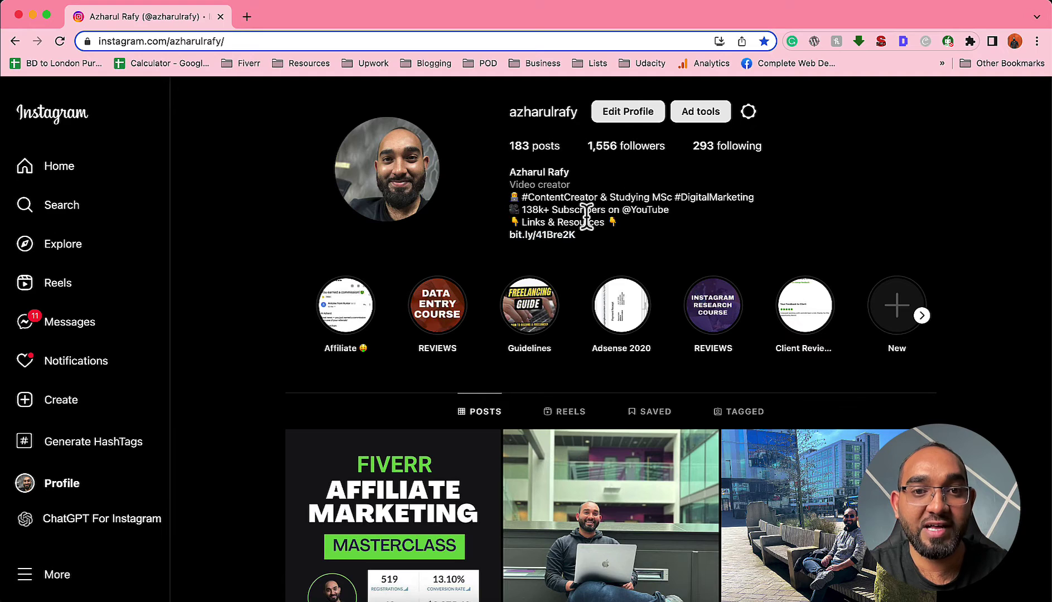
# Step: Open the link page from the Instagram profile's bio and follow its link for hiring a freelancer on Fiverr
pyautogui.click(519, 236)
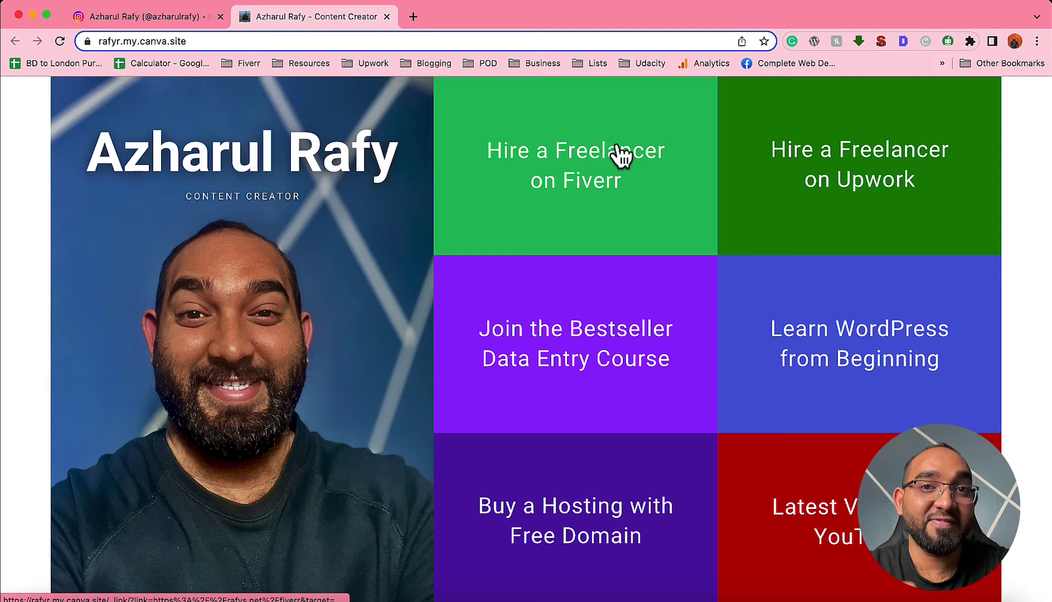
pyautogui.click(564, 146)
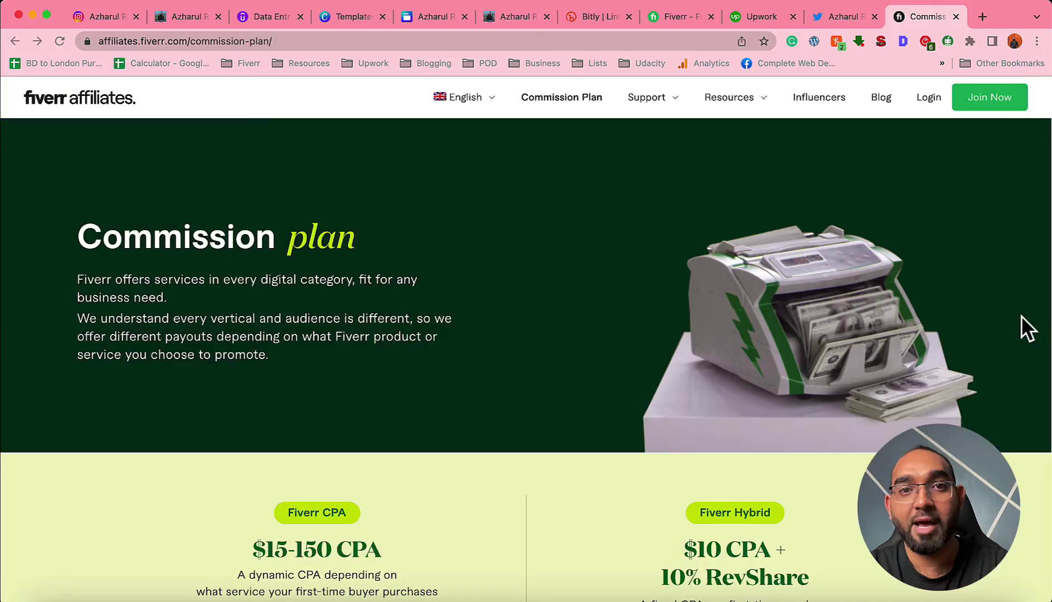
# Step: Examine the Fiverr CPA and Fiverr Hybrid payouts on the Fiverr affiliates commission plan page
pyautogui.scroll(-1, 1021, 316)
pyautogui.scroll(-7, 1021, 316)
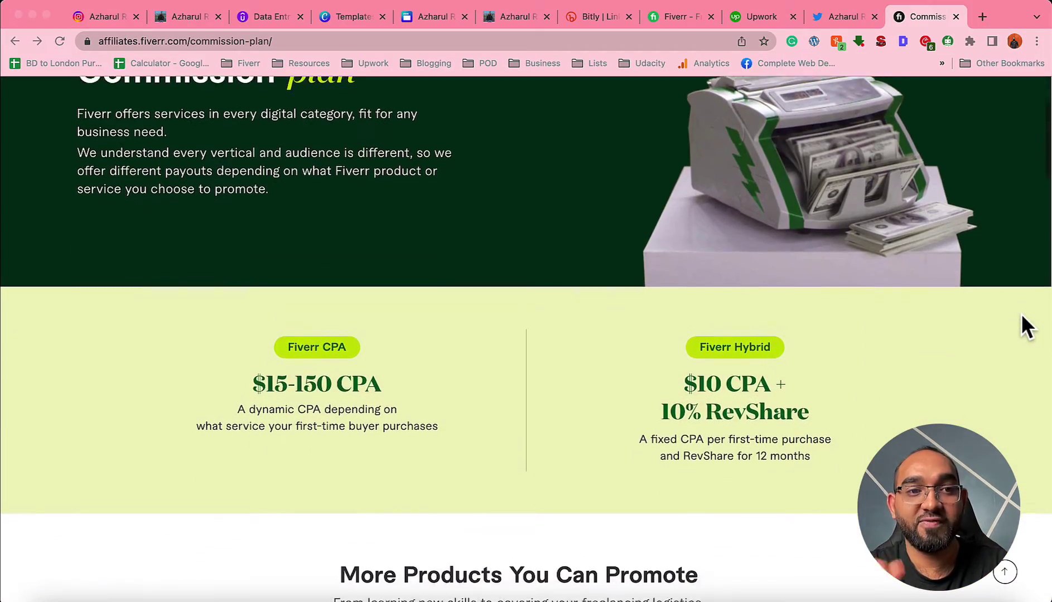
pyautogui.scroll(-5, 1022, 313)
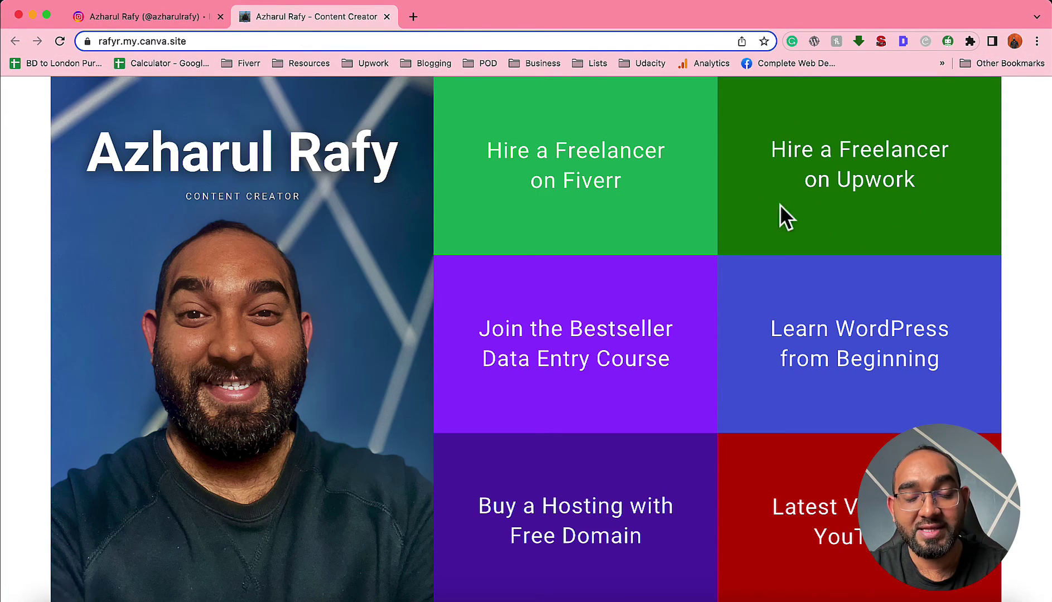
# Step: Follow the link page's Bestseller Data Entry Course link, look over the Udemy course details and pricing, and close the course page
pyautogui.click(596, 342)
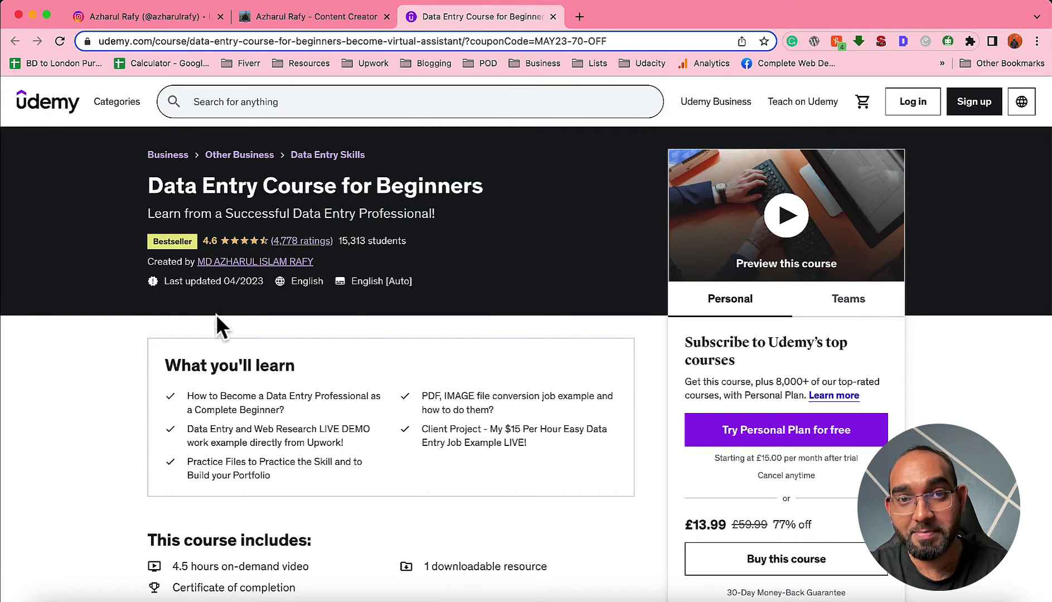
pyautogui.scroll(-2, 347, 416)
pyautogui.scroll(2, 348, 415)
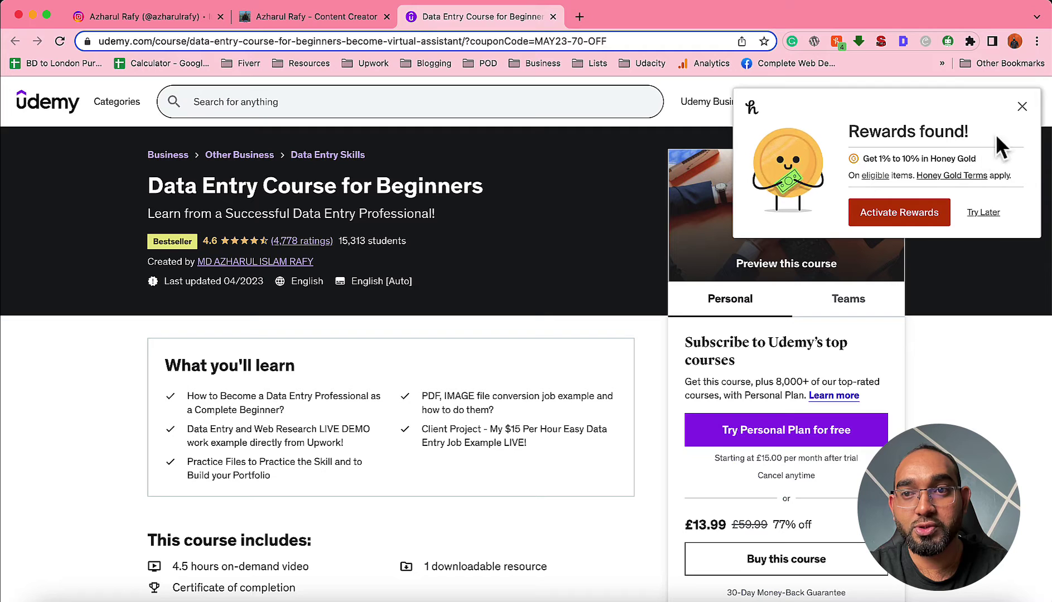
pyautogui.click(1021, 107)
pyautogui.scroll(-3, 946, 308)
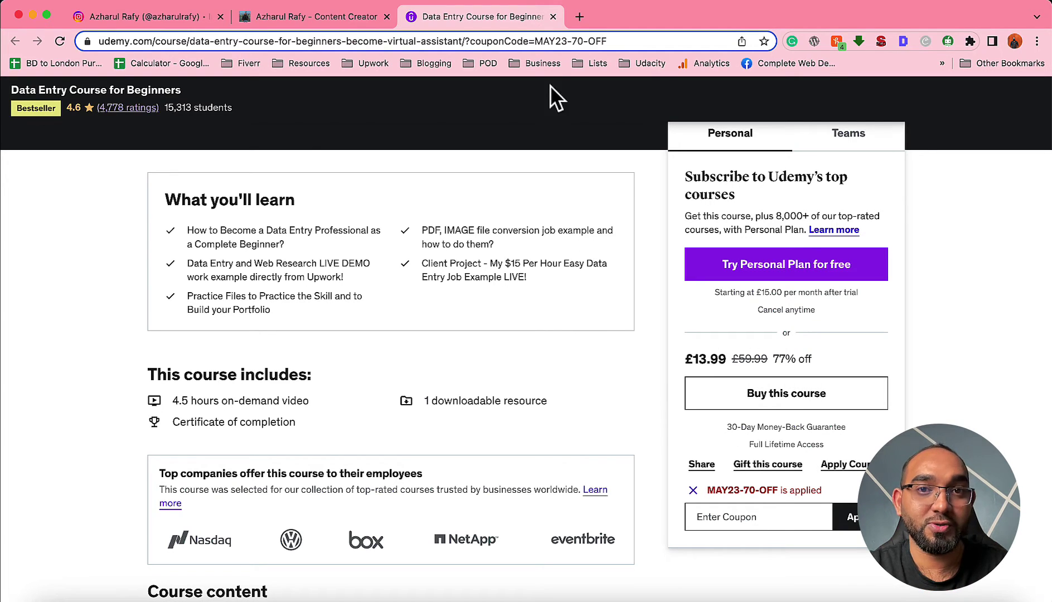
pyautogui.click(553, 16)
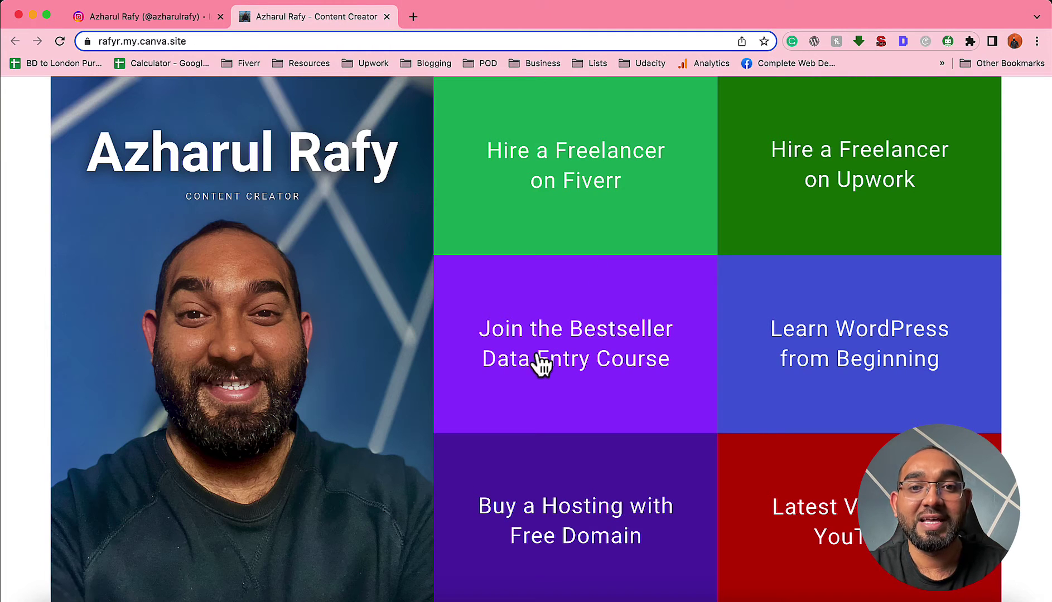
# Step: Follow the link page's hosting with free domain link, view the Hostinger page, and return to the link page
pyautogui.scroll(-2, 525, 377)
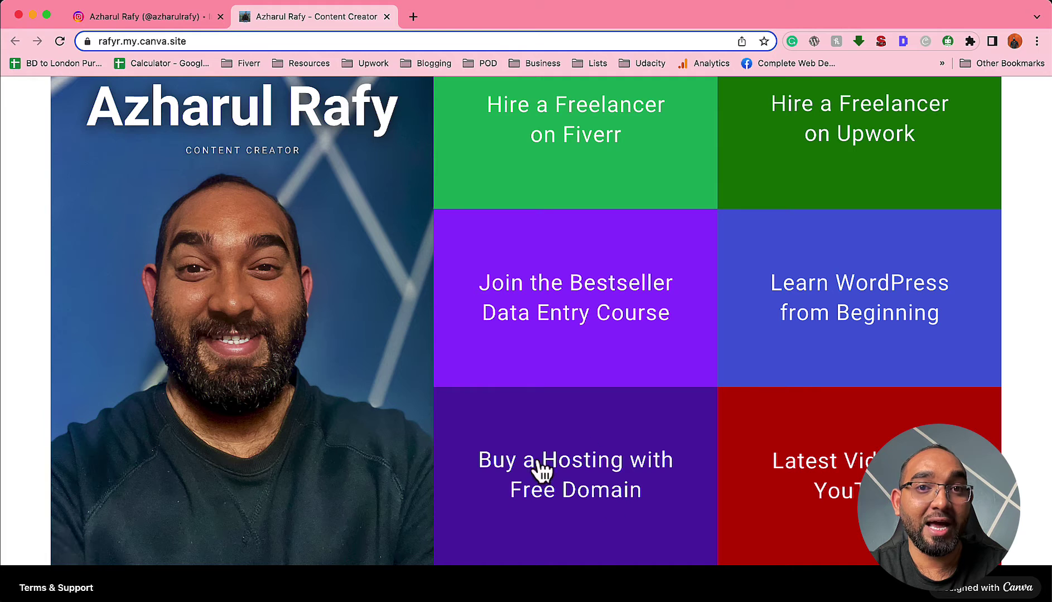
pyautogui.click(561, 471)
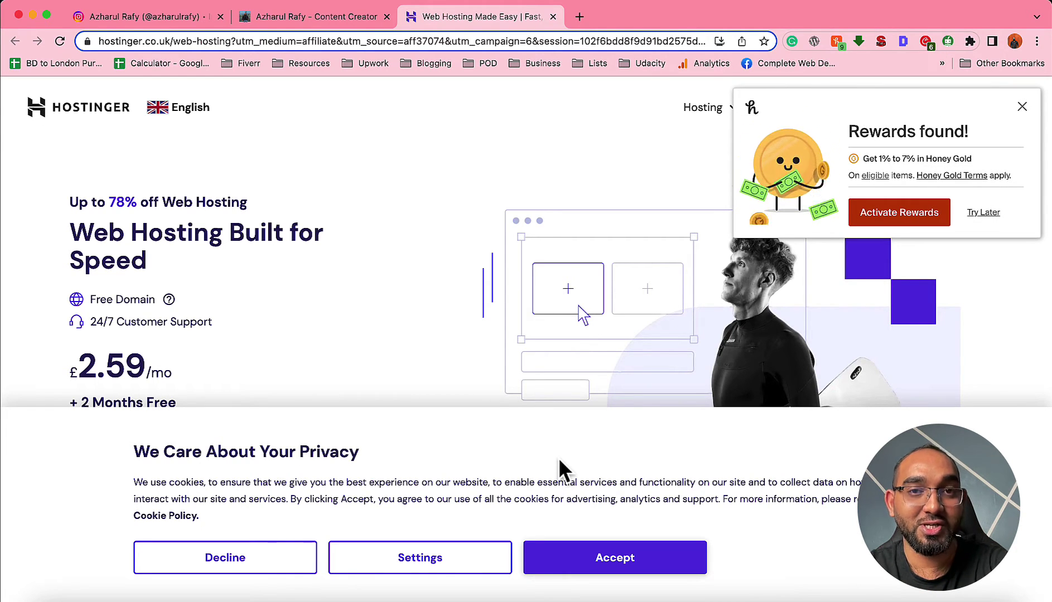
pyautogui.click(553, 16)
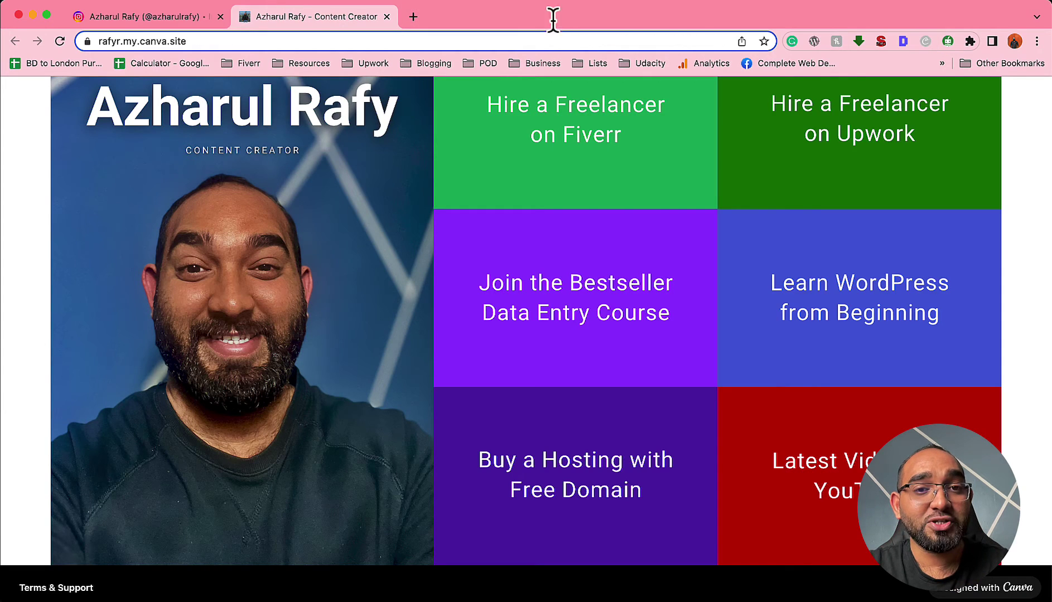
pyautogui.scroll(2, 366, 217)
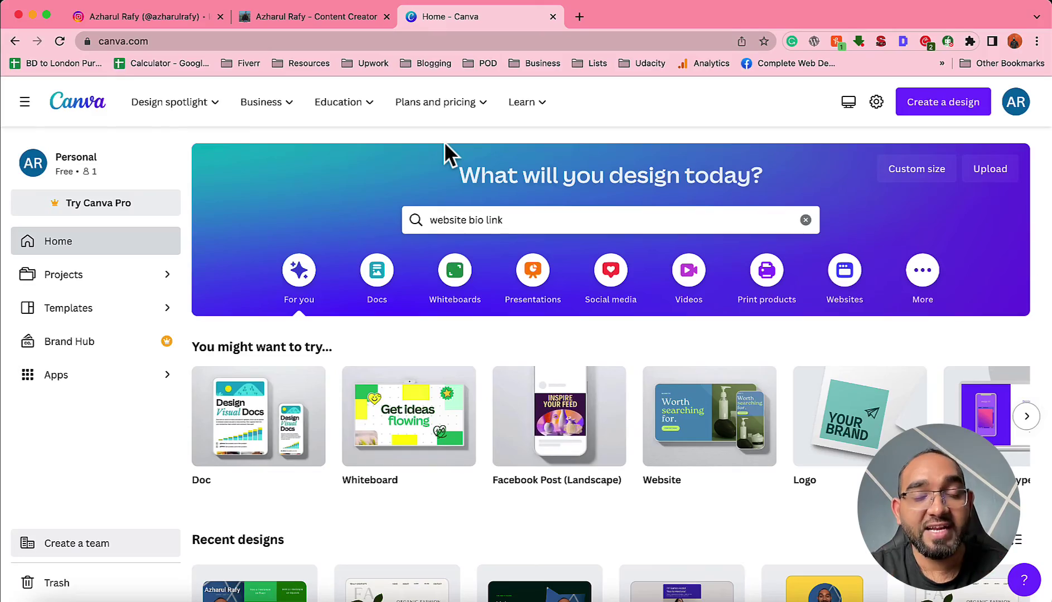
# Step: In Canva, search the templates for "website bio link"
pyautogui.click(492, 219)
pyautogui.tripleClick(491, 219)
pyautogui.write('website bio')
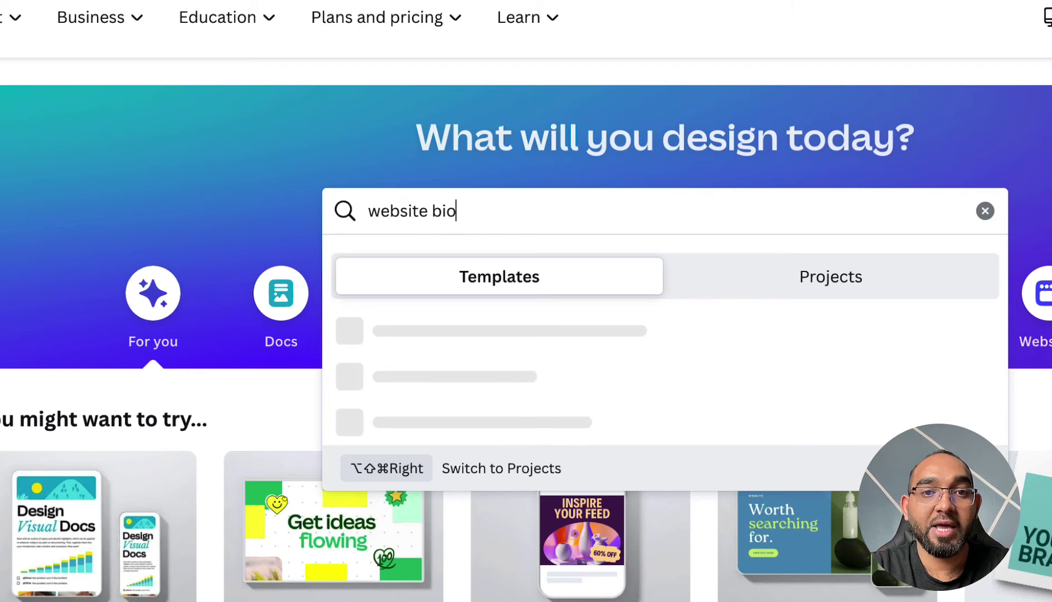
pyautogui.write(' link')
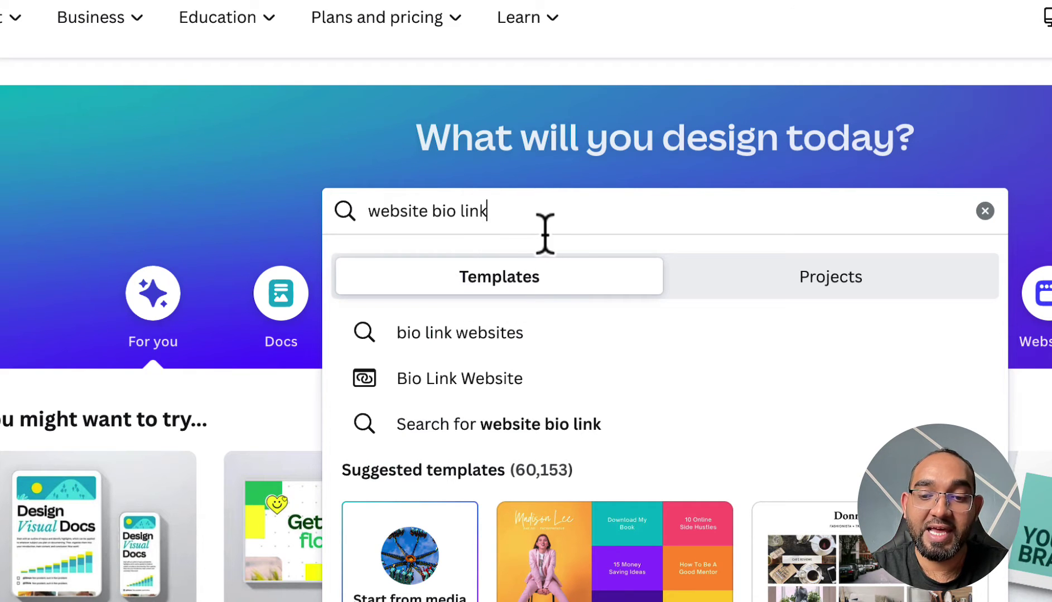
pyautogui.press('Return')
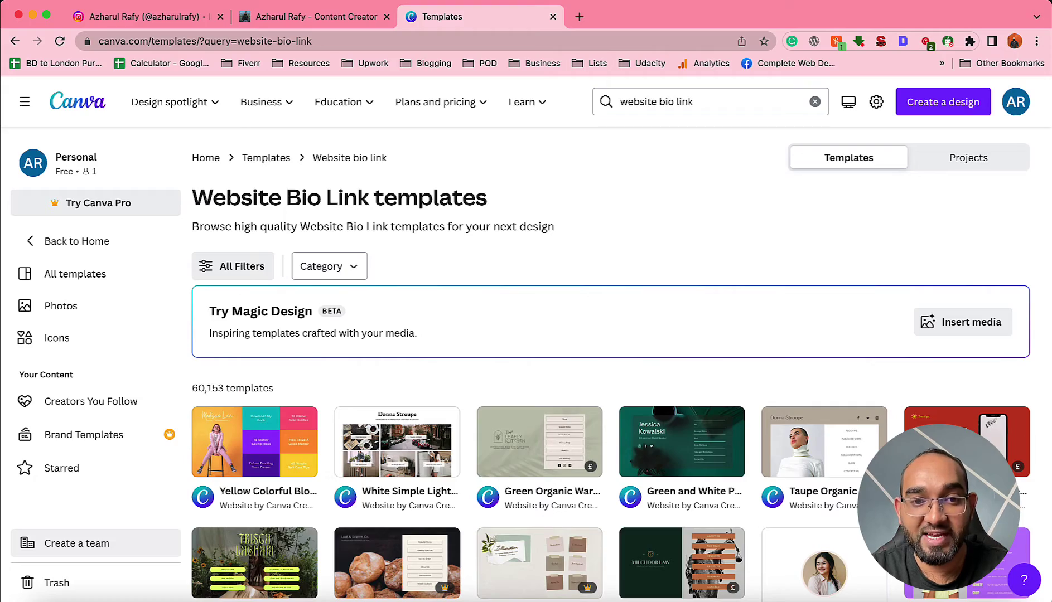
# Step: Pick the Yellow Colorful Blocks Blogger Bio-Link Website template from the results and open it for customizing
pyautogui.scroll(-2, 514, 361)
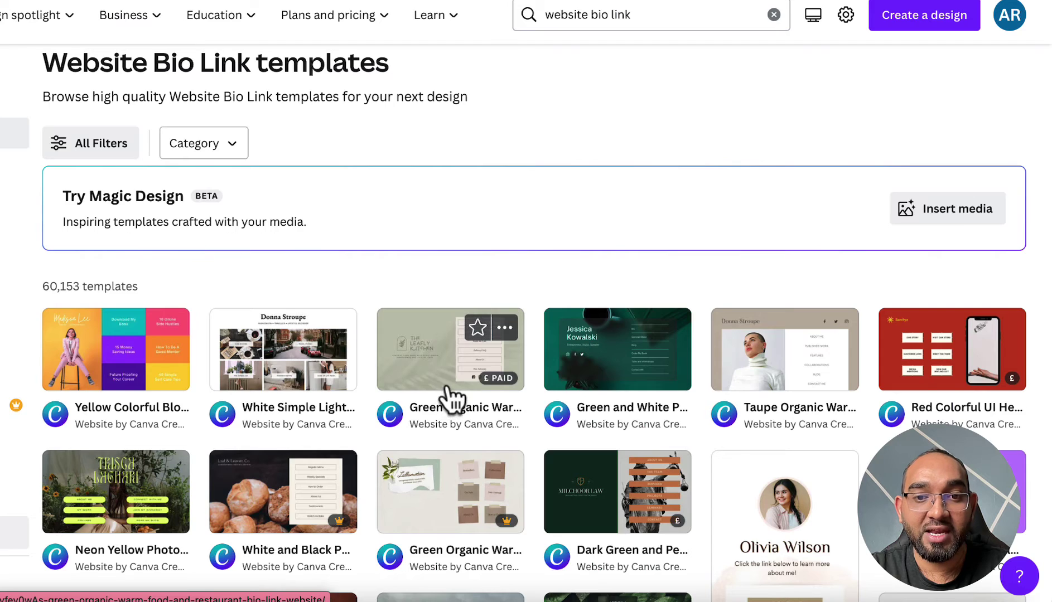
pyautogui.scroll(-1, 453, 400)
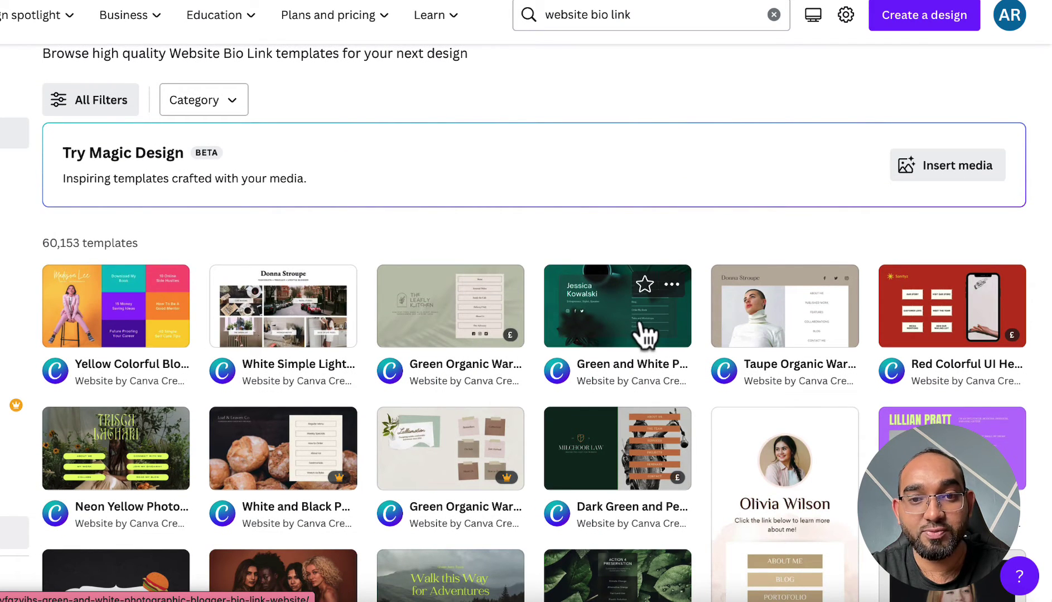
pyautogui.scroll(-2, 817, 329)
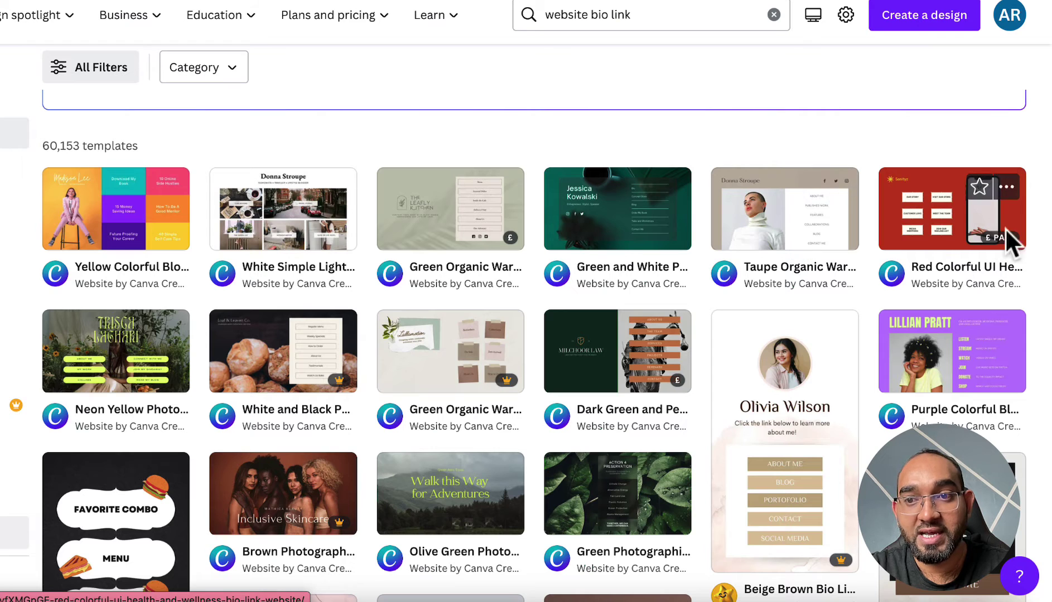
pyautogui.scroll(-2, 619, 469)
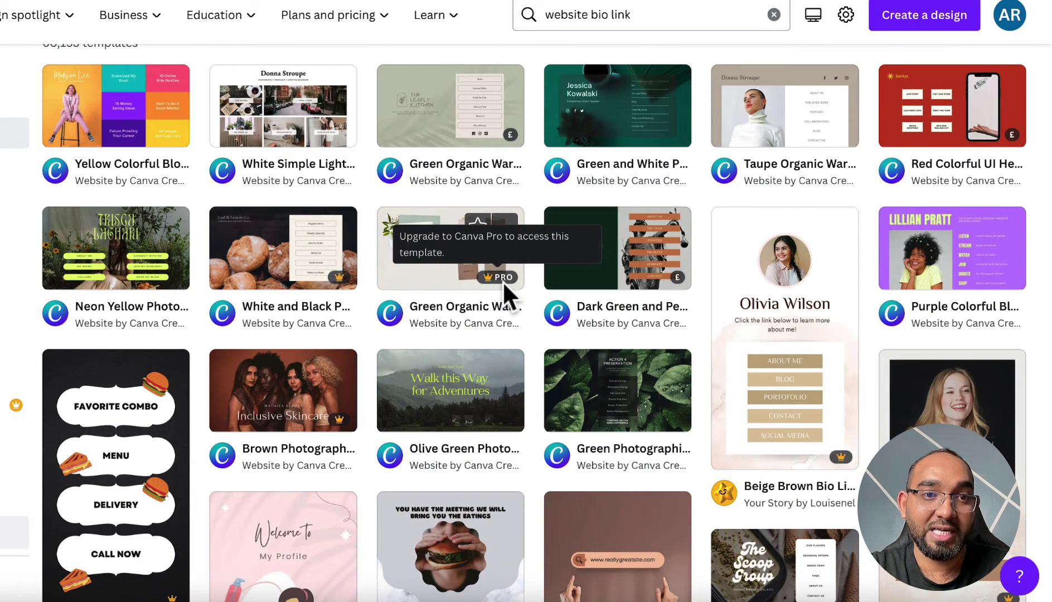
pyautogui.scroll(2, 503, 283)
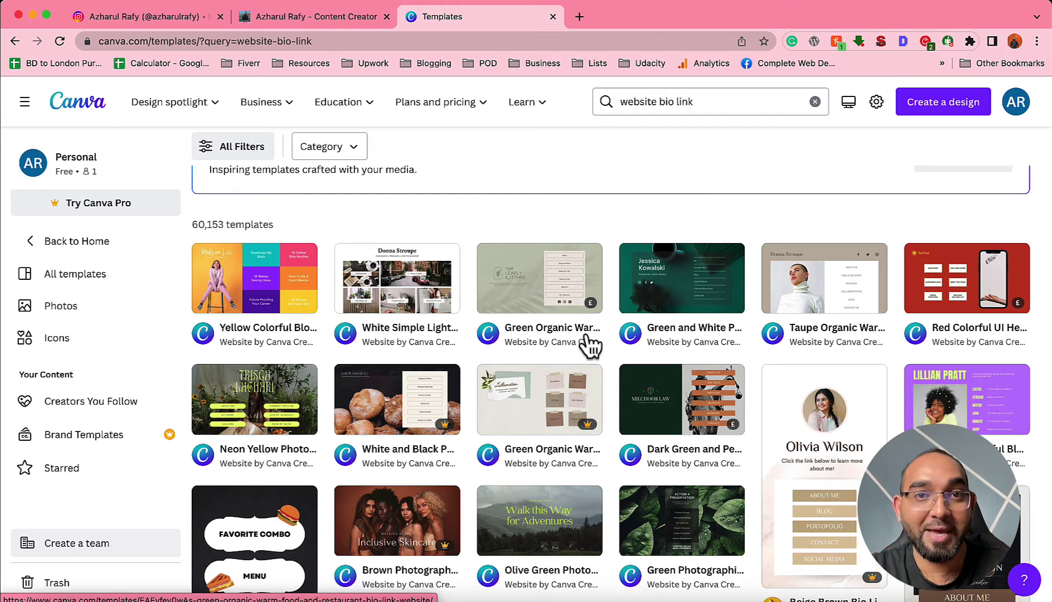
pyautogui.click(239, 288)
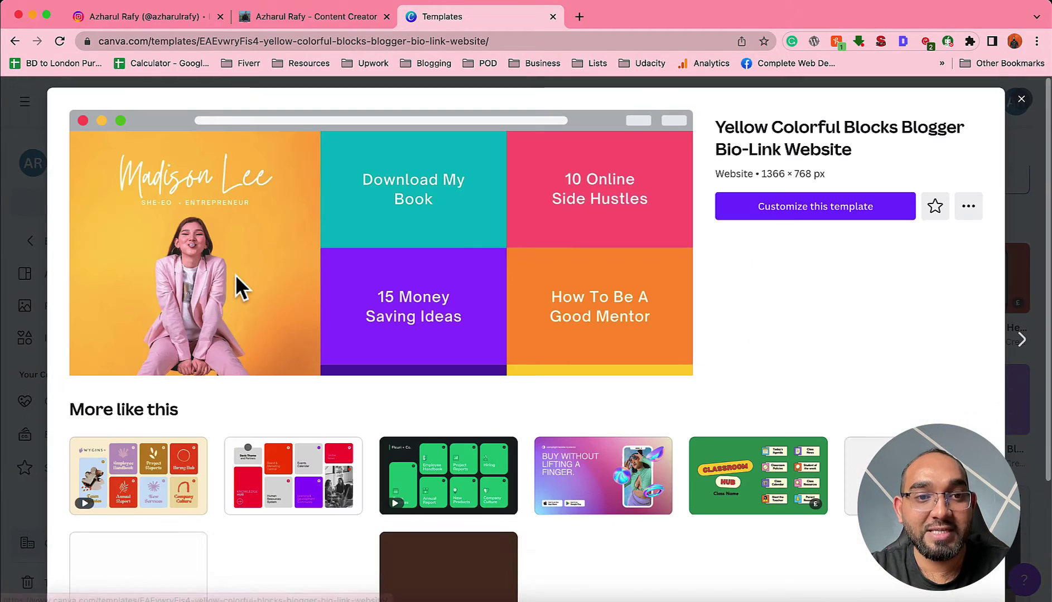
pyautogui.scroll(-3, 748, 337)
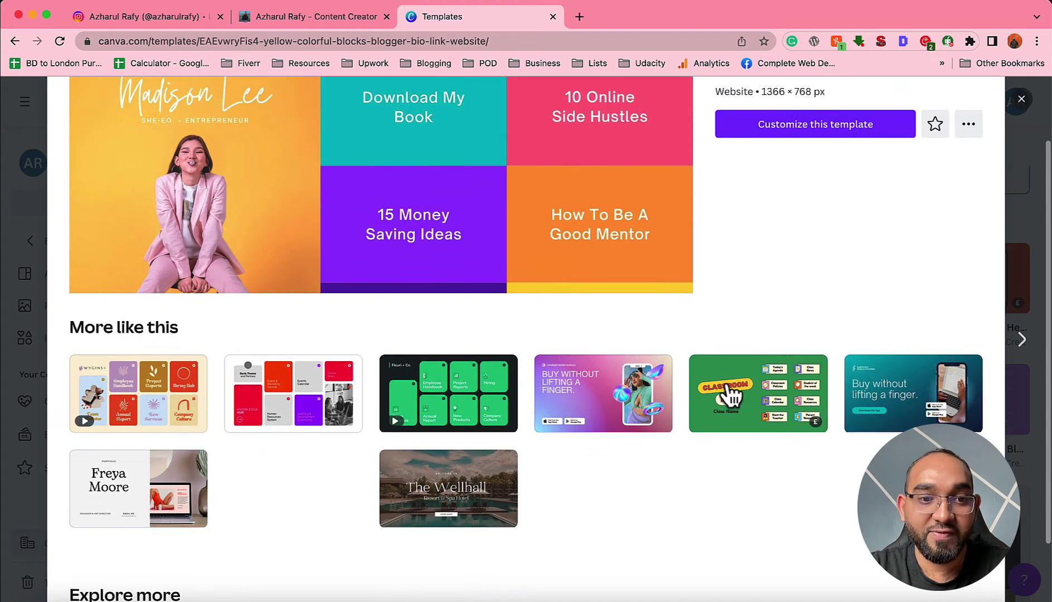
pyautogui.scroll(1, 259, 439)
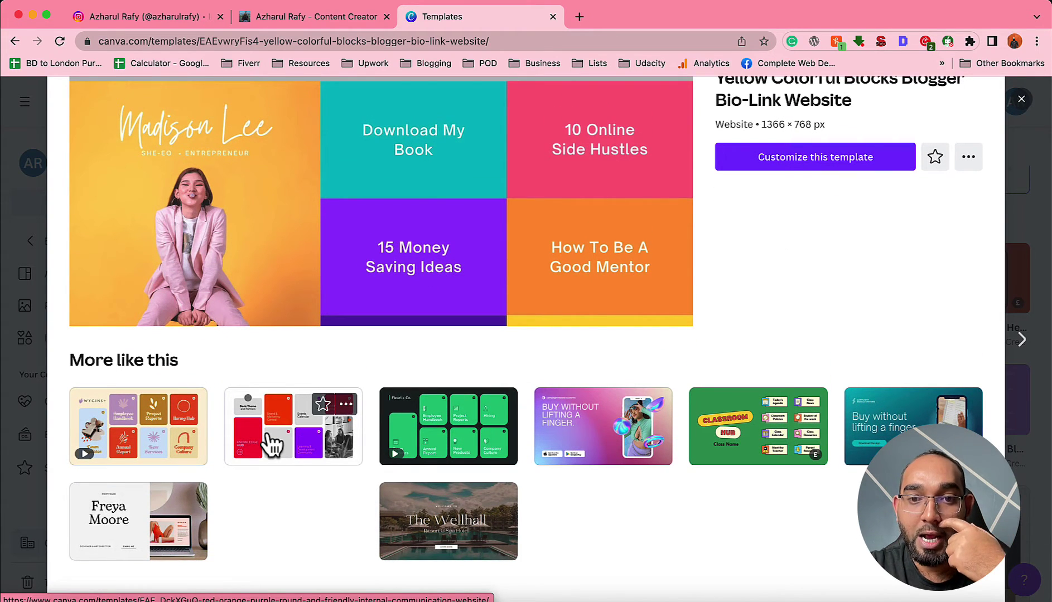
pyautogui.scroll(2, 799, 363)
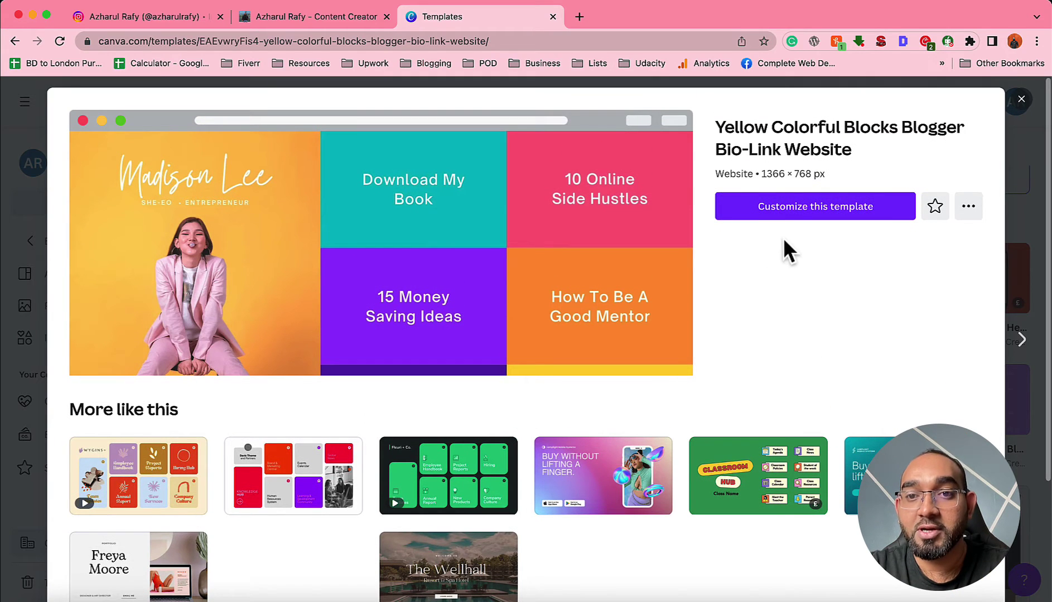
pyautogui.click(827, 215)
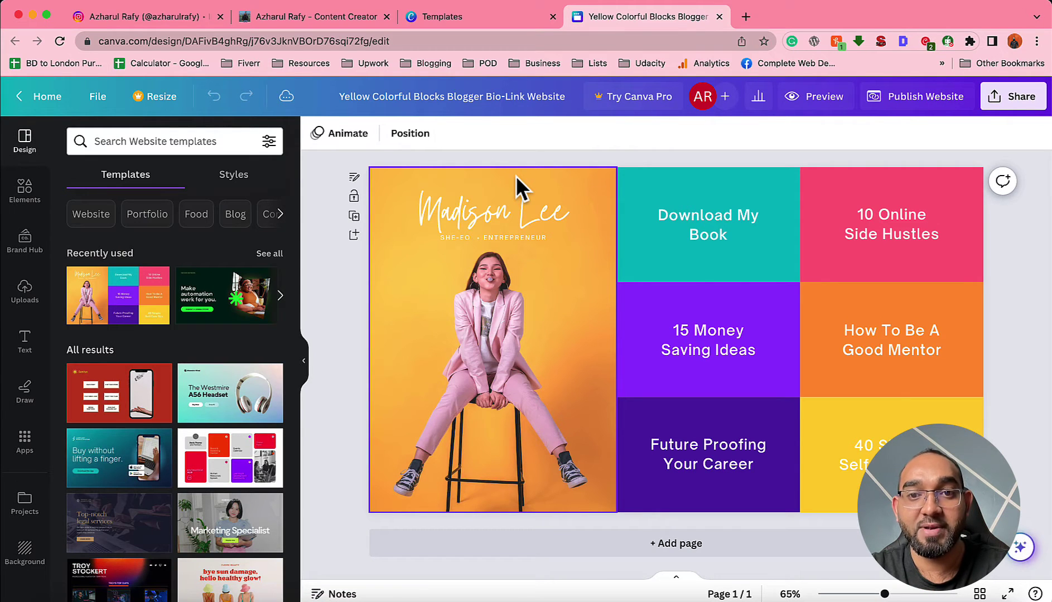
# Step: Select the template's large photo of the seated woman and browse the previously uploaded images for a replacement
pyautogui.click(440, 280)
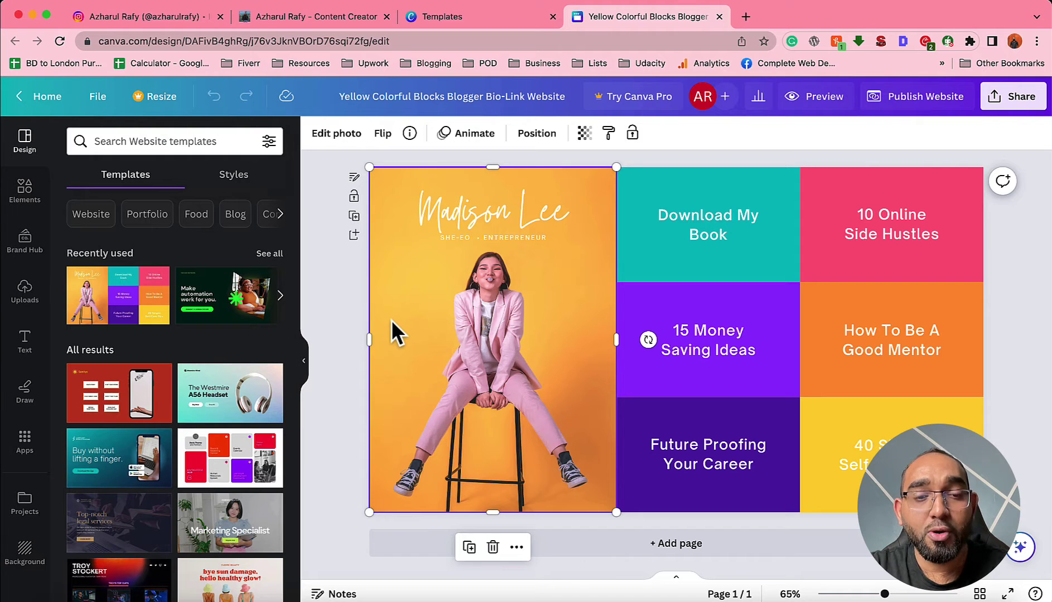
pyautogui.click(34, 303)
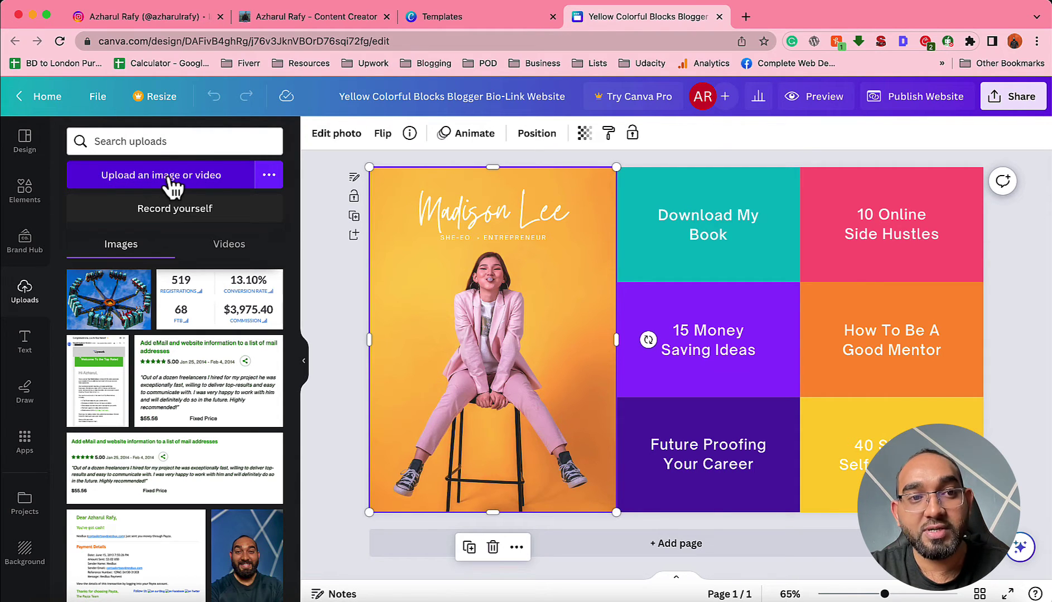
pyautogui.click(209, 176)
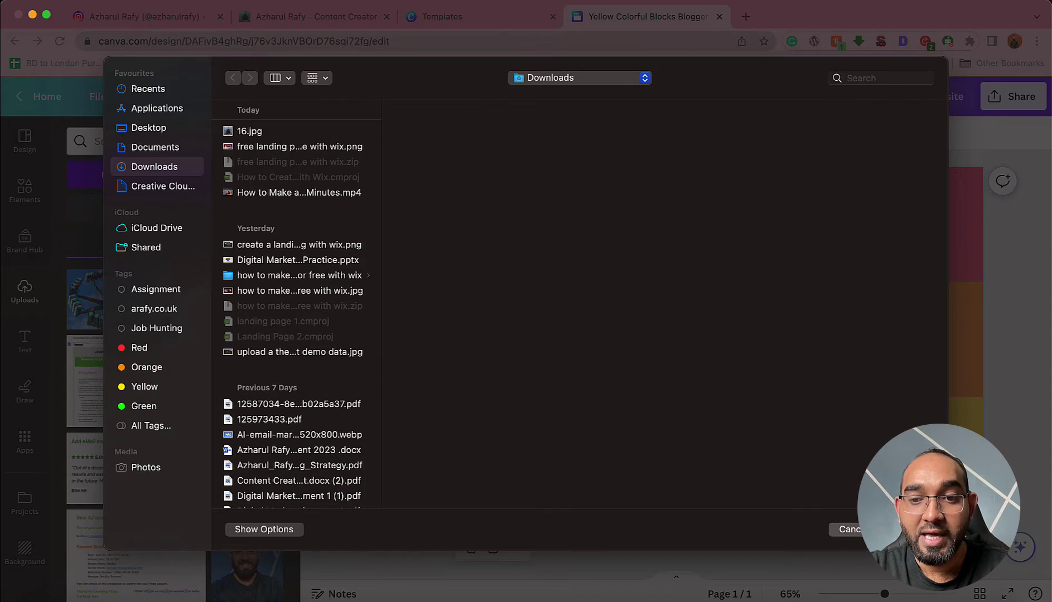
pyautogui.press('Escape')
pyautogui.scroll(-3, 159, 481)
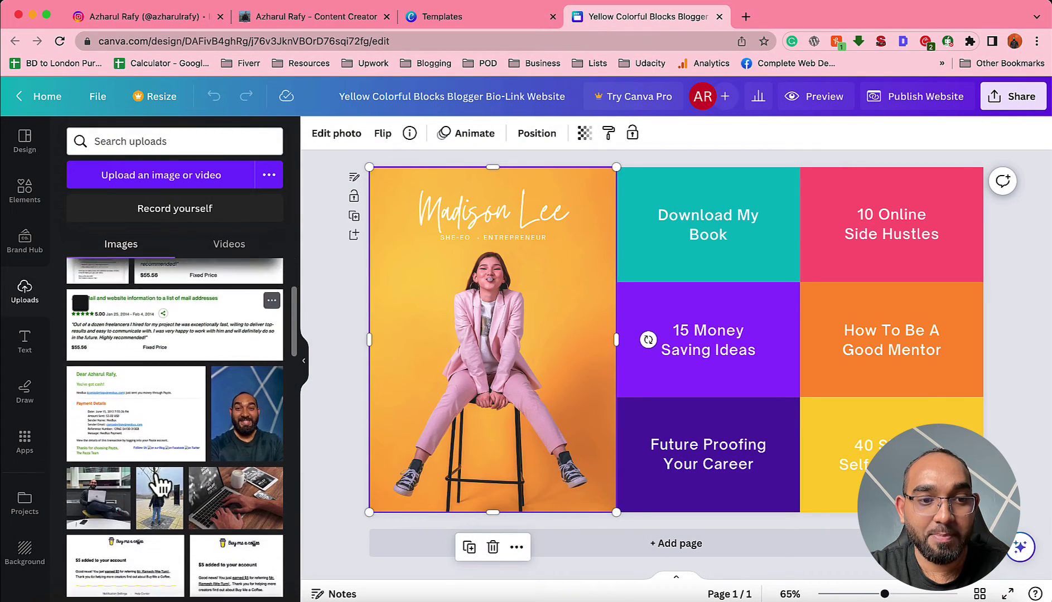
pyautogui.scroll(-1, 159, 480)
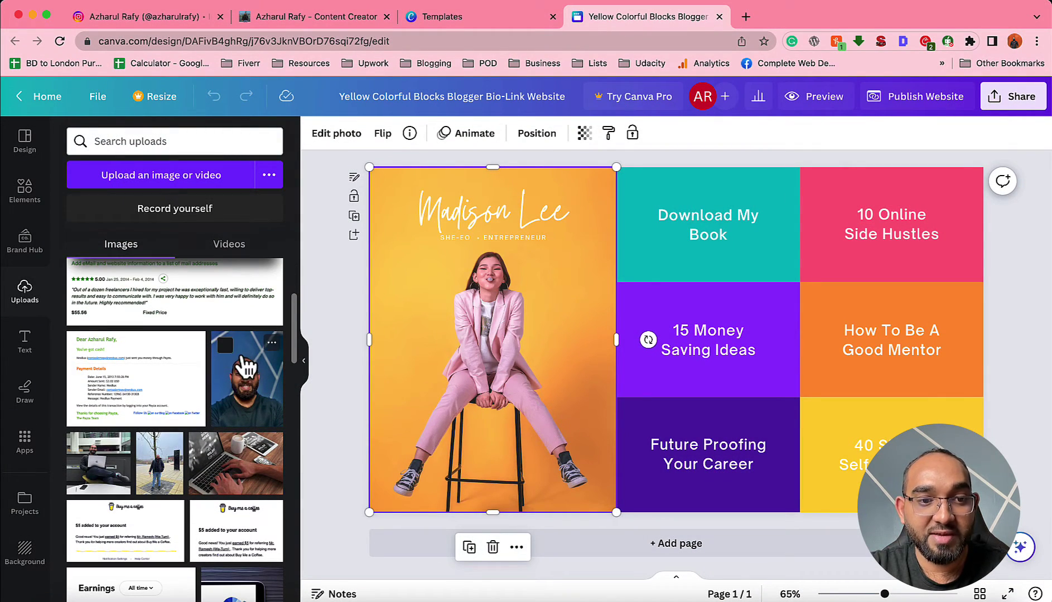
# Step: Try the outdoor standing photo in the large photo frame, enlarge it within the crop, and undo both changes
pyautogui.moveTo(155, 480); pyautogui.dragTo(401, 361)
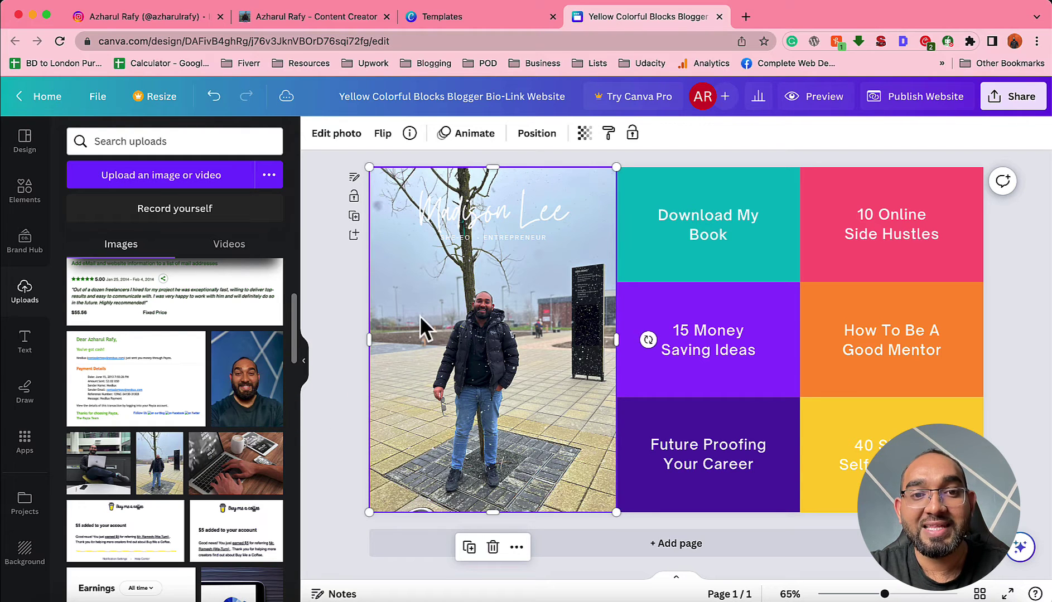
pyautogui.doubleClick(380, 234)
pyautogui.moveTo(370, 165); pyautogui.dragTo(292, 184)
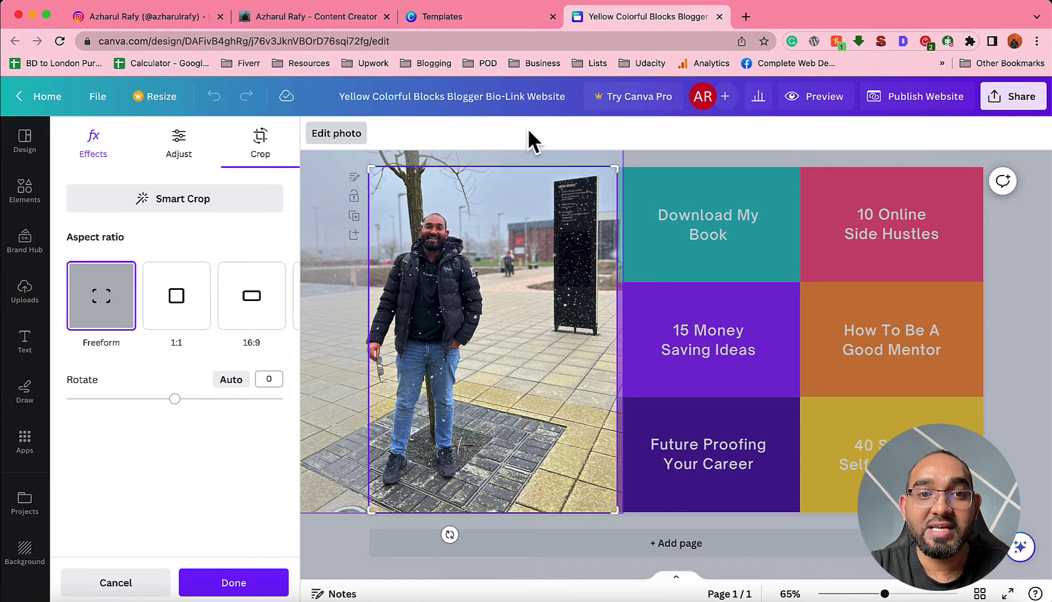
pyautogui.click(350, 540)
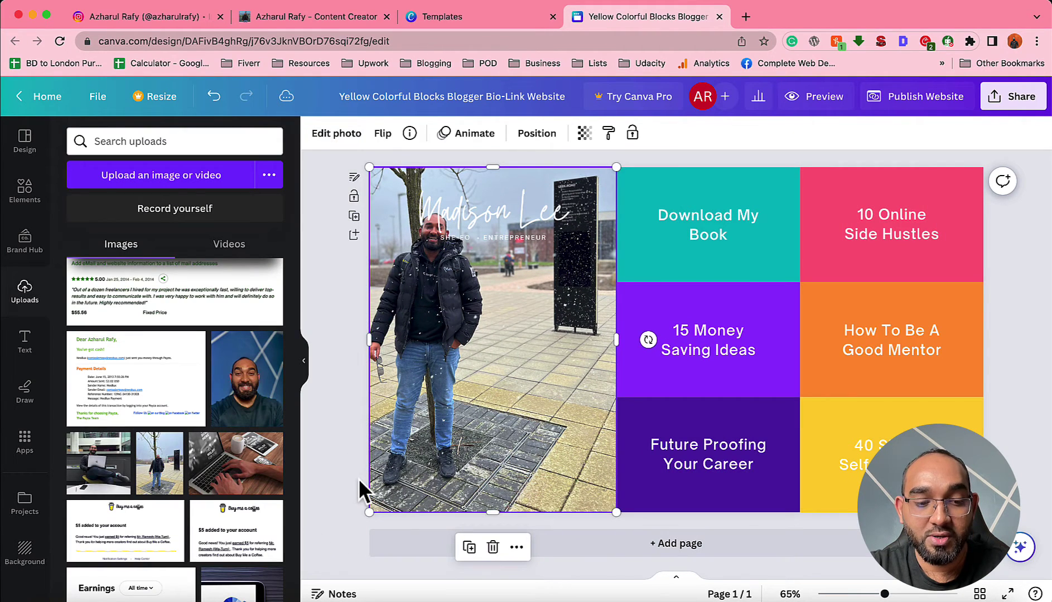
pyautogui.hotkey('ctrl', 'z')
pyautogui.hotkey('ctrl', 'z')
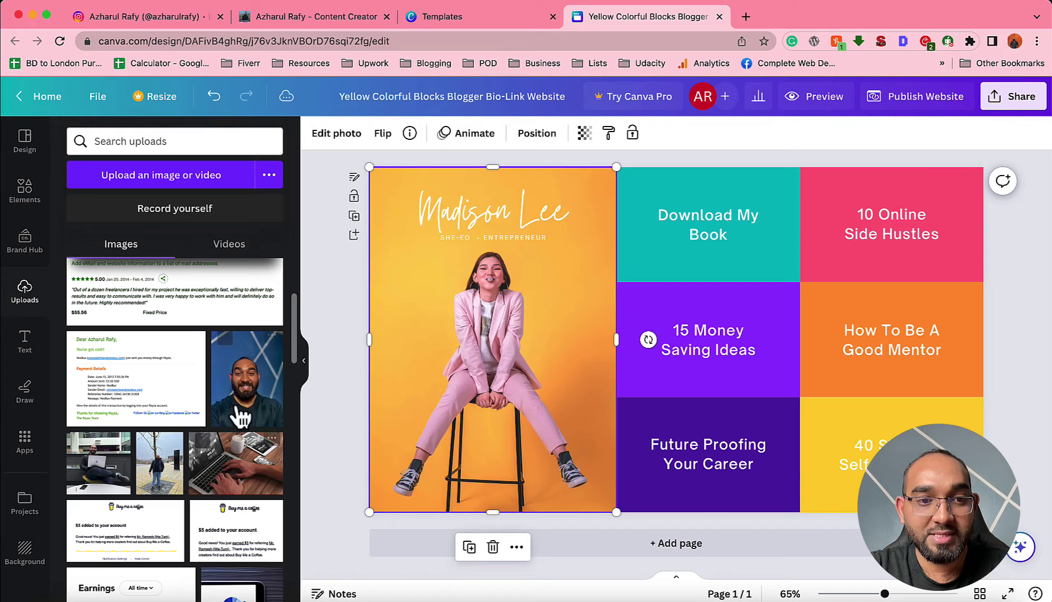
# Step: Replace the template's large photo with the uploaded close-up portrait on the blue background
pyautogui.moveTo(238, 399); pyautogui.dragTo(394, 382)
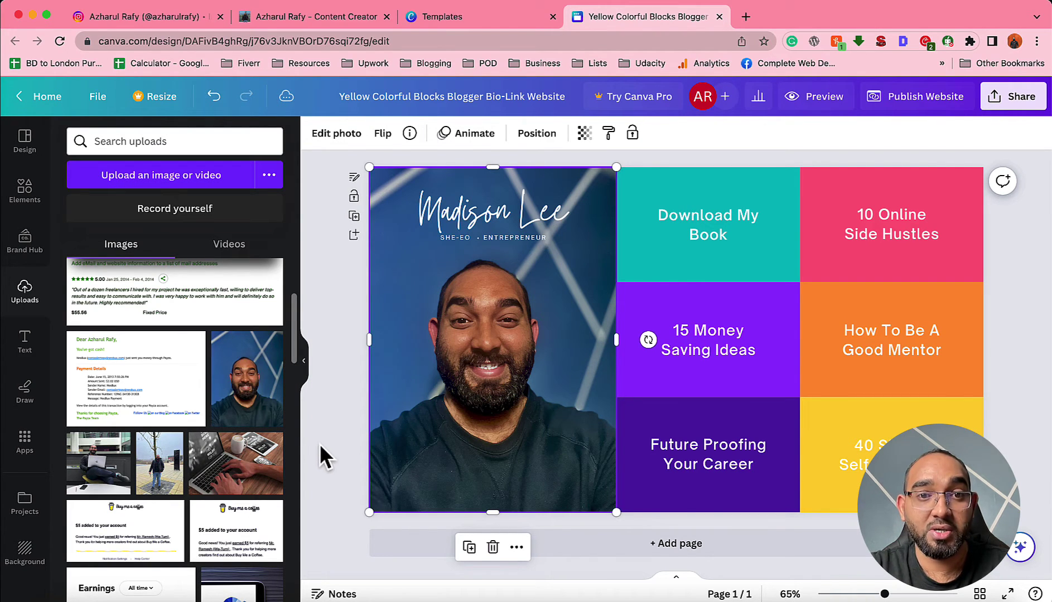
# Step: Replace the template's name heading over the portrait with the creator's full name
pyautogui.click(478, 221)
pyautogui.doubleClick(486, 212)
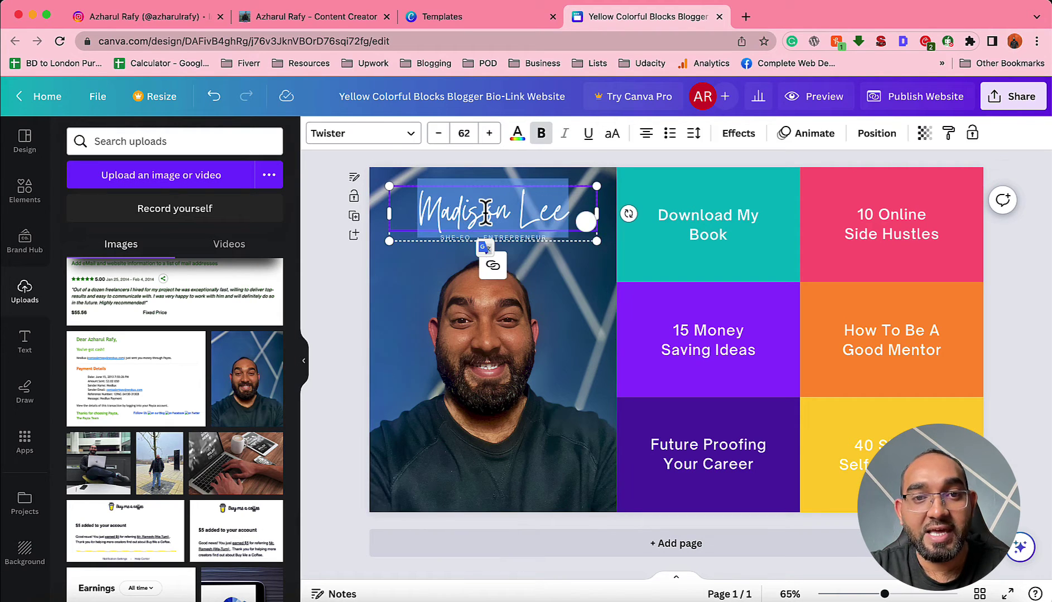
pyautogui.write('Azharul')
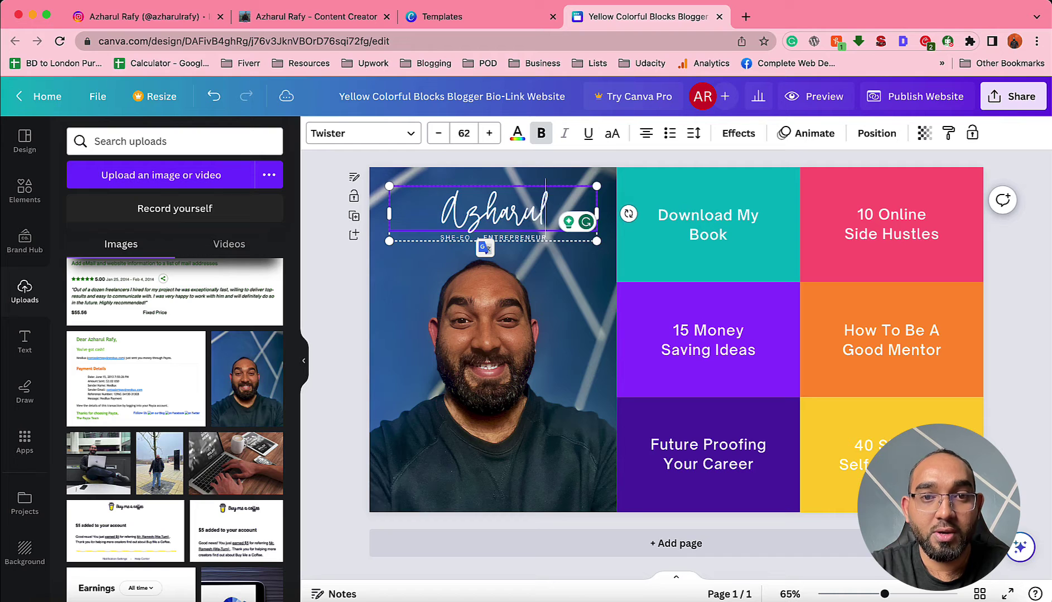
pyautogui.write(' Rafy')
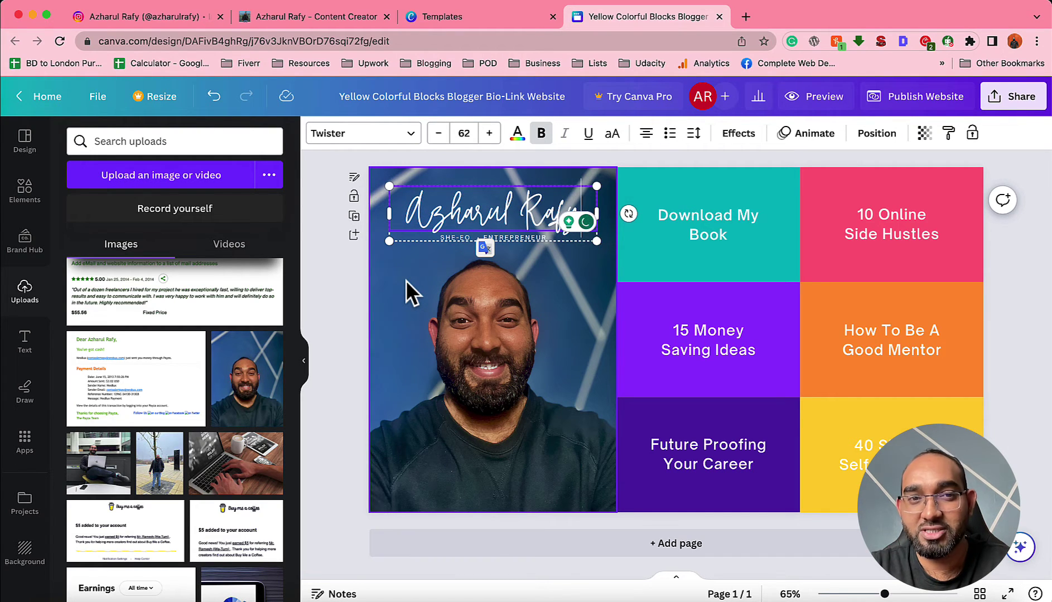
# Step: Change the font of the name heading over the portrait to Roboto Condensed
pyautogui.doubleClick(461, 202)
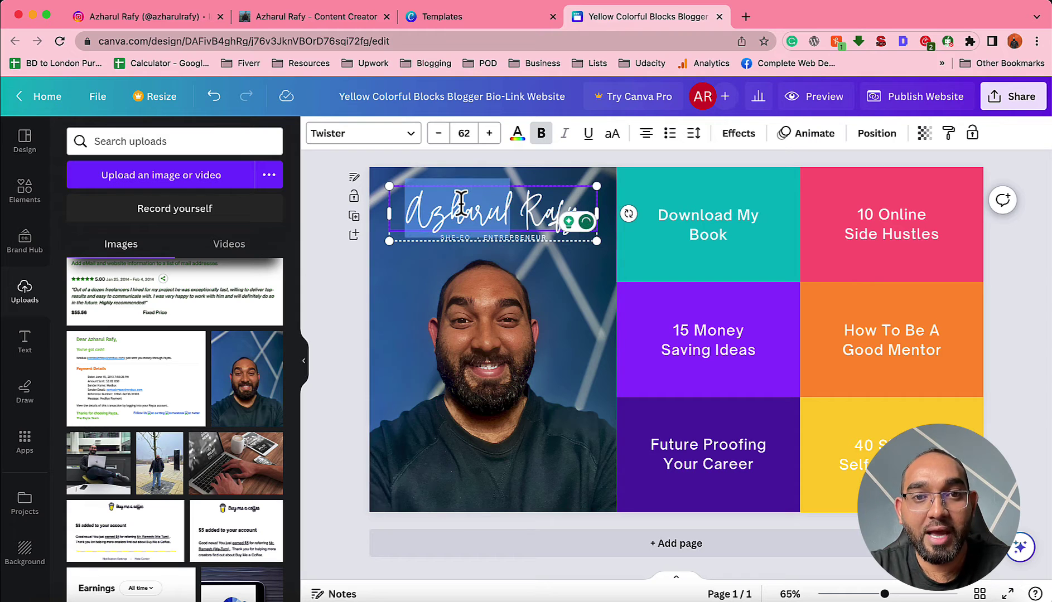
pyautogui.click(385, 137)
pyautogui.scroll(-2, 199, 301)
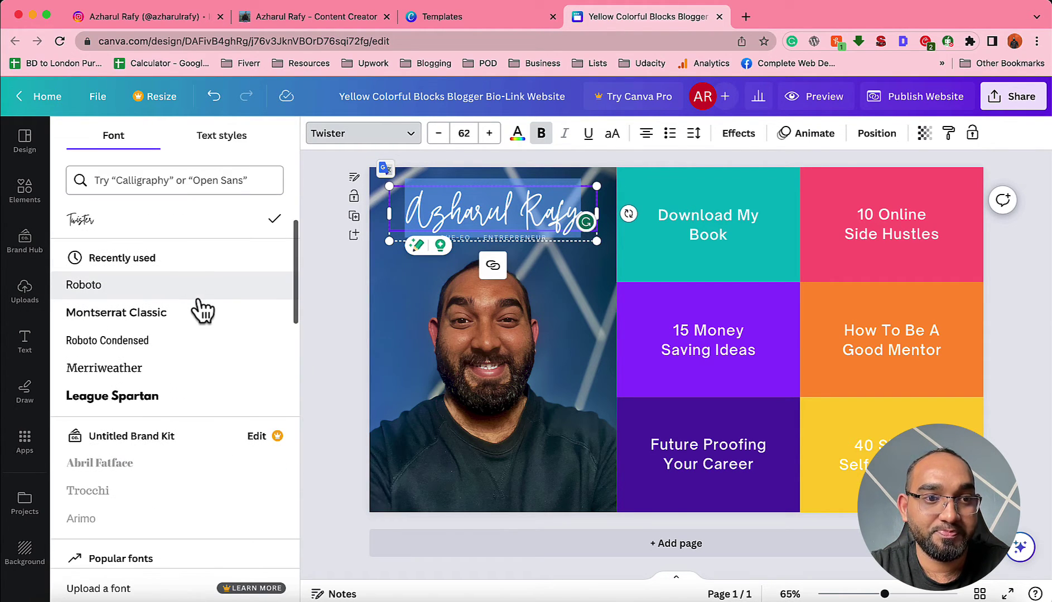
pyautogui.click(159, 341)
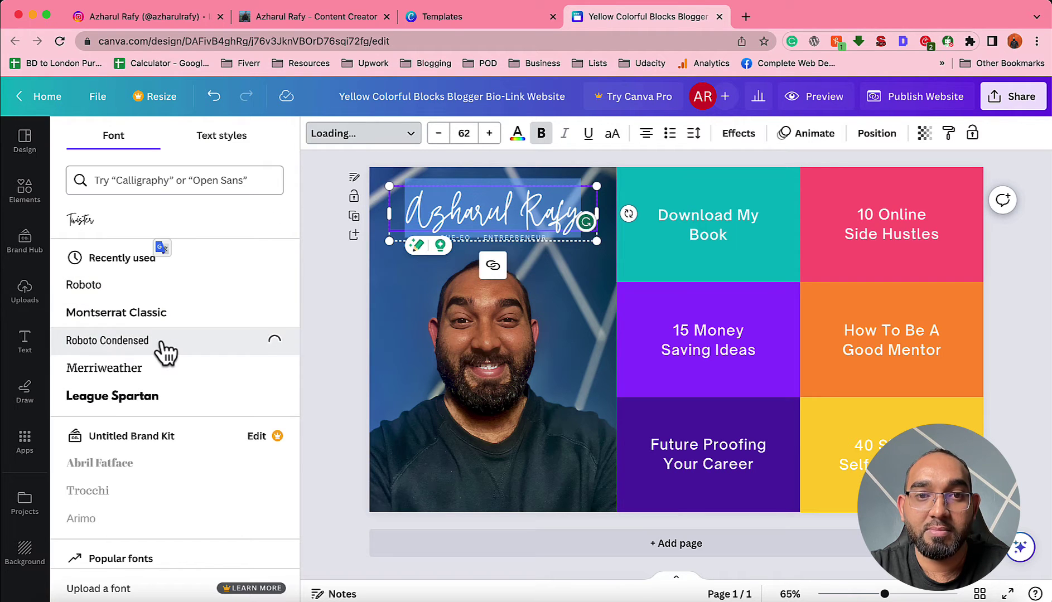
pyautogui.click(405, 271)
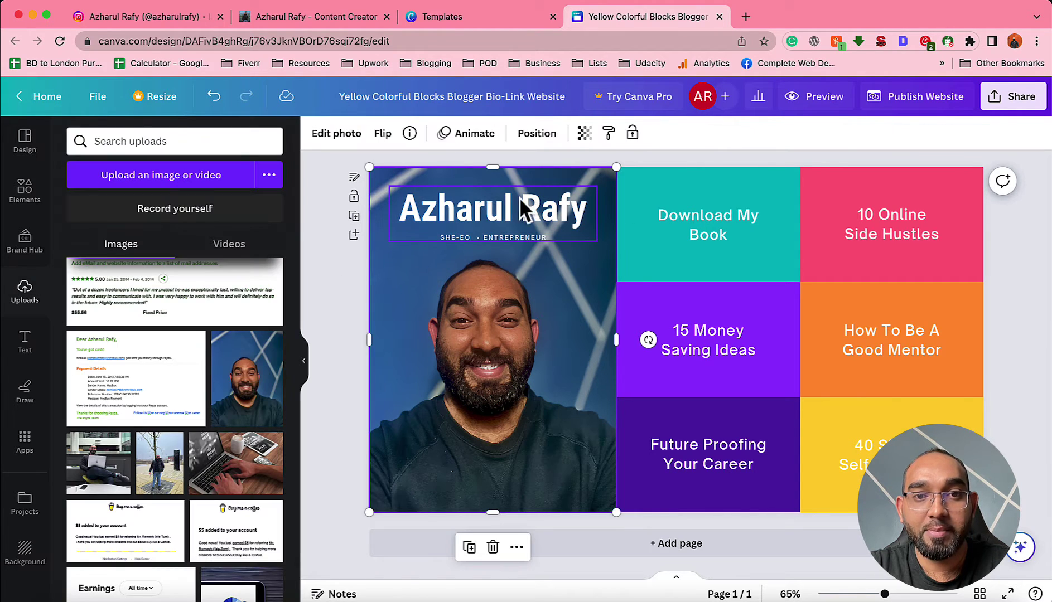
# Step: Replace the small tagline under the name heading with "CONTENT CREATOR"
pyautogui.click(465, 236)
pyautogui.doubleClick(464, 238)
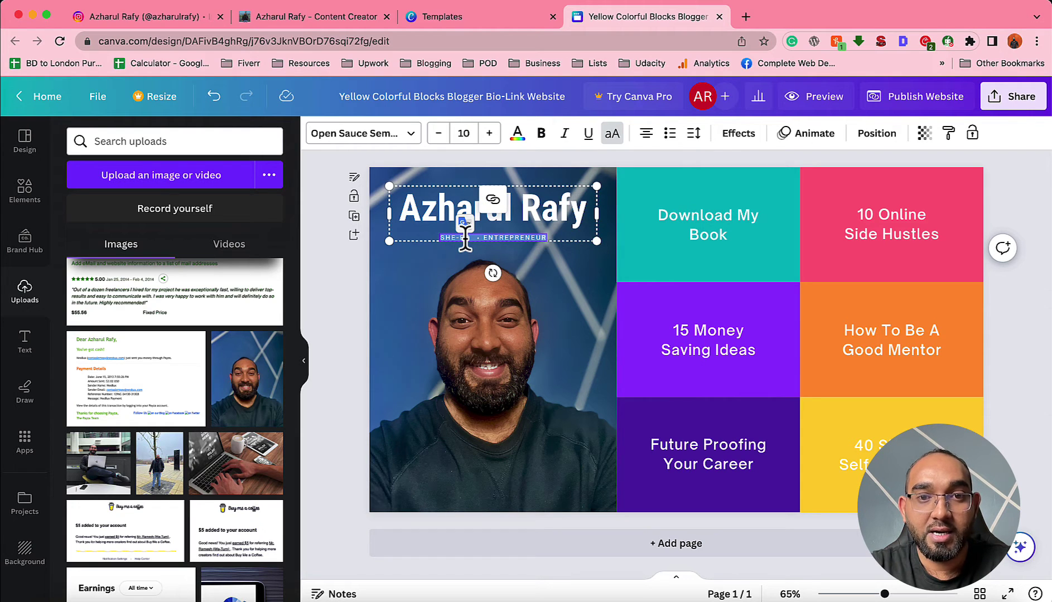
pyautogui.write('CONTENT CREATOR')
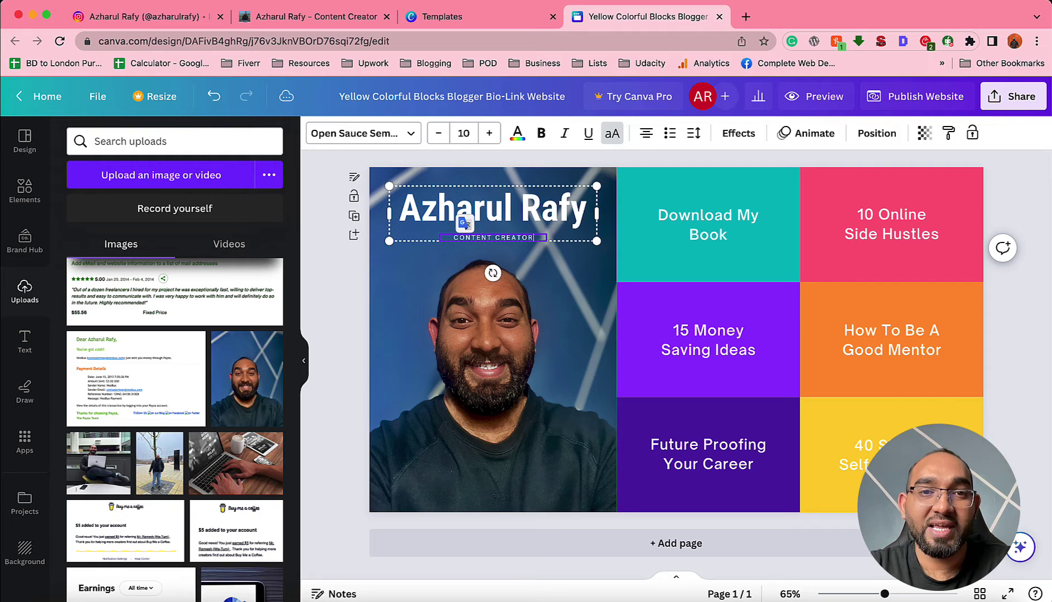
pyautogui.click(404, 275)
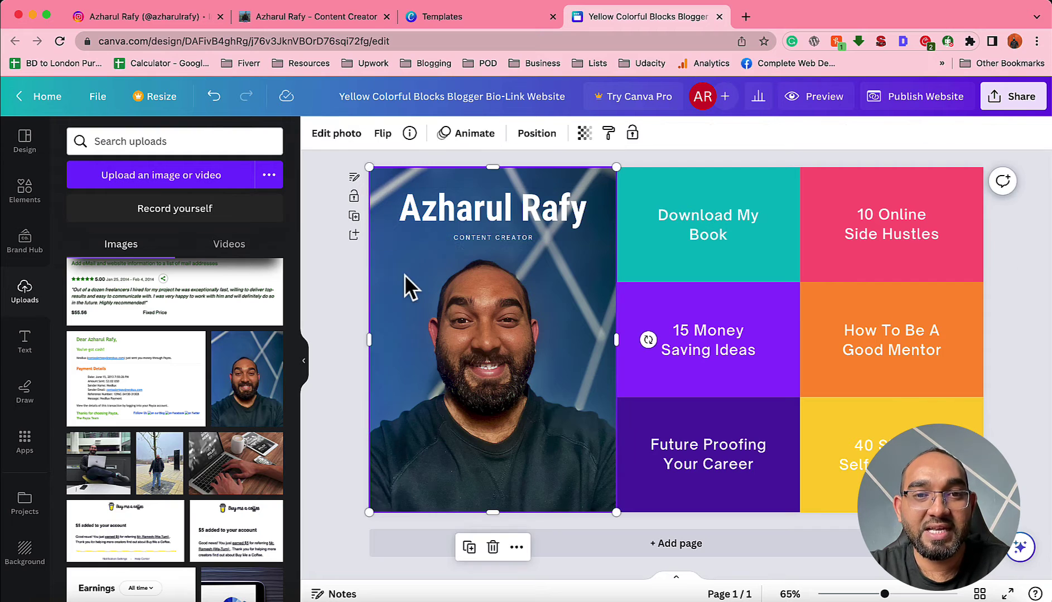
# Step: Delete the small tagline text under the name heading
pyautogui.click(475, 237)
pyautogui.hotkey('ctrl', 'z')
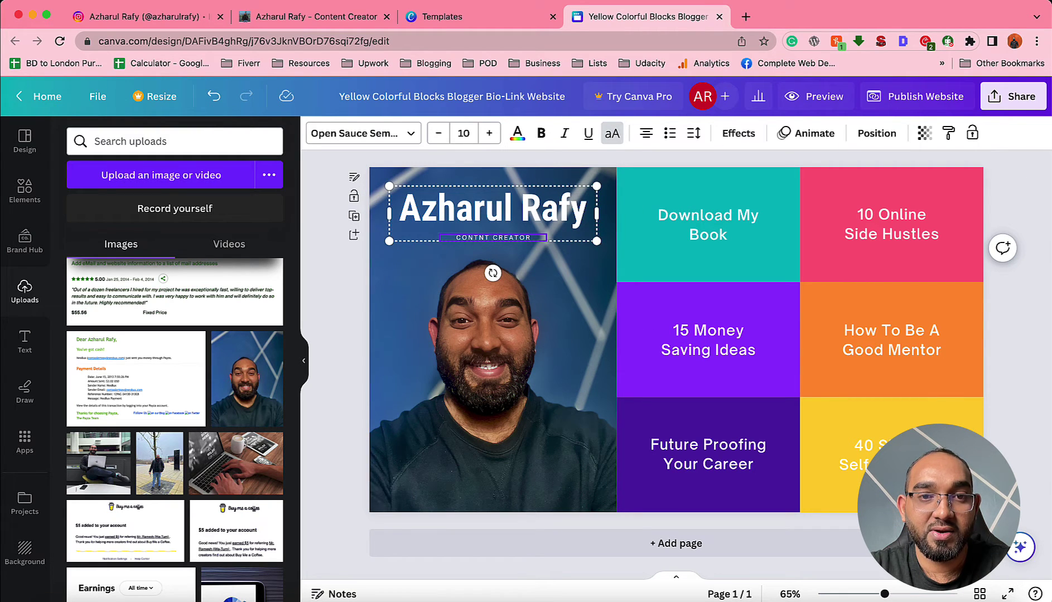
pyautogui.click(436, 255)
pyautogui.click(484, 230)
pyautogui.click(484, 235)
pyautogui.rightClick(484, 233)
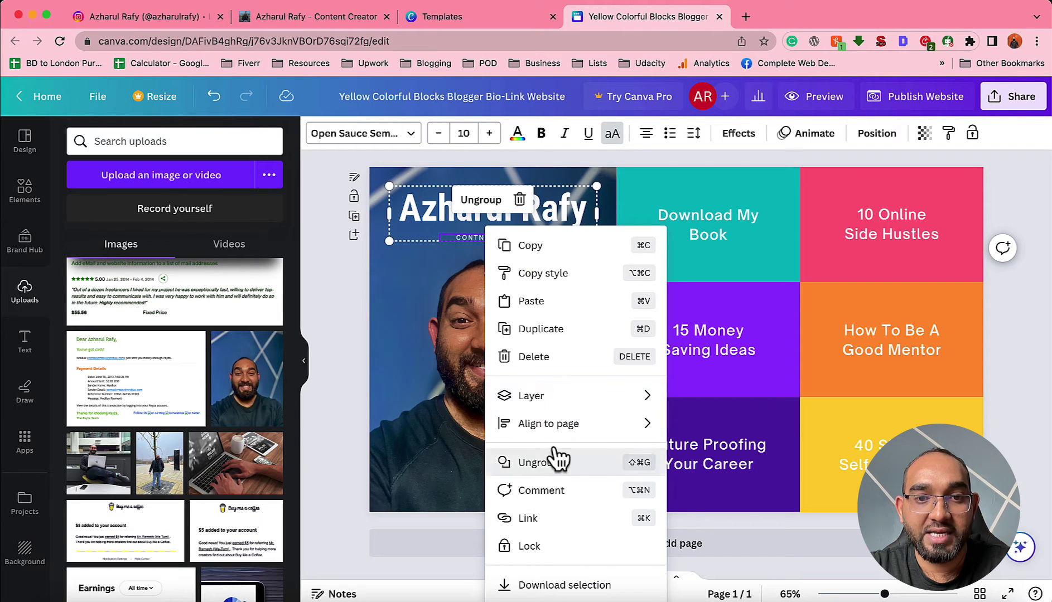
pyautogui.click(551, 358)
pyautogui.click(399, 295)
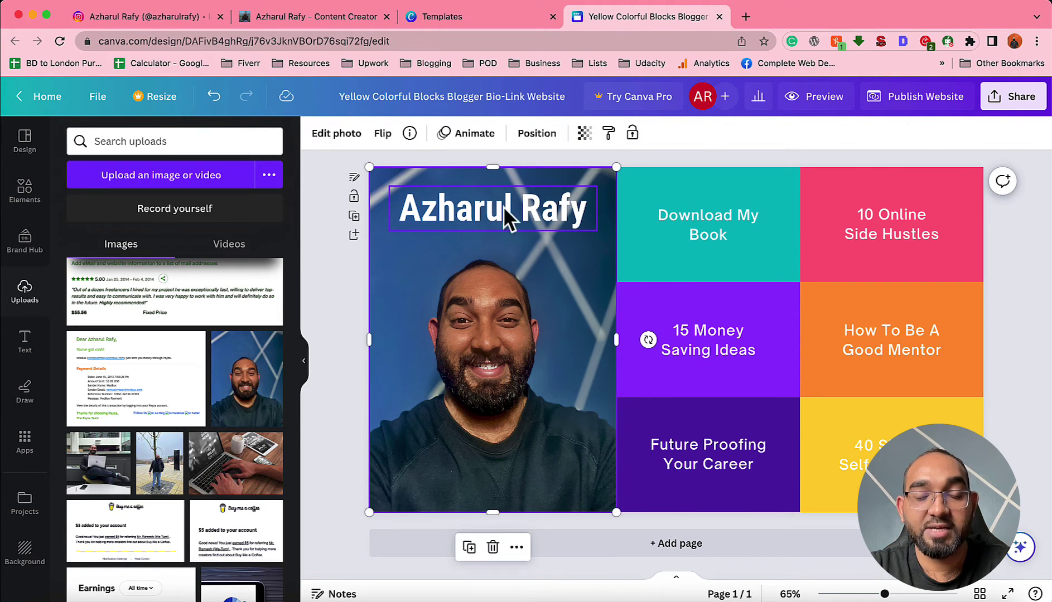
# Step: Move the name heading slightly down on the portrait
pyautogui.click(475, 225)
pyautogui.moveTo(490, 213); pyautogui.dragTo(490, 212)
pyautogui.click(461, 235)
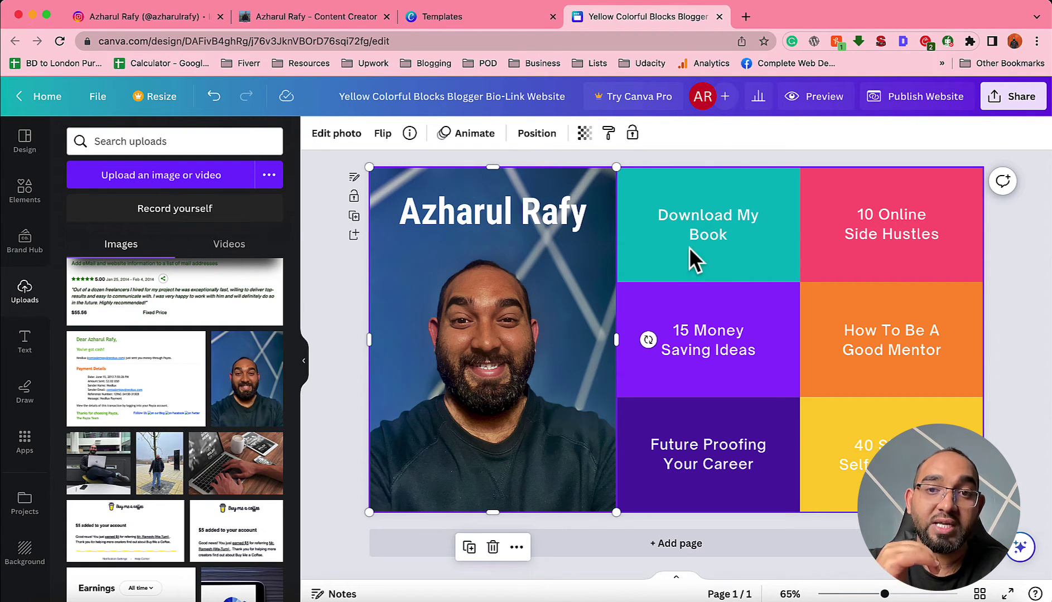
# Step: Check the finished example site's tile wording and replace the "Download My Book" text with "Hire a Freelancer on Fiverr"
pyautogui.click(718, 218)
pyautogui.doubleClick(699, 220)
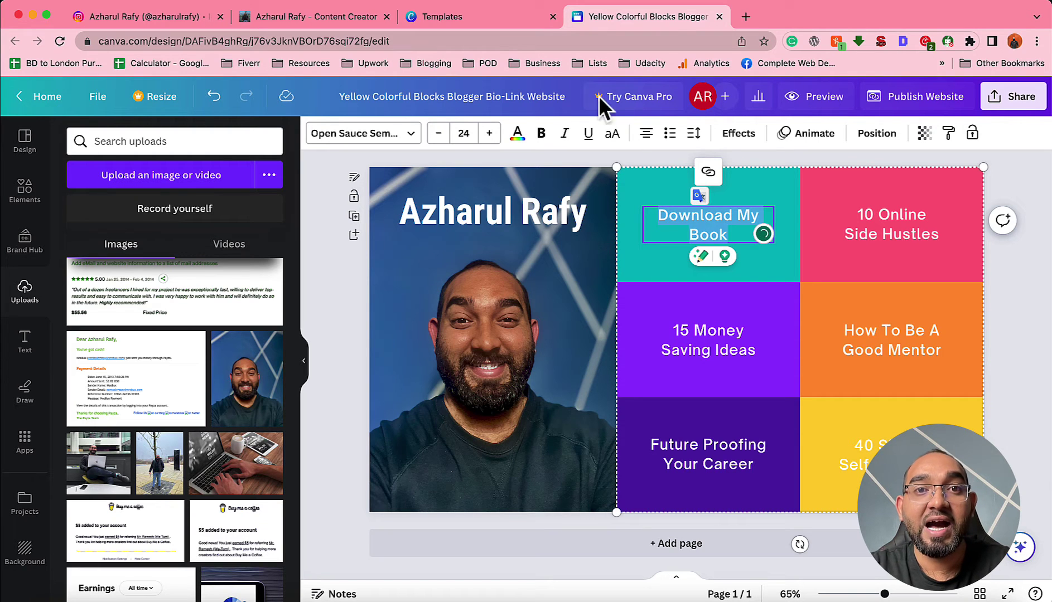
pyautogui.click(368, 18)
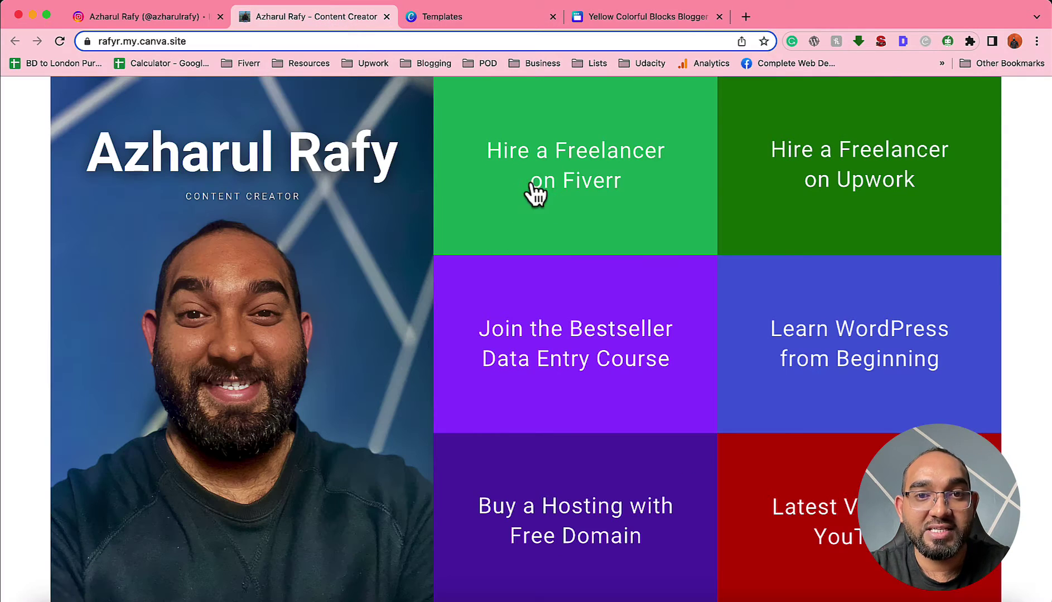
pyautogui.click(647, 18)
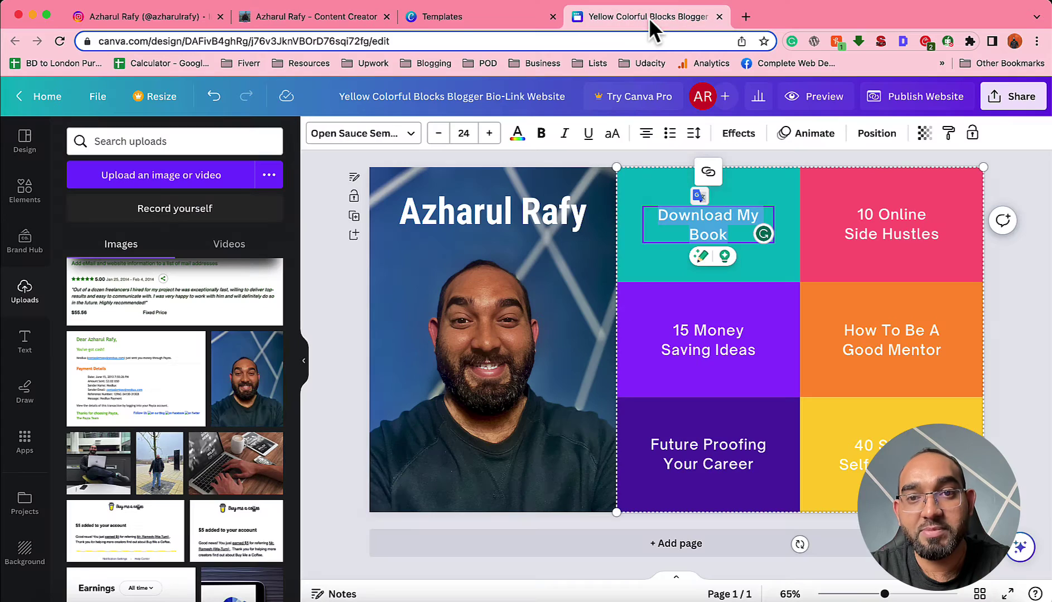
pyautogui.write('Hire a Freelancer on Fiverr')
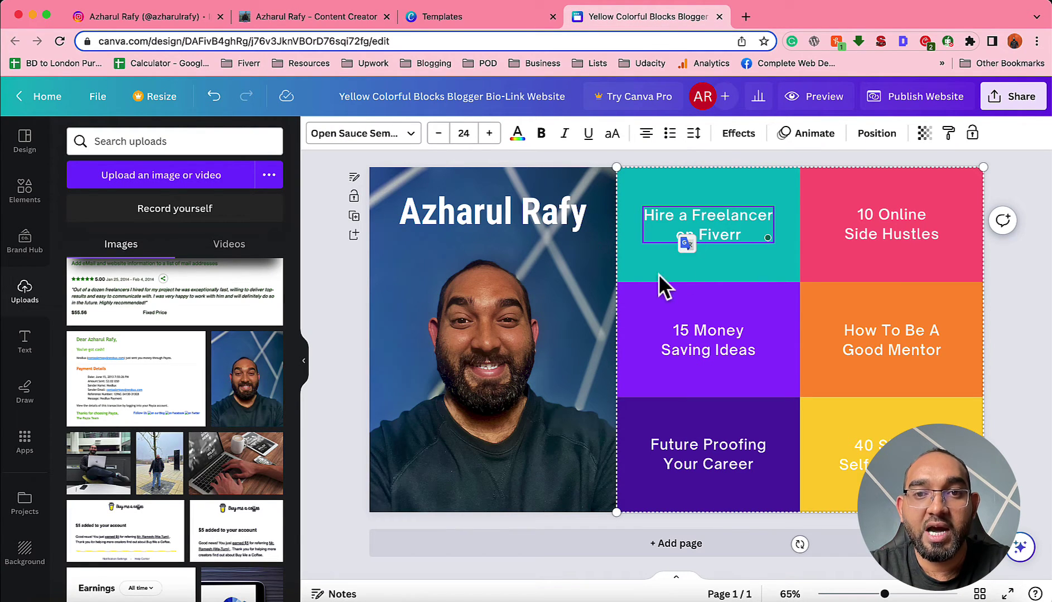
# Step: Replace the "10 Online Side Hustles" text on the pink tile with "Hire a Freelancer on Upwork"
pyautogui.click(892, 223)
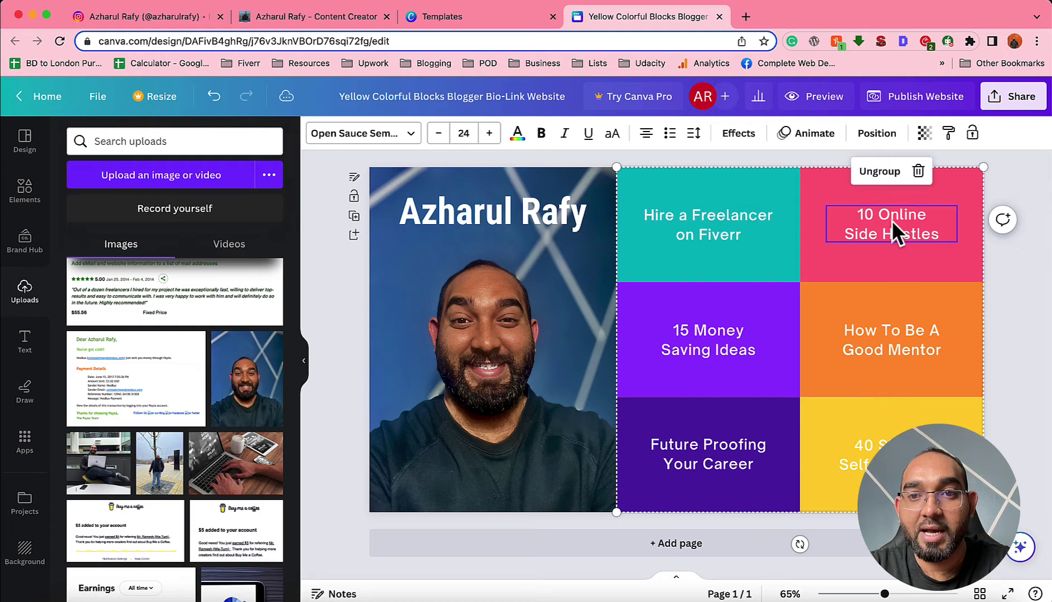
pyautogui.doubleClick(892, 224)
pyautogui.write('Hire a Freela')
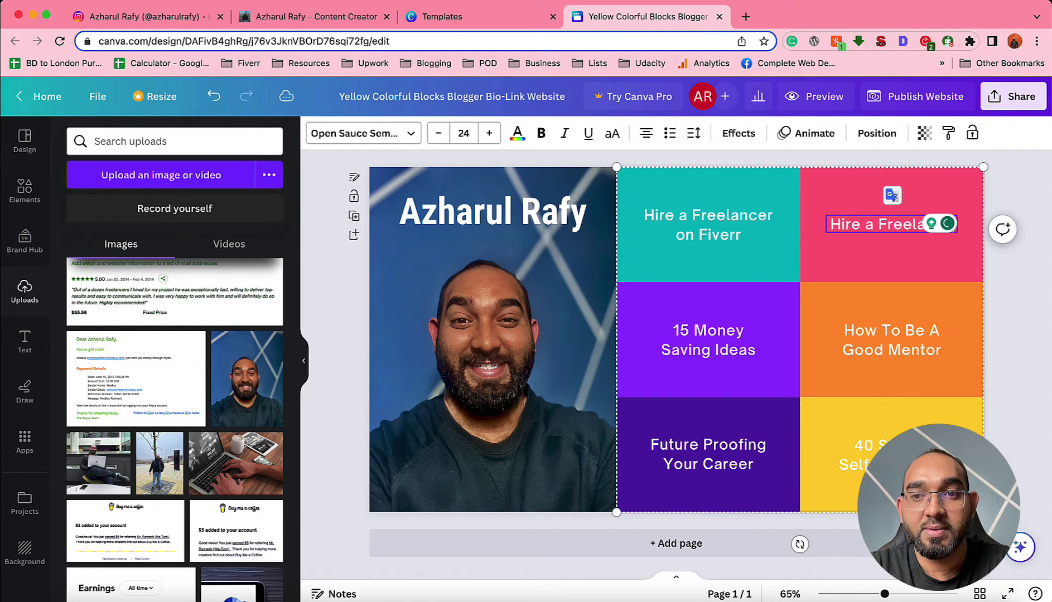
pyautogui.write('ncer on Upwr')
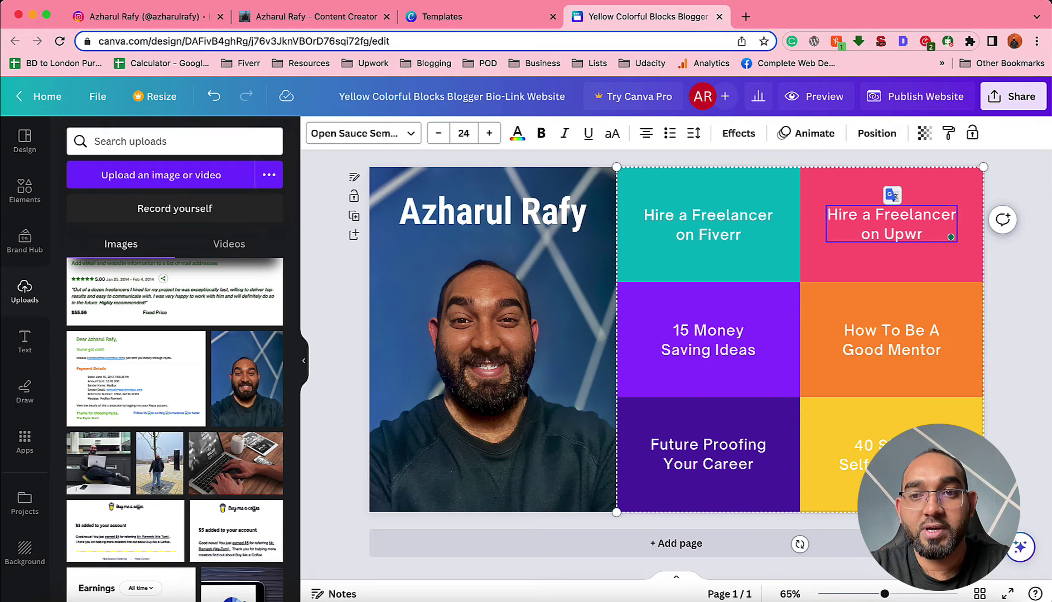
pyautogui.press('BackSpace')
pyautogui.write('ork')
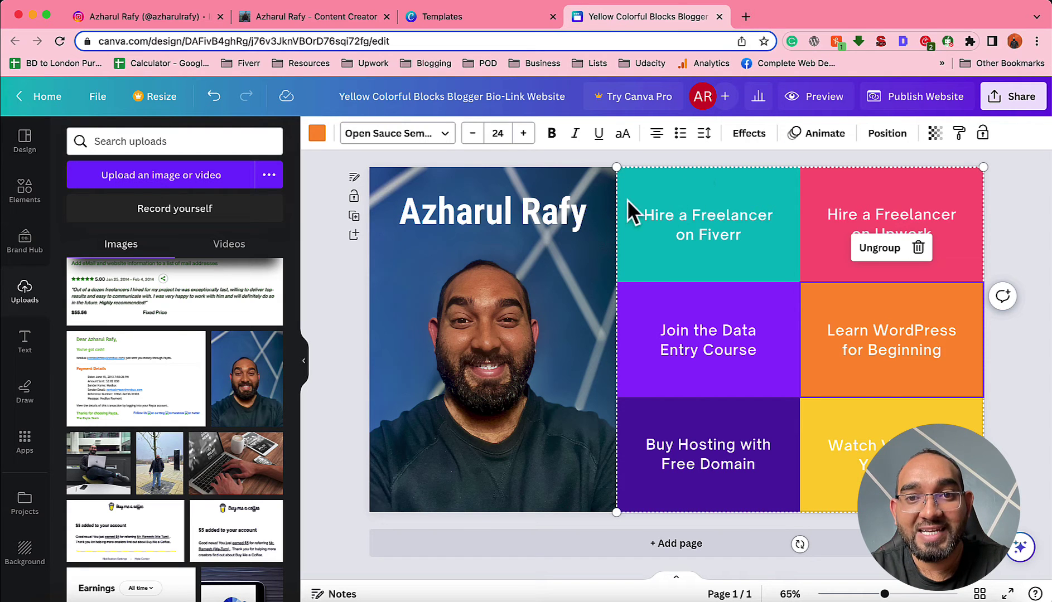
# Step: Open fiverr.com in a new browser tab
pyautogui.click(745, 17)
pyautogui.write('f')
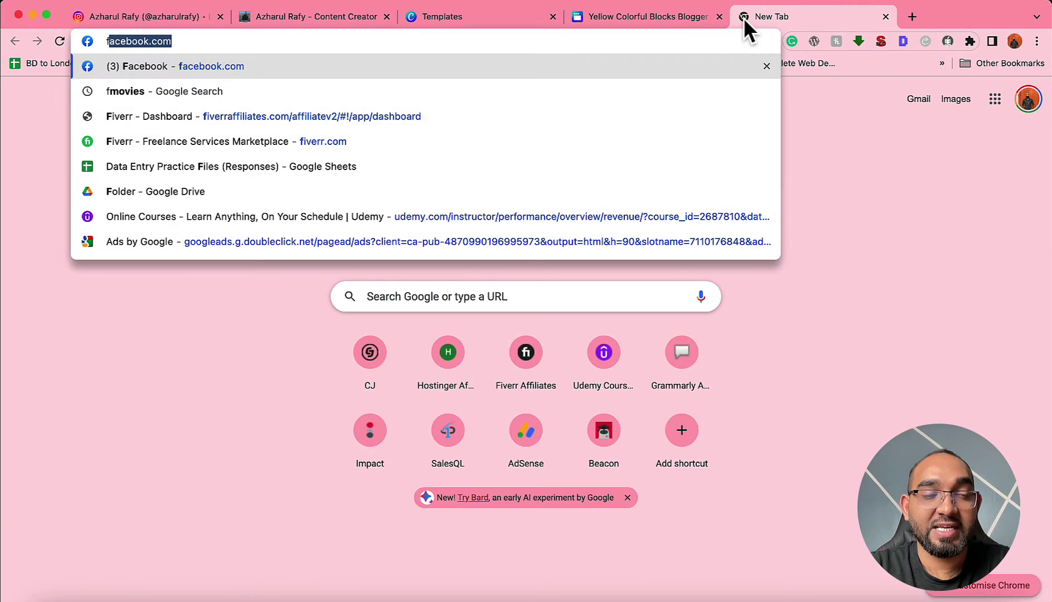
pyautogui.press('BackSpace')
pyautogui.write('ive')
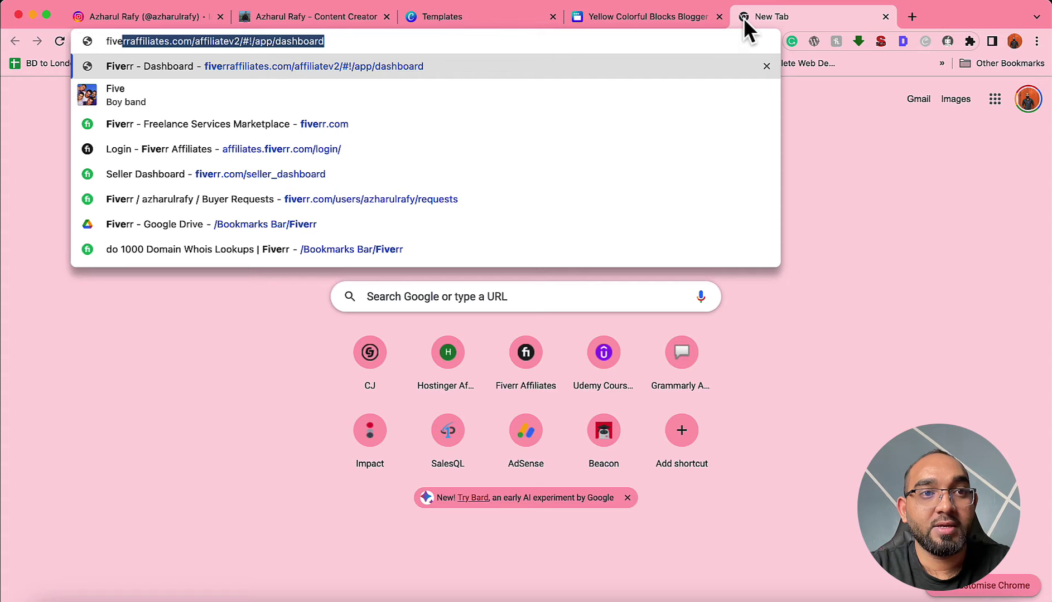
pyautogui.write('rr.com')
pyautogui.press('Return')
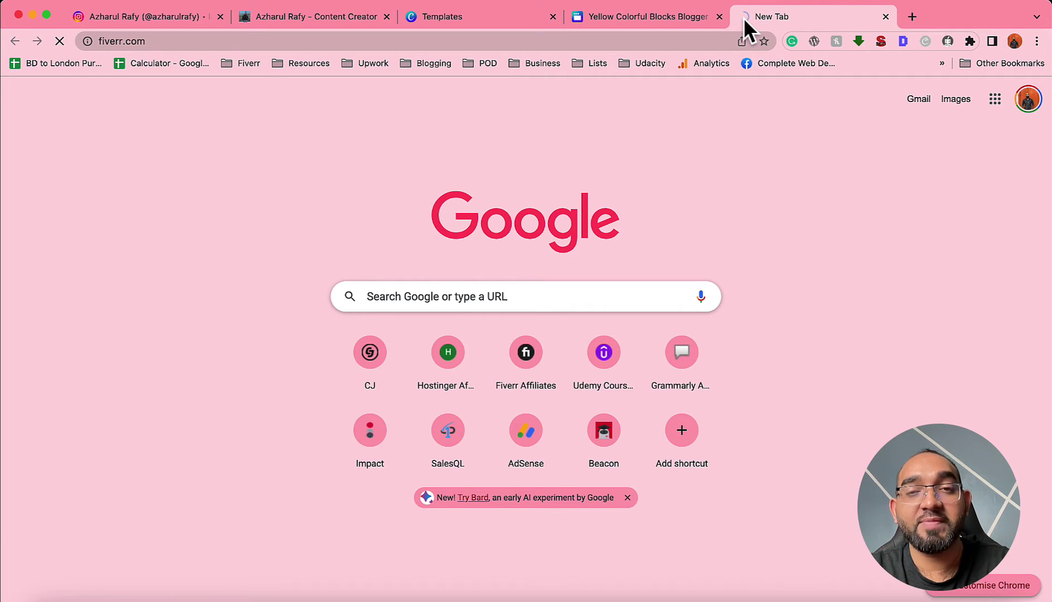
# Step: Return to the Canva design and recolor the Fiverr tile's background with the light green from the default solid colors
pyautogui.click(675, 17)
pyautogui.click(646, 178)
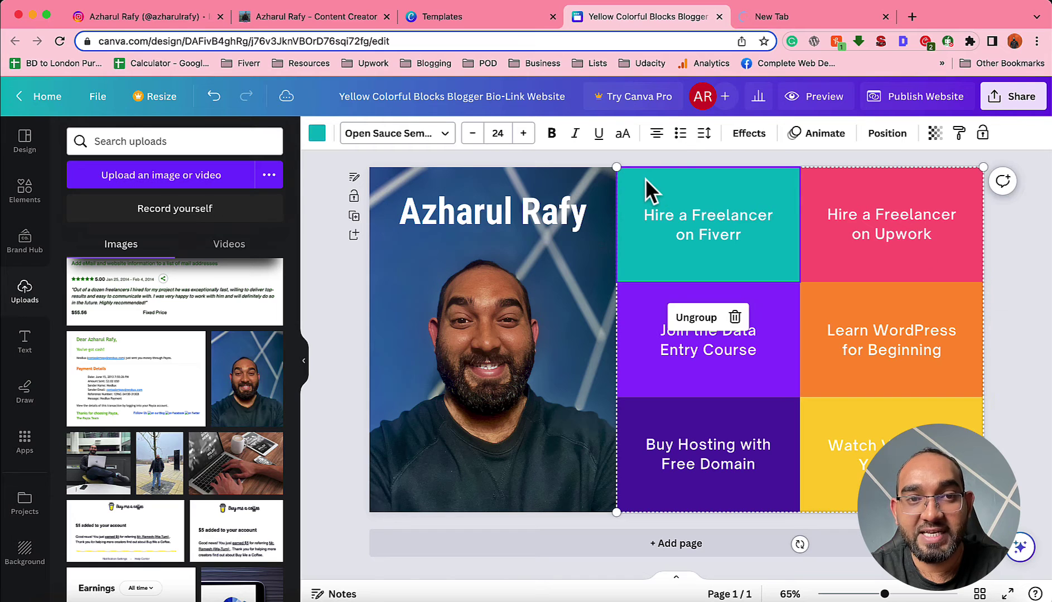
pyautogui.click(317, 136)
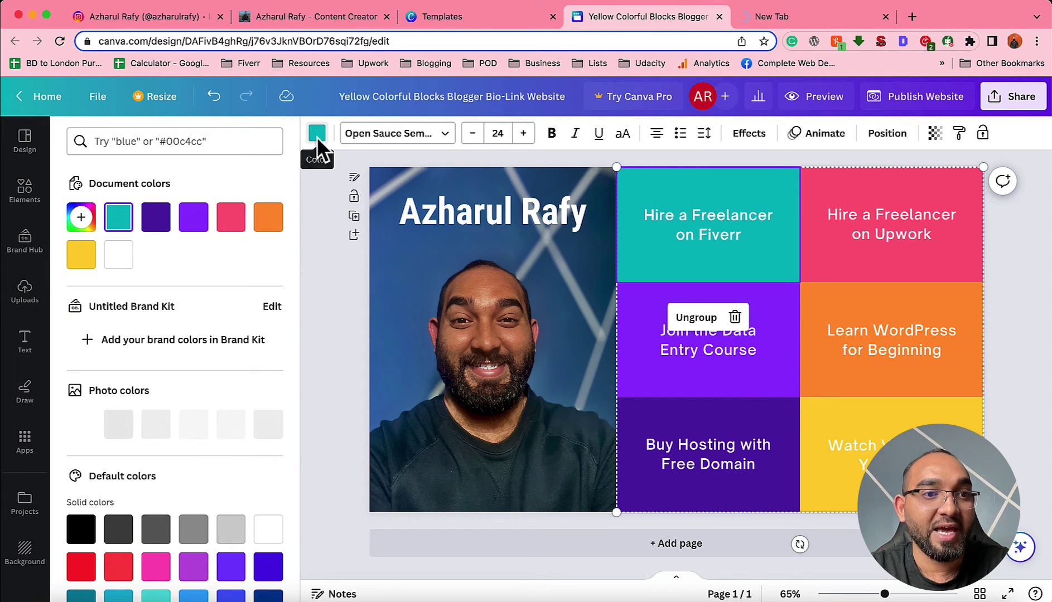
pyautogui.click(82, 223)
pyautogui.moveTo(184, 330)
pyautogui.mouseDown()
pyautogui.moveTo(206, 307)
pyautogui.moveTo(226, 320)
pyautogui.moveTo(182, 334)
pyautogui.mouseUp()
pyautogui.scroll(-3, 176, 469)
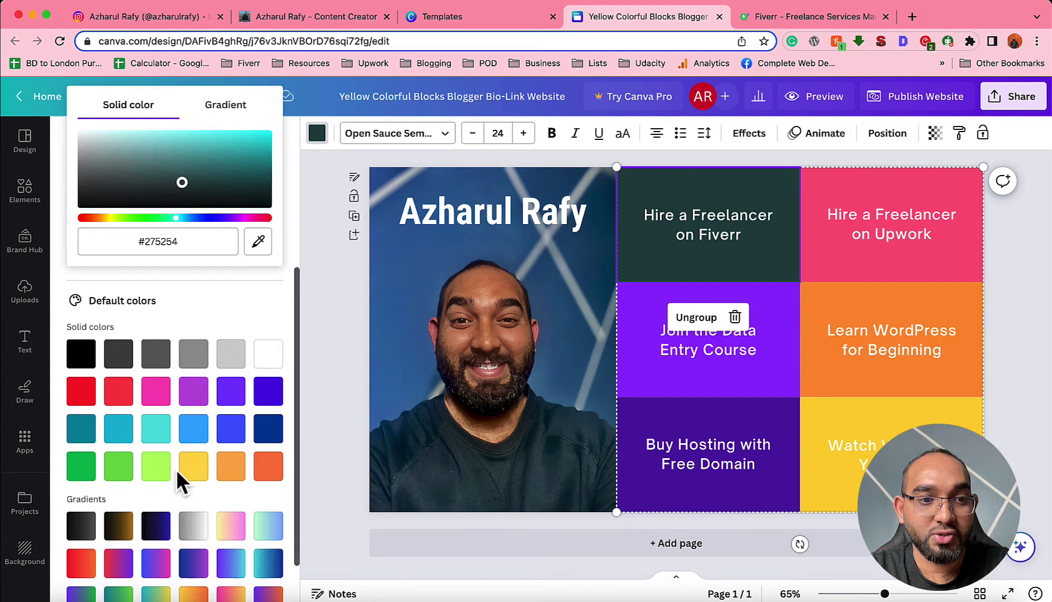
pyautogui.click(119, 466)
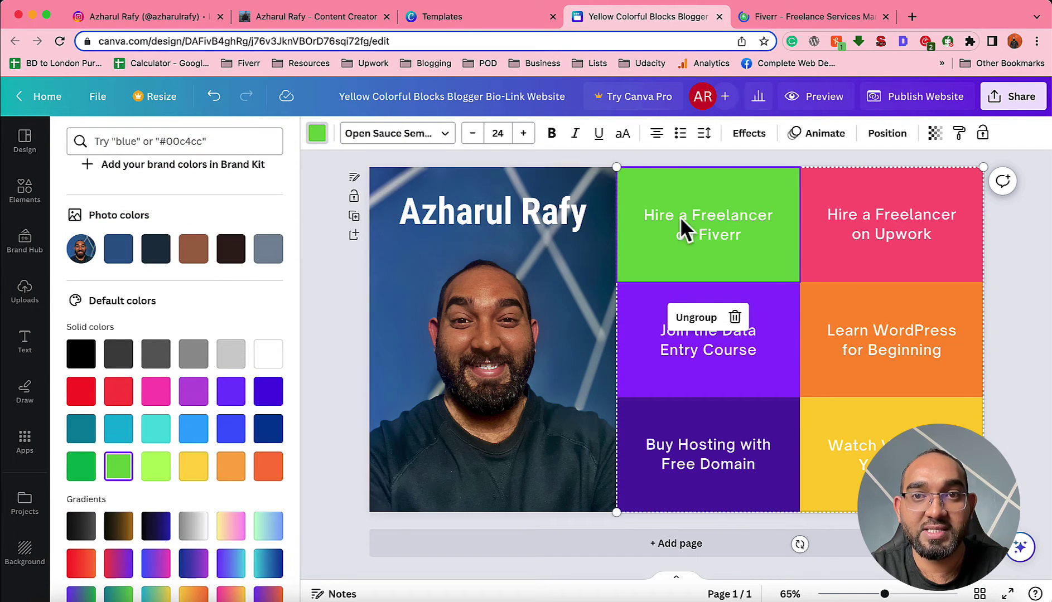
# Step: Inspect the green search button on the Fiverr home page and copy its background color code #1dbf73
pyautogui.click(792, 16)
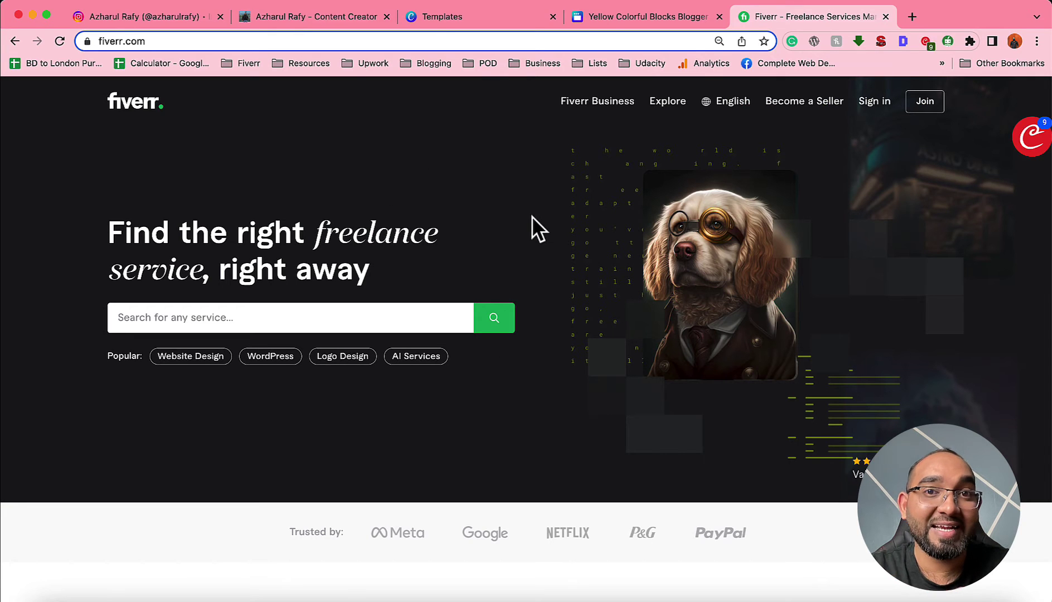
pyautogui.rightClick(480, 323)
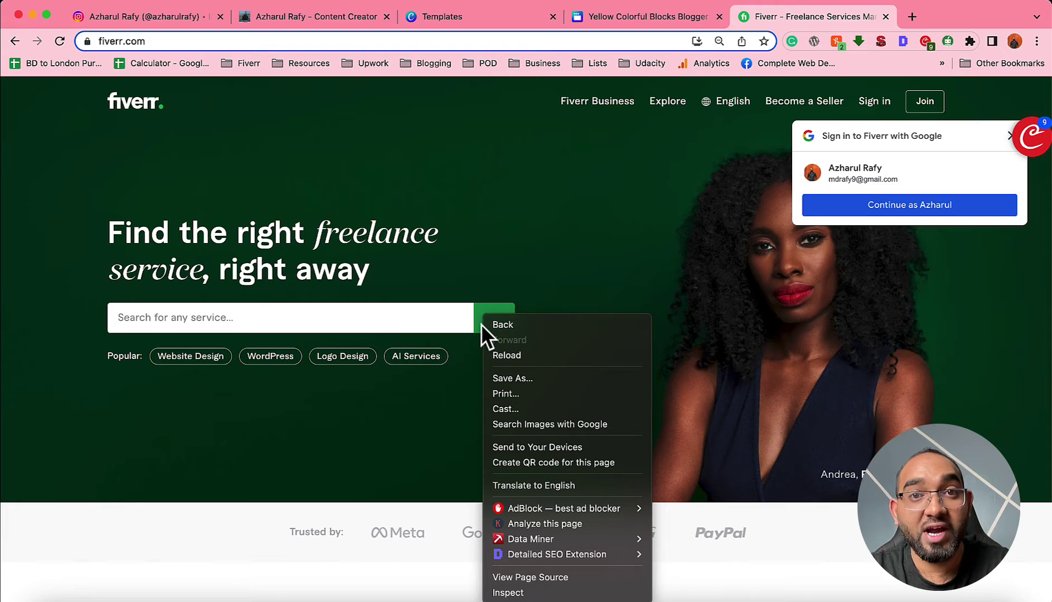
pyautogui.click(498, 595)
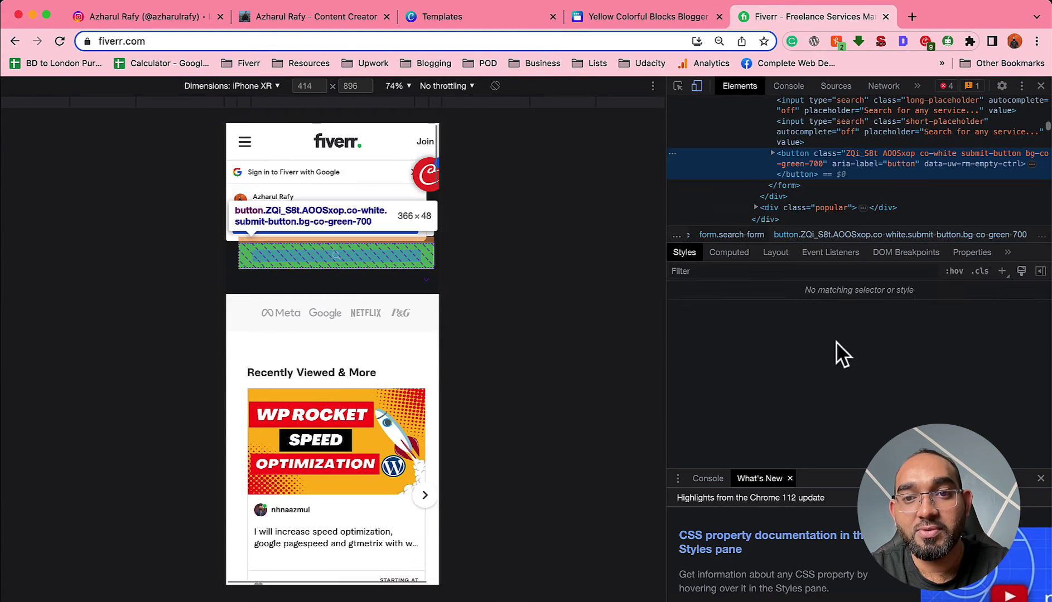
pyautogui.scroll(-3, 792, 385)
pyautogui.scroll(-6, 792, 390)
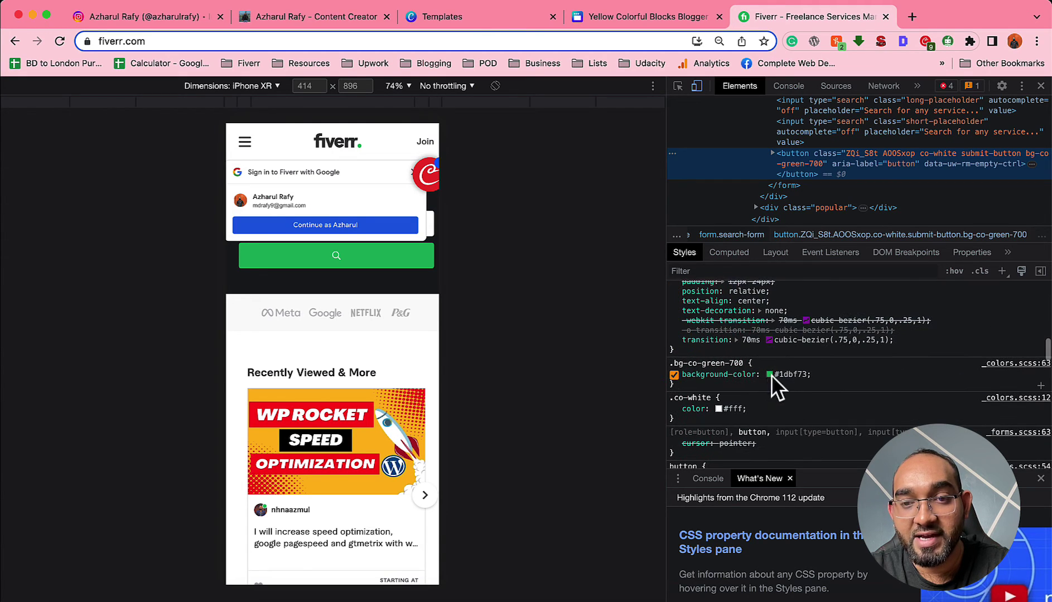
pyautogui.click(769, 375)
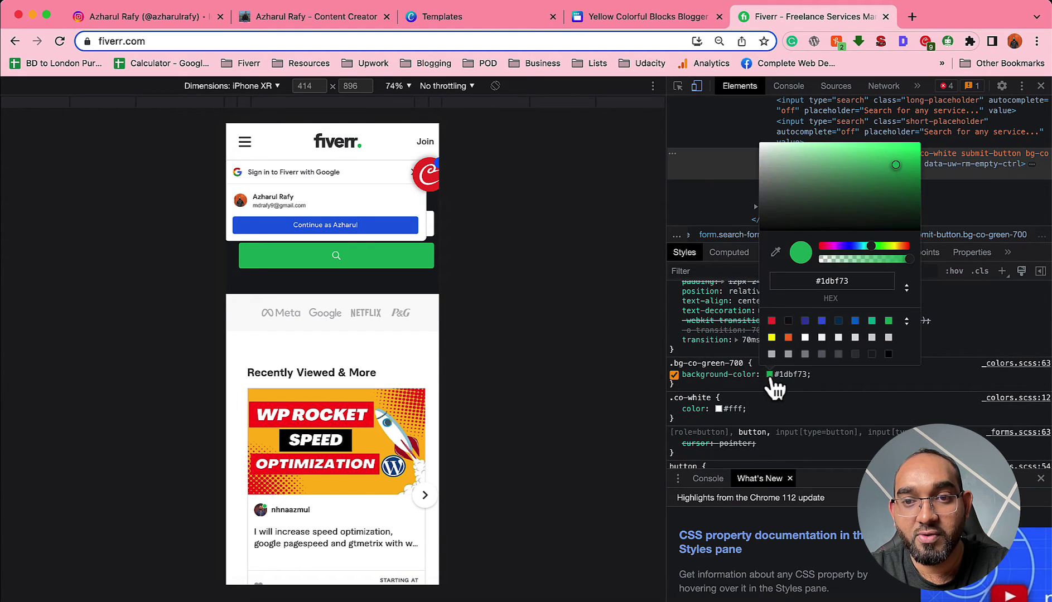
pyautogui.rightClick(826, 277)
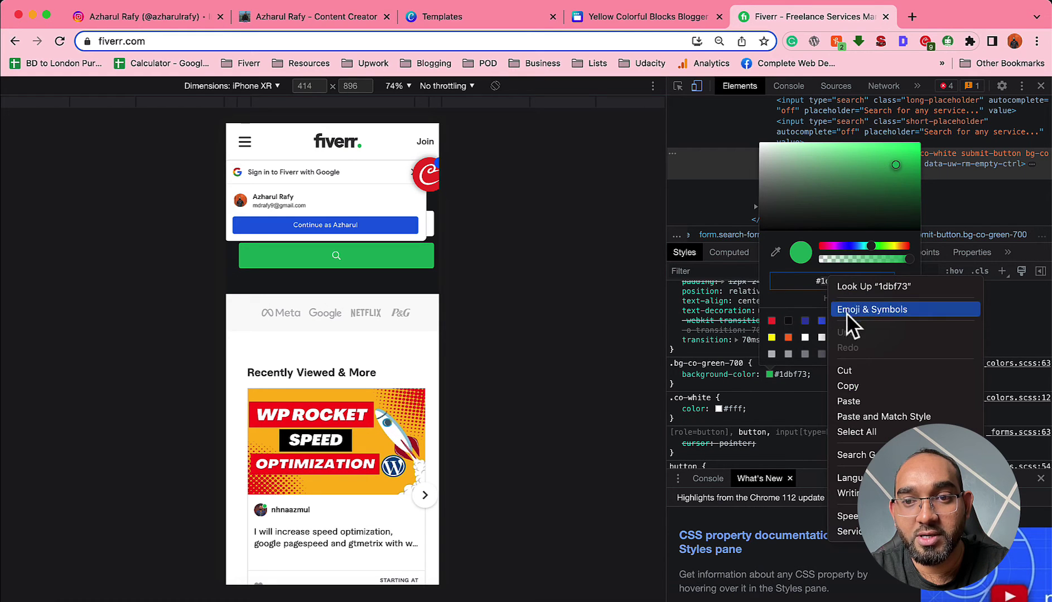
pyautogui.click(839, 374)
# Step: Return to the Canva design and set the "Hire a Freelancer on Fiverr" tile's background to the copied color #1DBF73
pyautogui.click(647, 17)
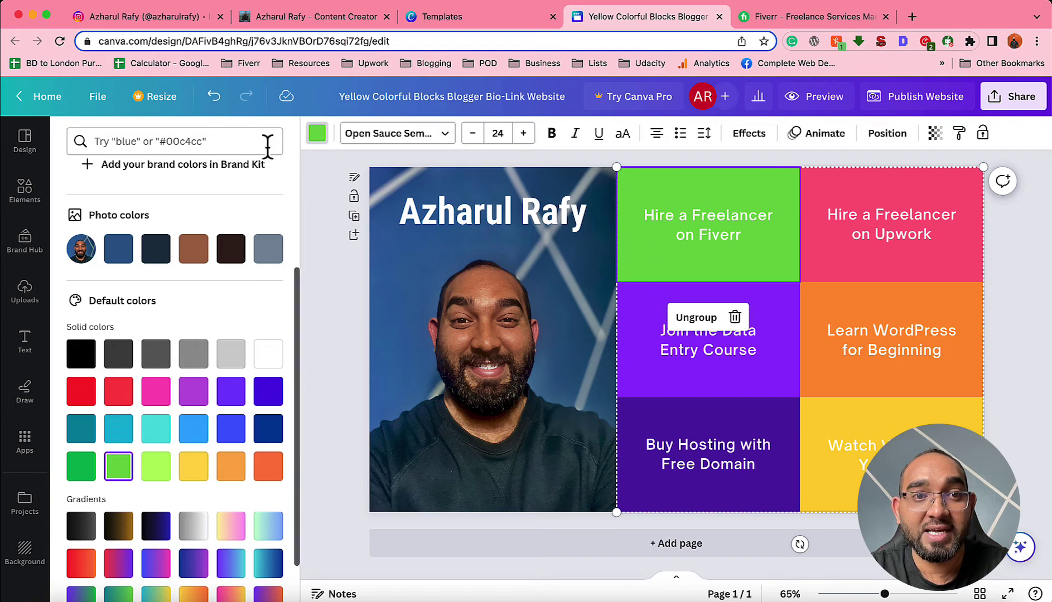
pyautogui.click(318, 138)
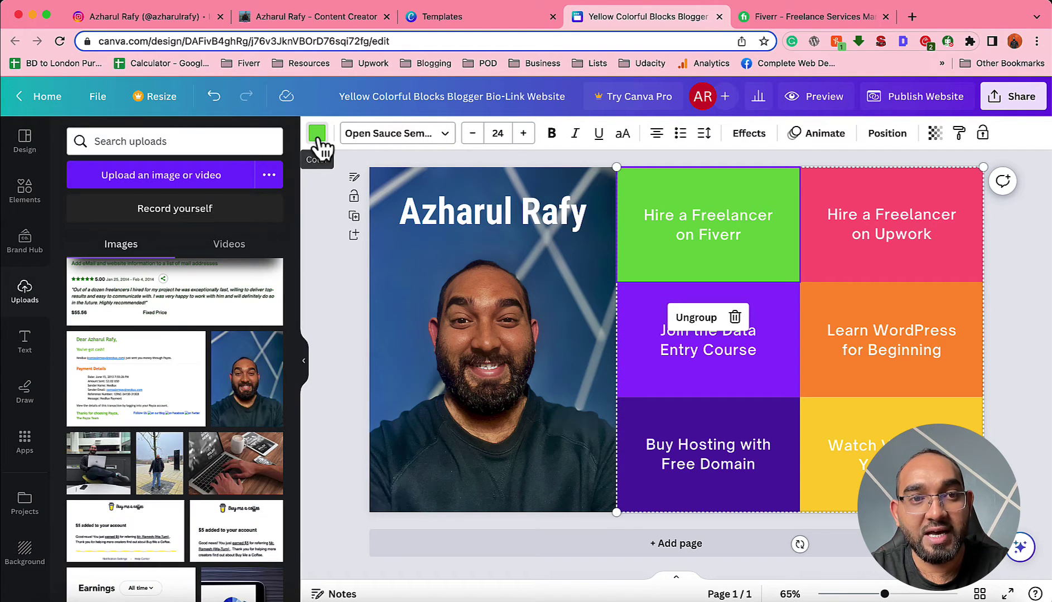
pyautogui.click(317, 141)
pyautogui.click(82, 217)
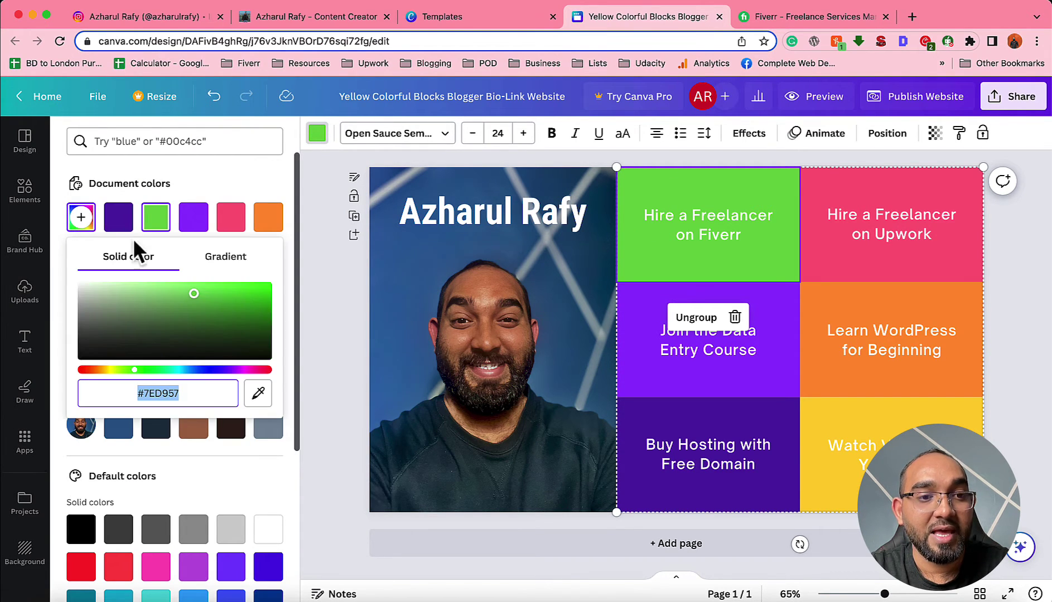
pyautogui.rightClick(187, 393)
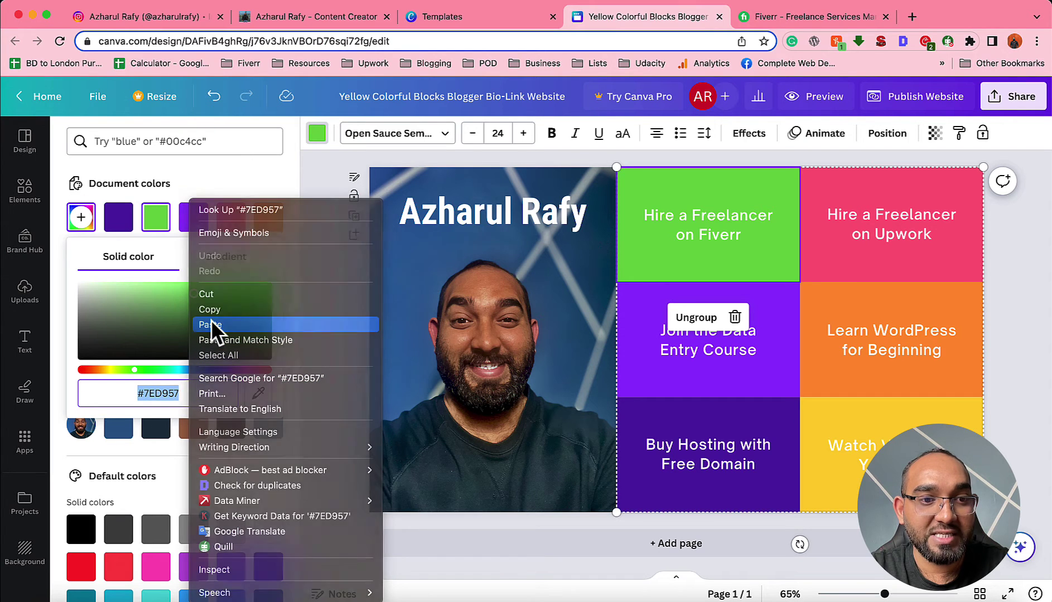
pyautogui.click(212, 324)
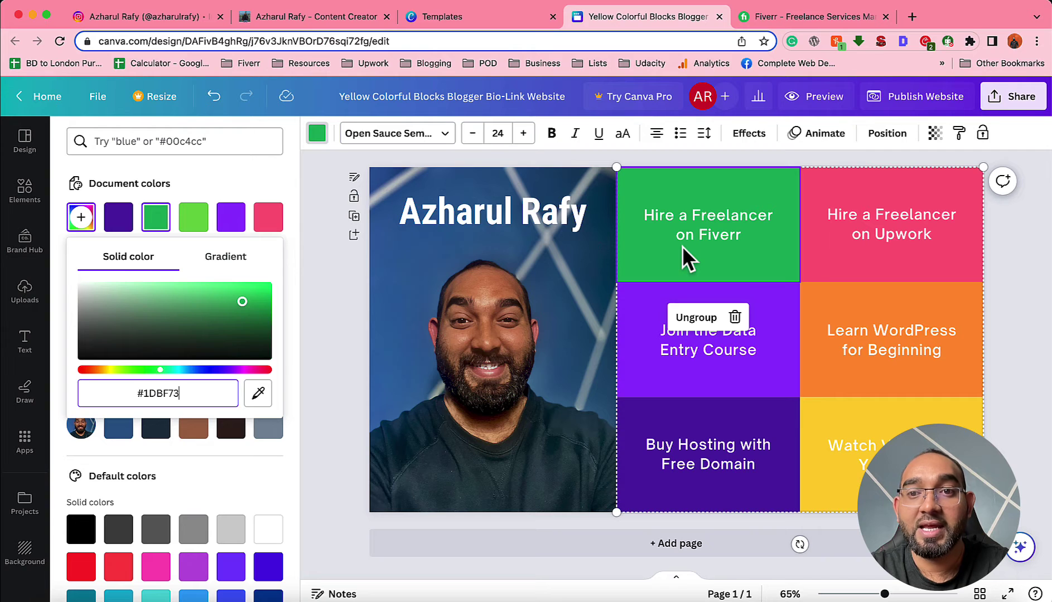
# Step: Select the "Hire a Freelancer on Upwork" tile, load upwork.com in the Fiverr tab and get the up-green code #14a800 from the inspected styles
pyautogui.click(820, 255)
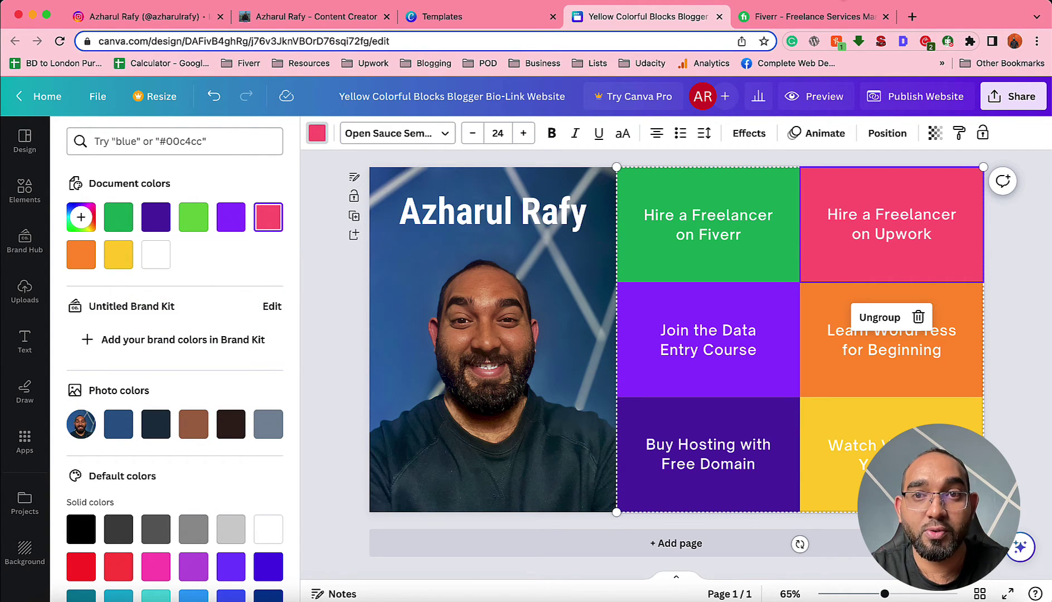
pyautogui.click(817, 18)
pyautogui.click(668, 42)
pyautogui.press('super+a')
pyautogui.write('upwork.com')
pyautogui.press('Return')
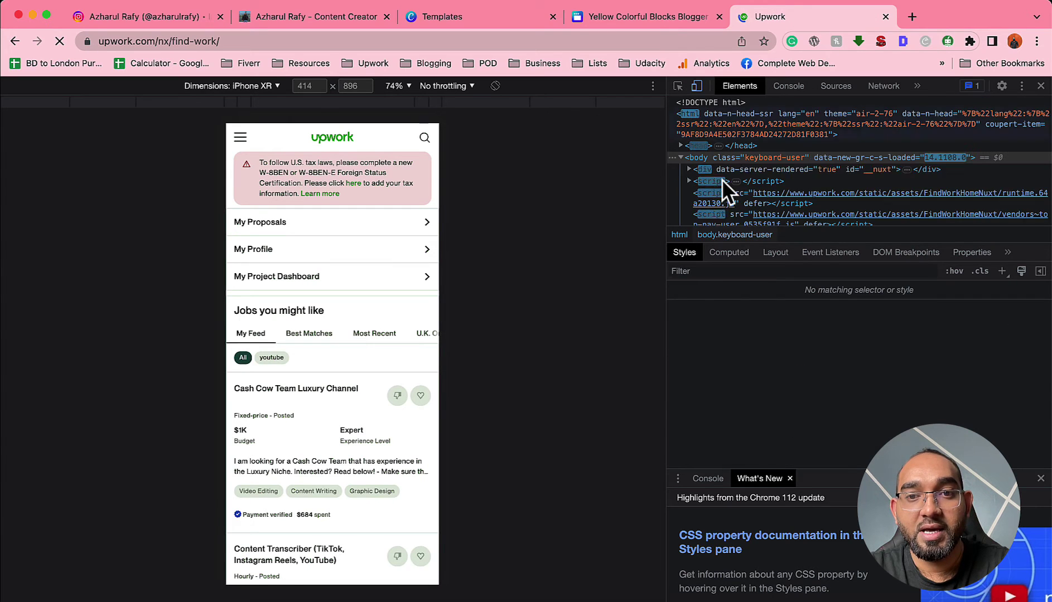
pyautogui.moveTo(704, 358)
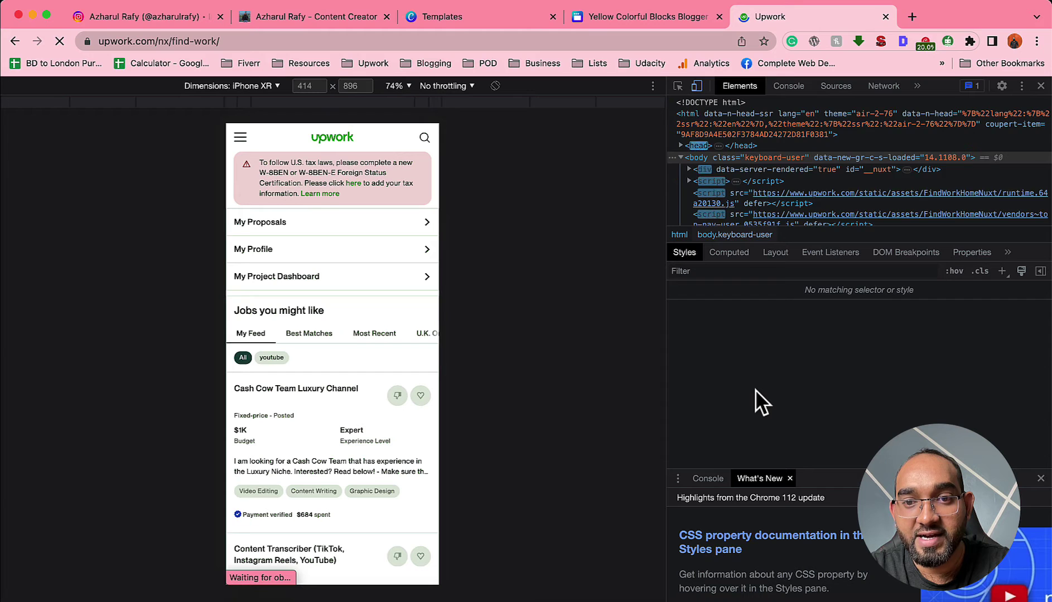
pyautogui.scroll(-10, 742, 379)
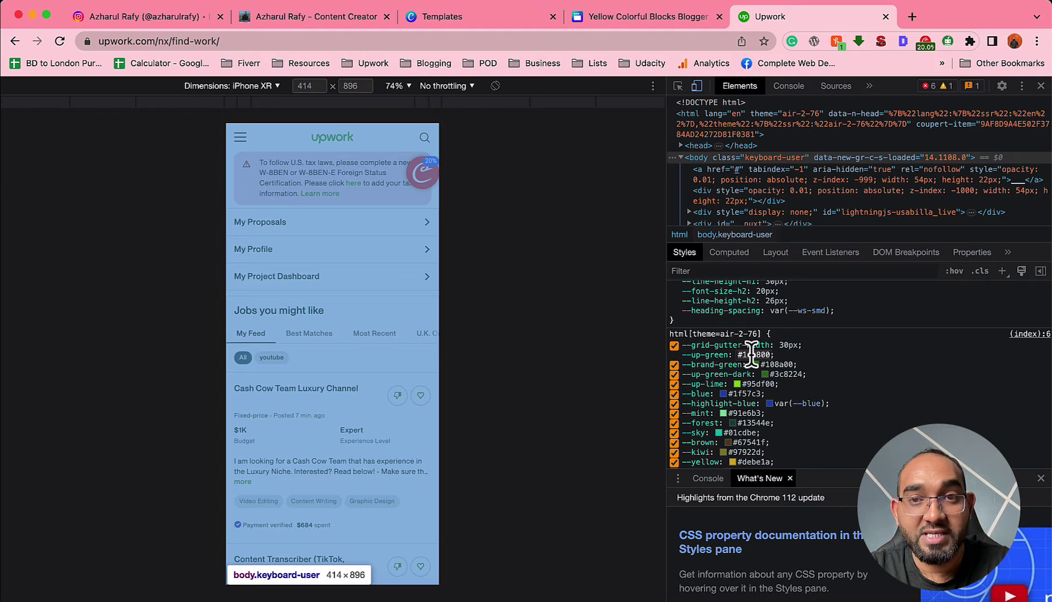
# Step: Return to the Canva design and set the "Hire a Freelancer on Upwork" tile's background to #14A800
pyautogui.click(632, 16)
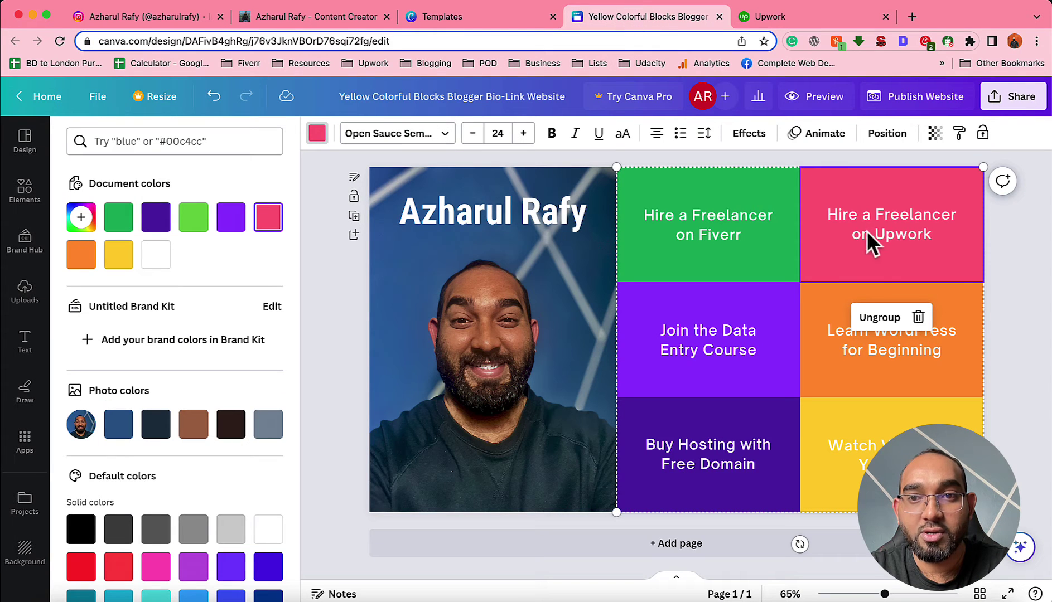
pyautogui.click(80, 217)
pyautogui.click(161, 394)
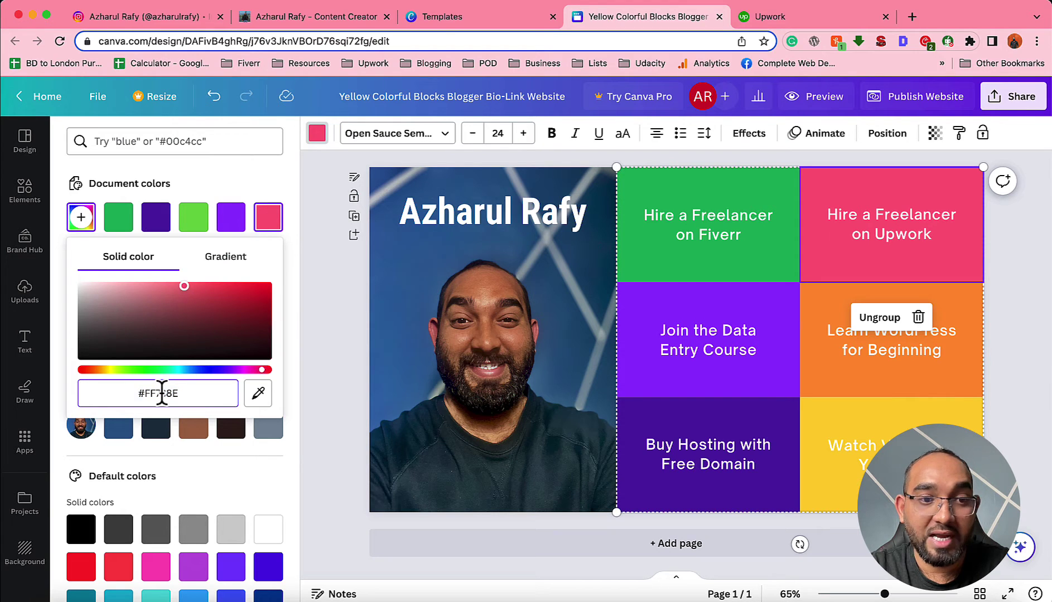
pyautogui.press('super+a')
pyautogui.press('super+v')
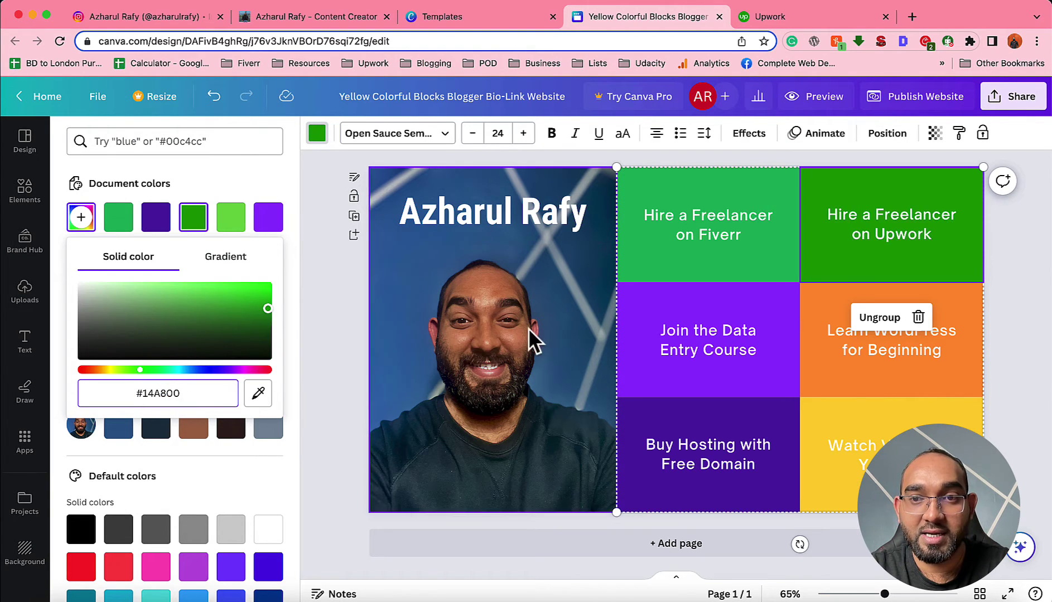
pyautogui.press('Escape')
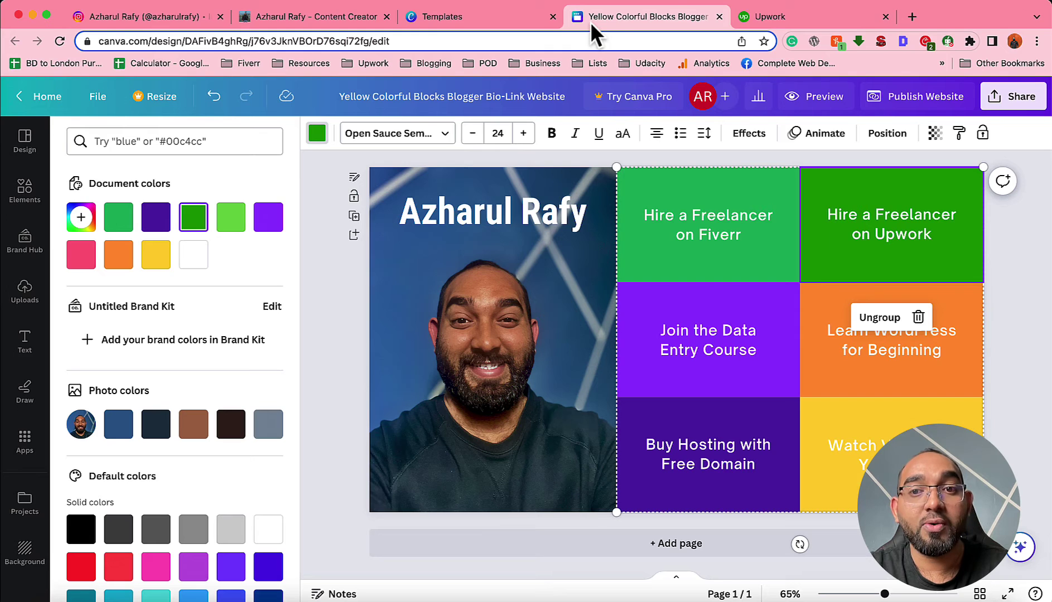
# Step: Open the link entry for the "Hire a Freelancer on Fiverr" text
pyautogui.click(700, 224)
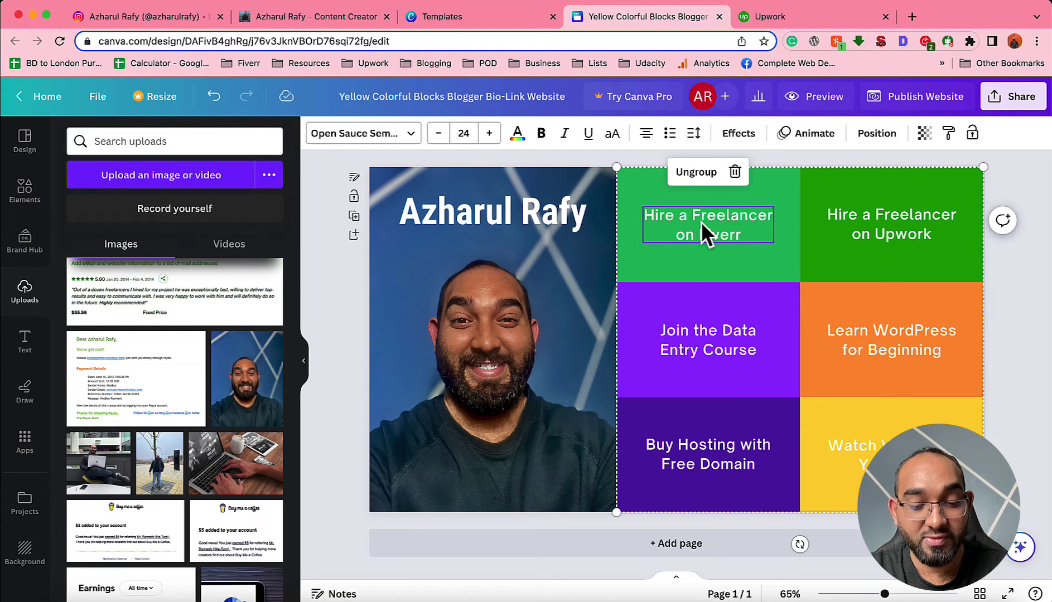
pyautogui.rightClick(700, 221)
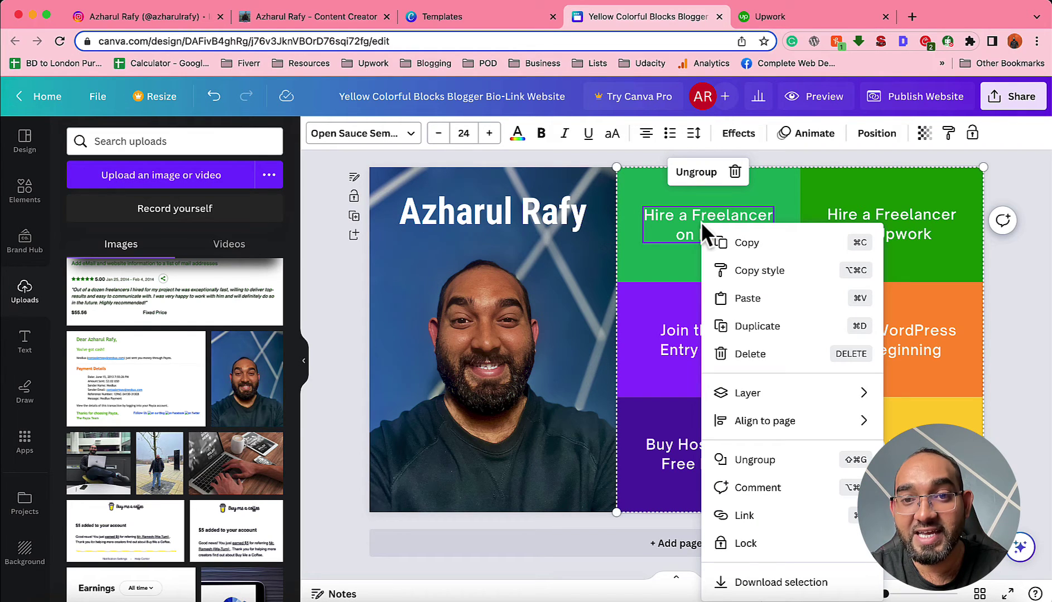
pyautogui.click(781, 524)
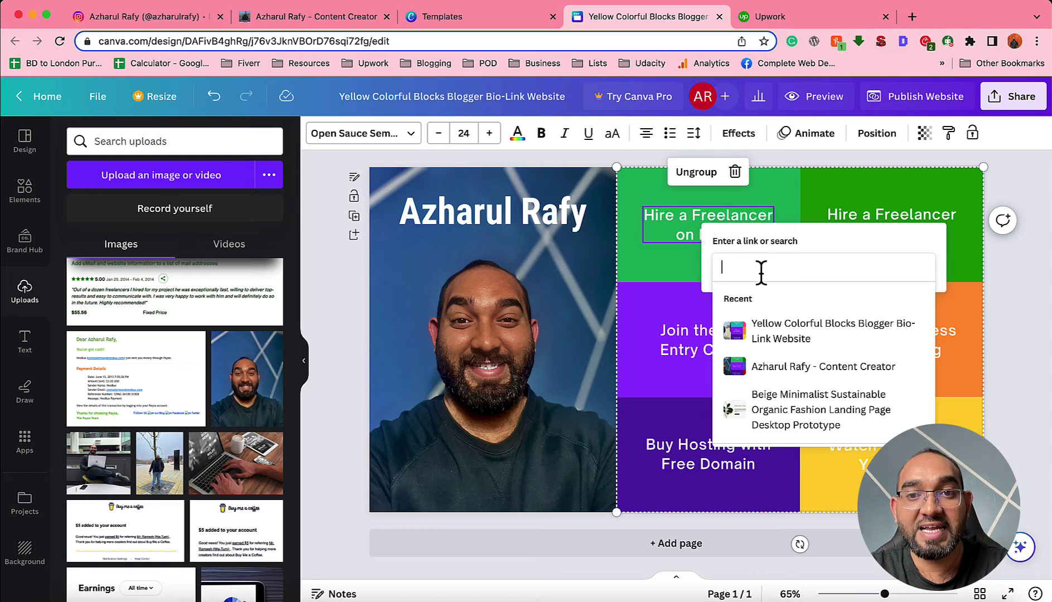
# Step: Open Fiverr Affiliates in a new browser tab and log in with the prefilled account credentials
pyautogui.click(910, 16)
pyautogui.write('fa')
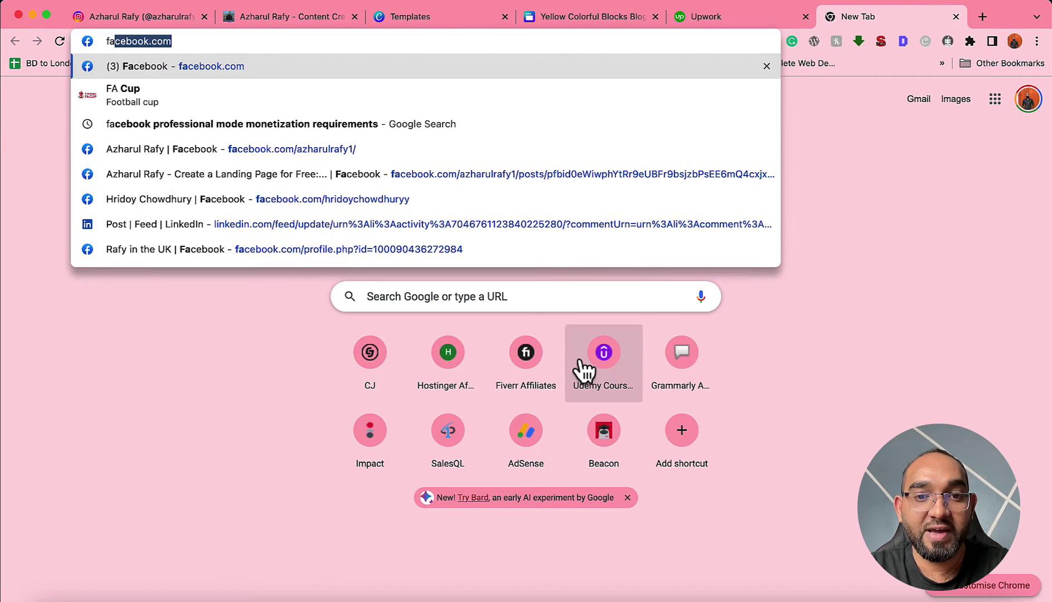
pyautogui.click(527, 360)
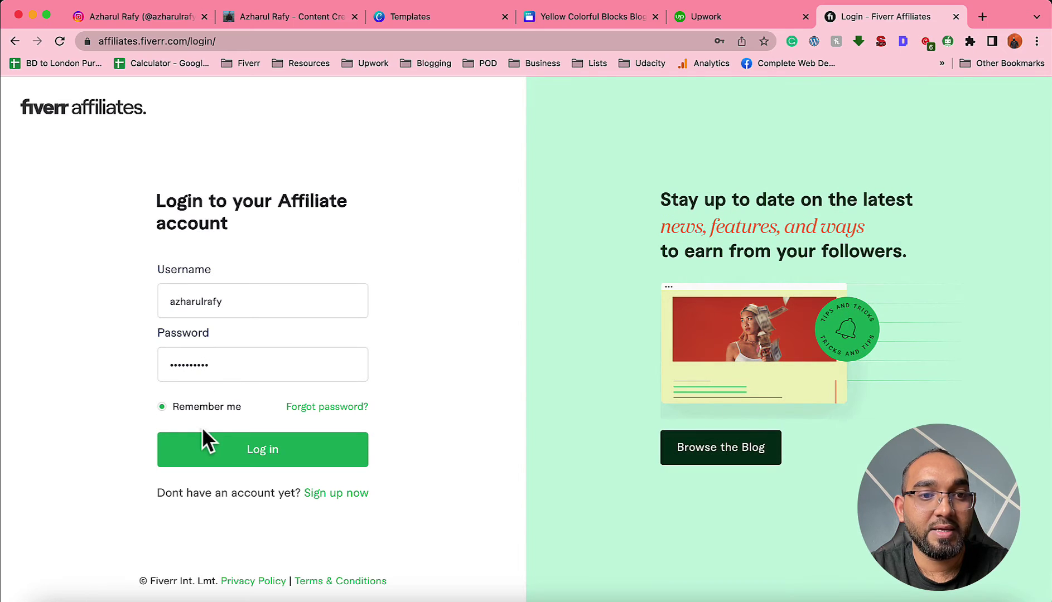
pyautogui.click(204, 451)
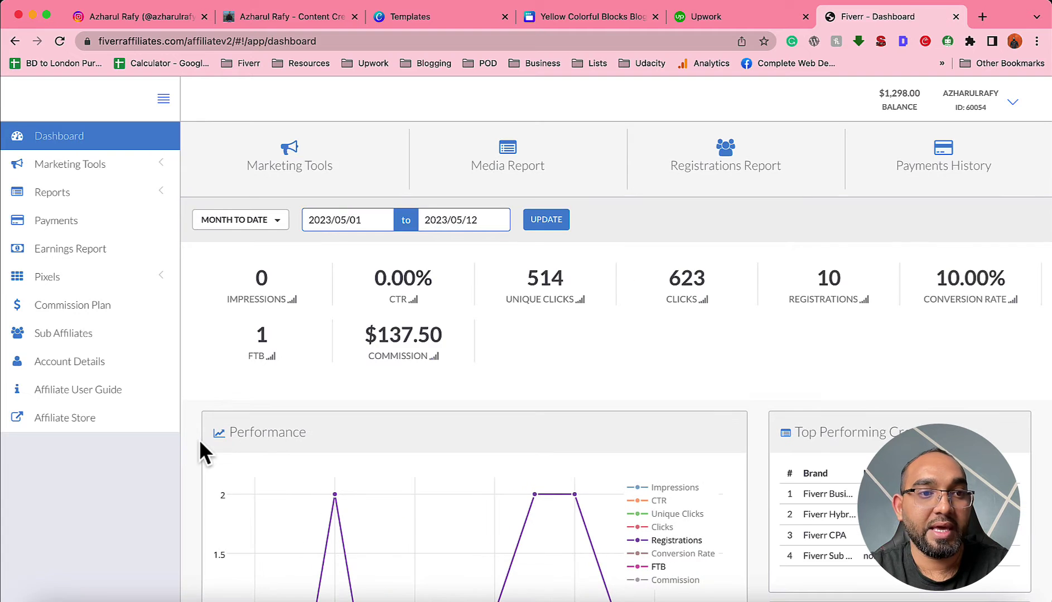
# Step: Copy the Fiverr CPA link from the default and deep links of the marketing tools
pyautogui.click(108, 170)
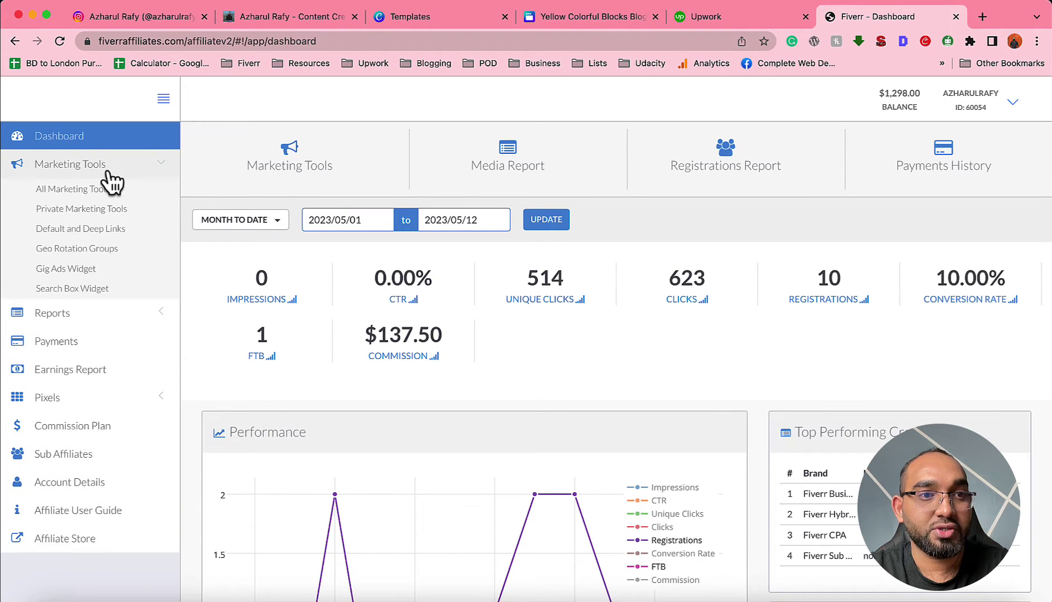
pyautogui.click(95, 235)
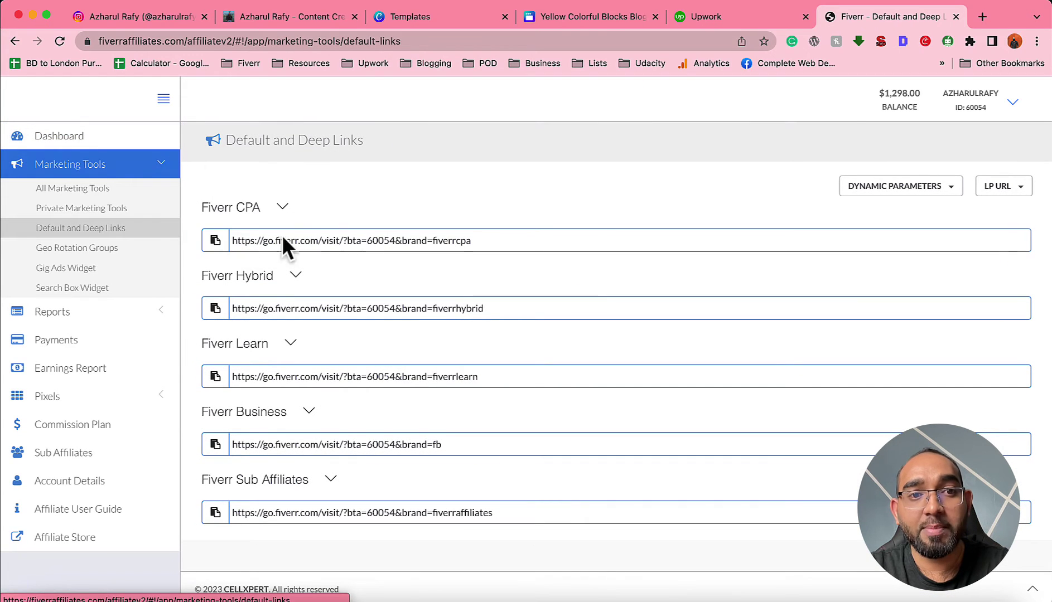
pyautogui.click(213, 243)
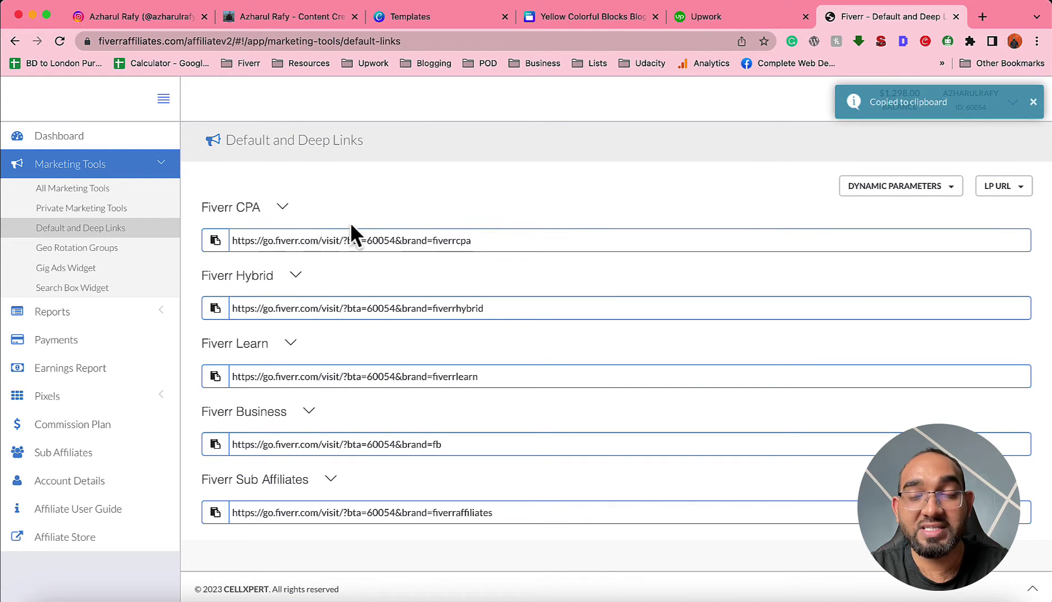
# Step: Return to the Canva design and link the "Hire a Freelancer on Fiverr" text to the copied Fiverr CPA affiliate URL
pyautogui.click(605, 13)
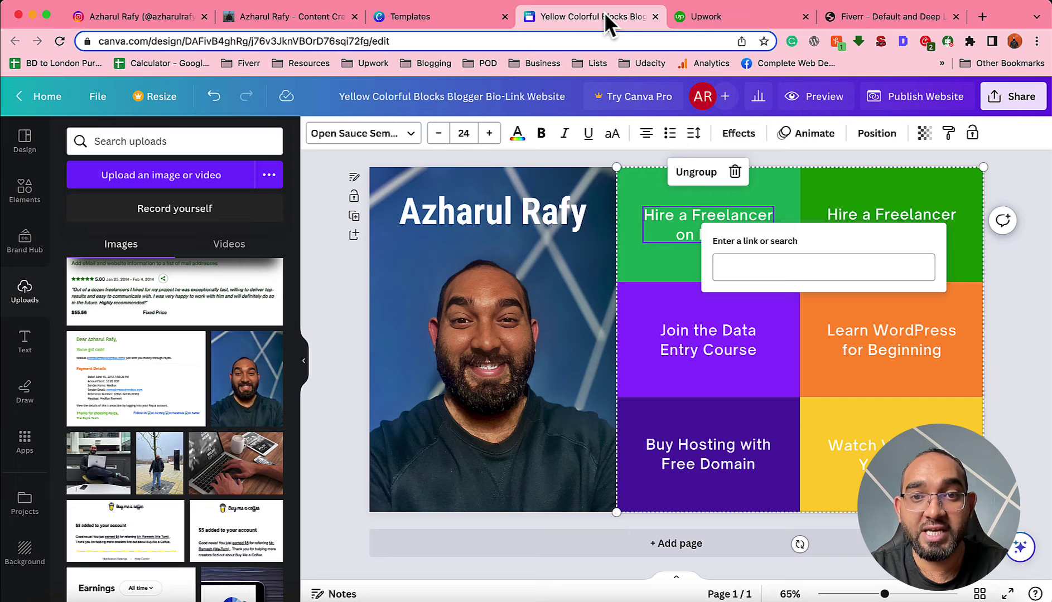
pyautogui.click(758, 273)
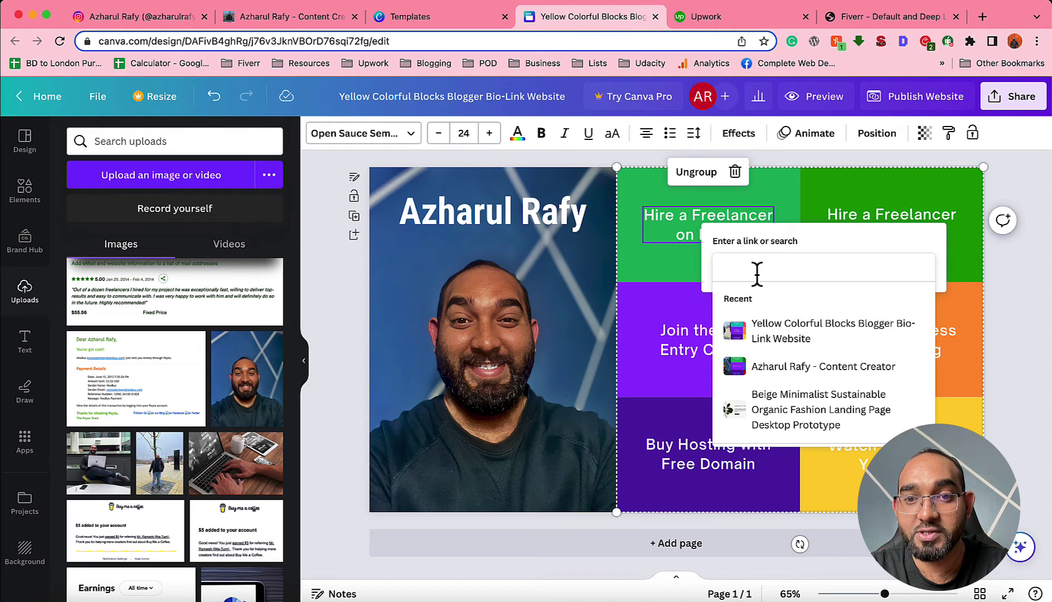
pyautogui.rightClick(757, 272)
pyautogui.click(793, 375)
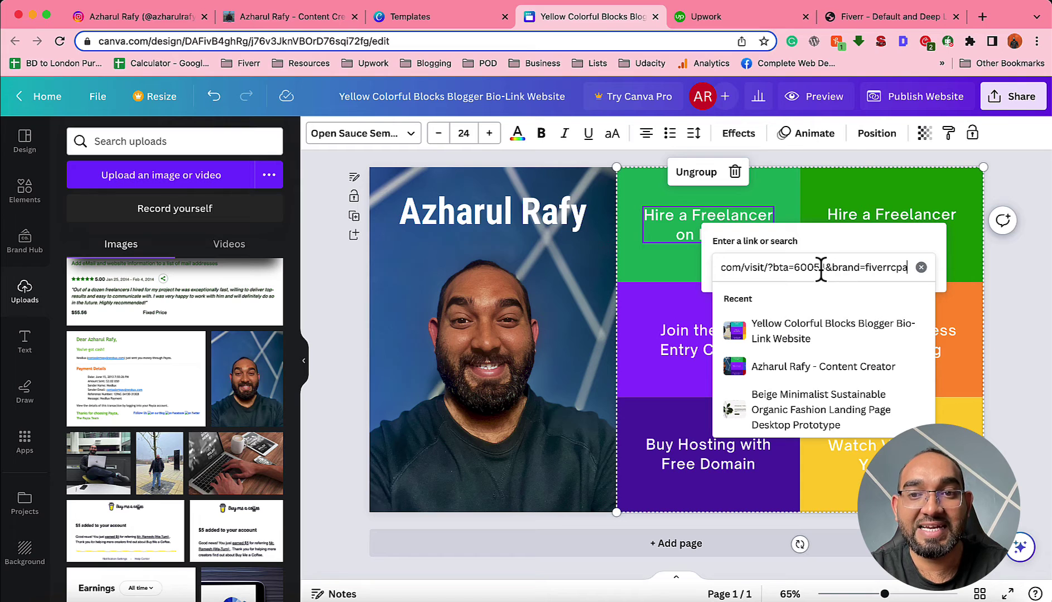
pyautogui.press('Return')
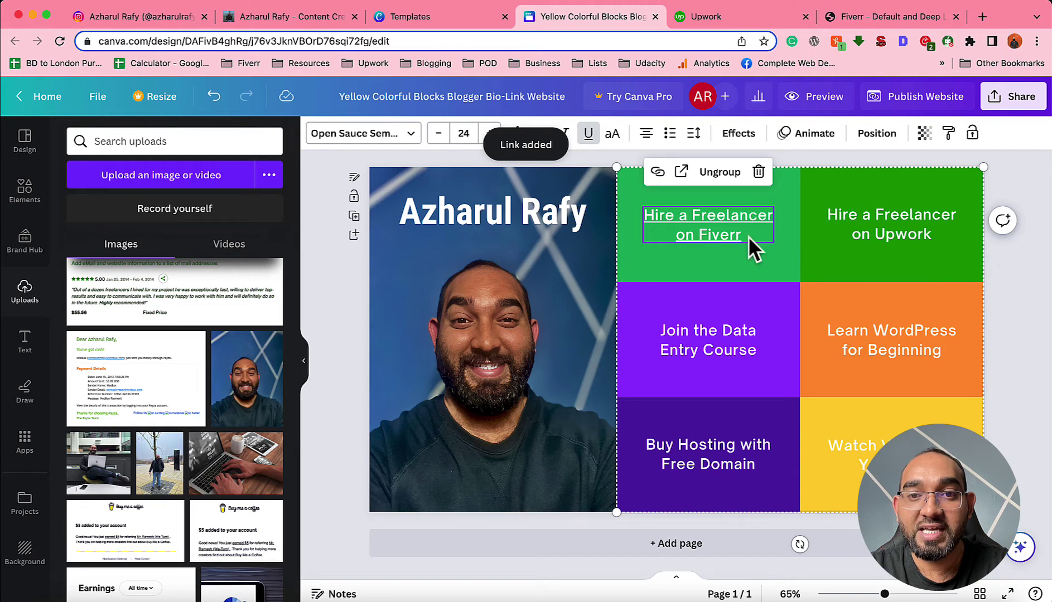
# Step: Remove the underline from the linked "Hire a Freelancer on Fiverr" text
pyautogui.click(862, 226)
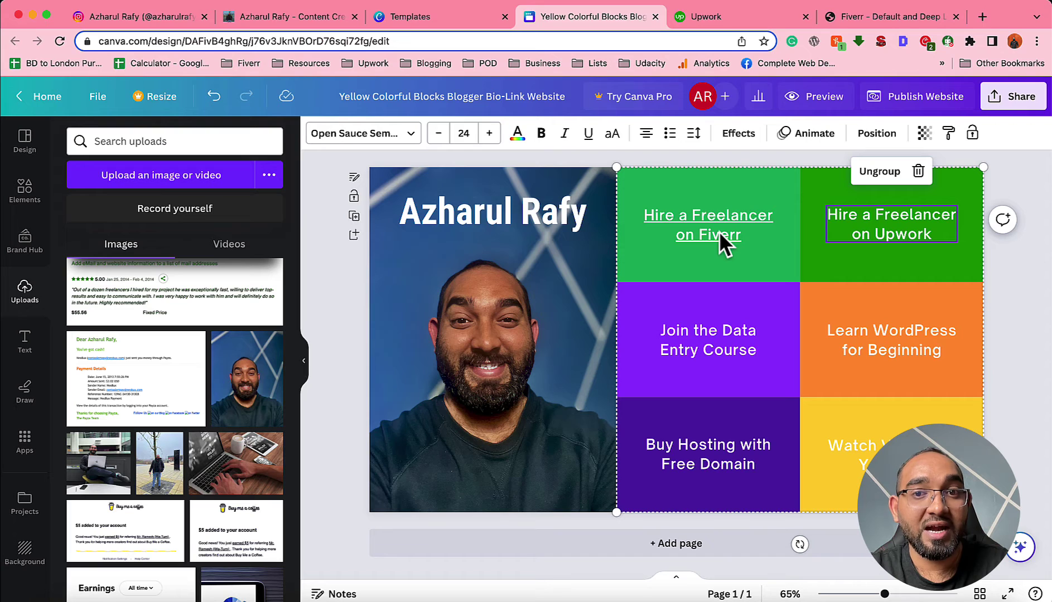
pyautogui.click(709, 219)
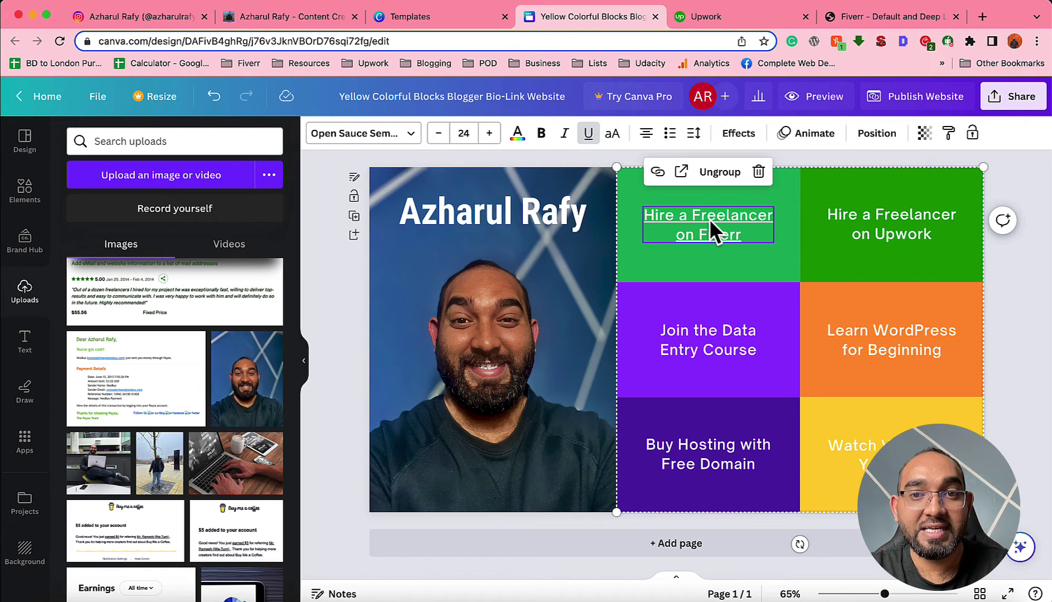
pyautogui.click(588, 135)
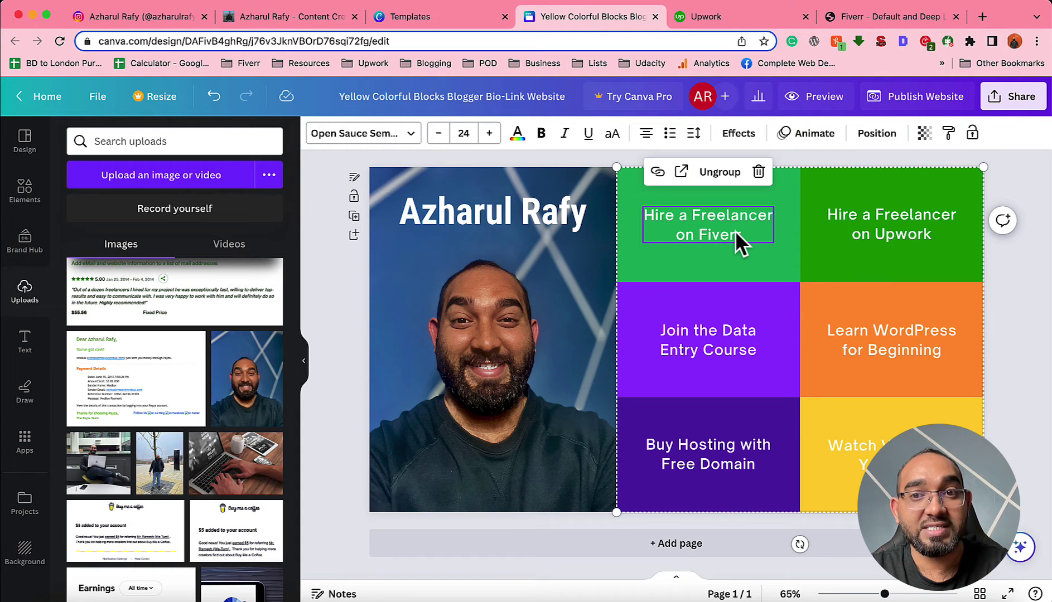
# Step: Open the Data Entry Course for Beginners page on Udemy and copy its URL with the MAY23-70-OFF coupon
pyautogui.click(868, 232)
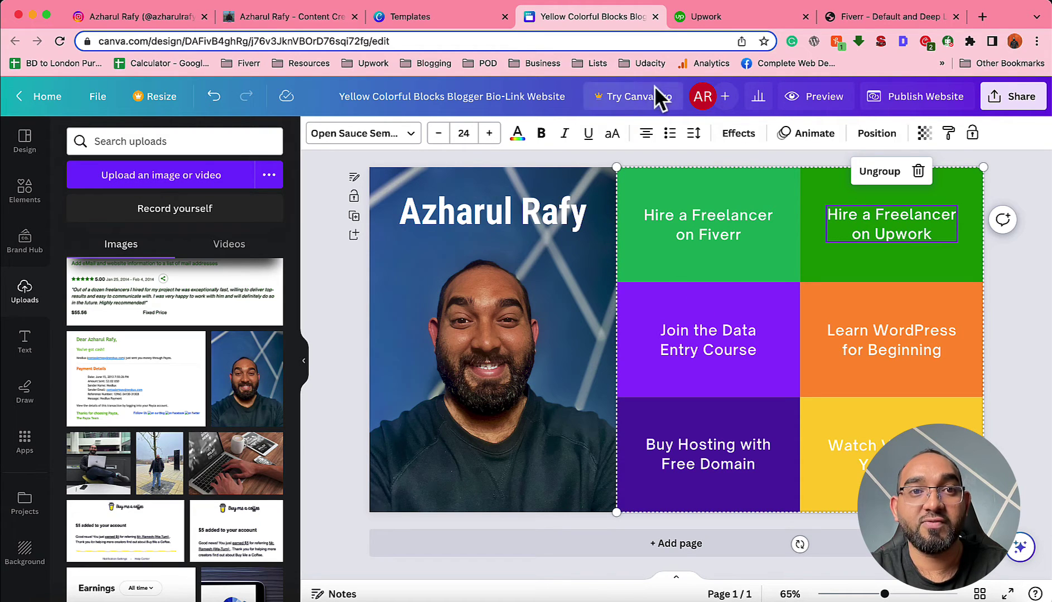
pyautogui.click(313, 15)
pyautogui.click(539, 319)
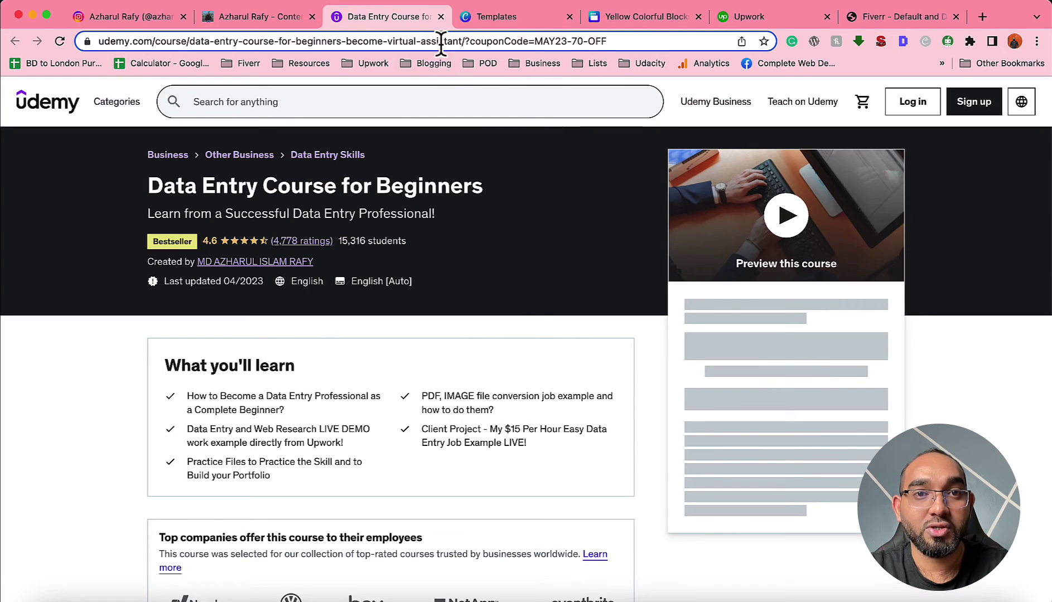
pyautogui.click(440, 35)
pyautogui.click(441, 42)
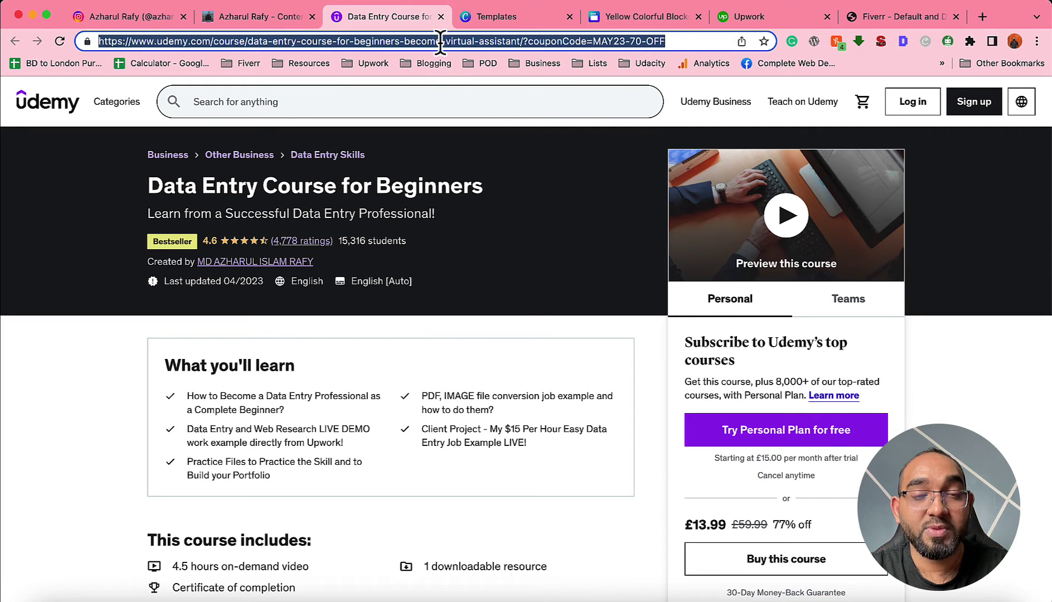
# Step: Return to the Canva design, link the "Join the Data Entry Course" text to the copied Udemy URL and remove its underline
pyautogui.click(620, 17)
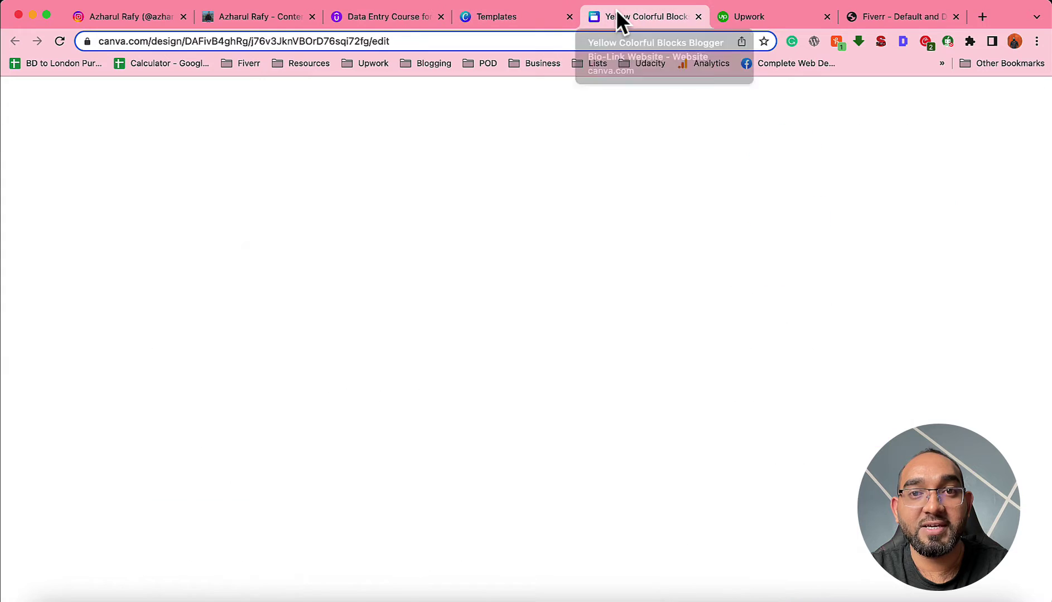
pyautogui.click(697, 350)
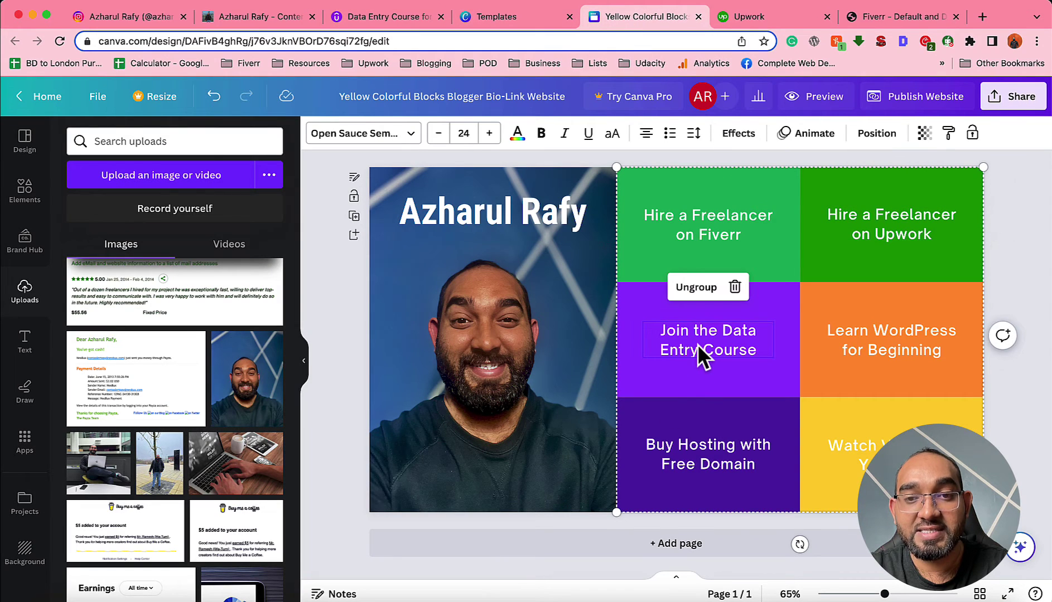
pyautogui.rightClick(697, 345)
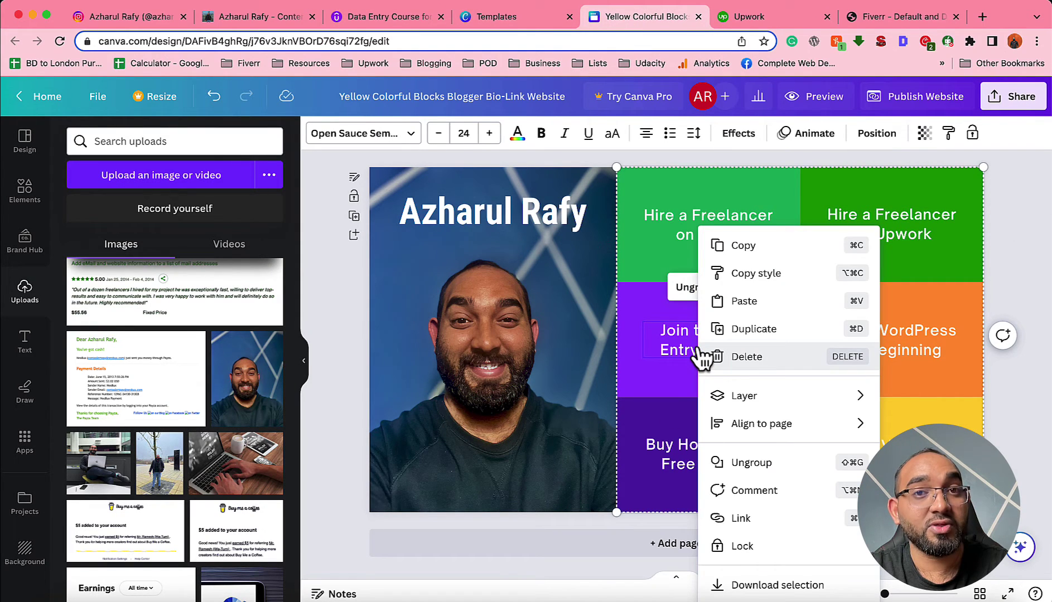
pyautogui.click(759, 520)
pyautogui.press('super+v')
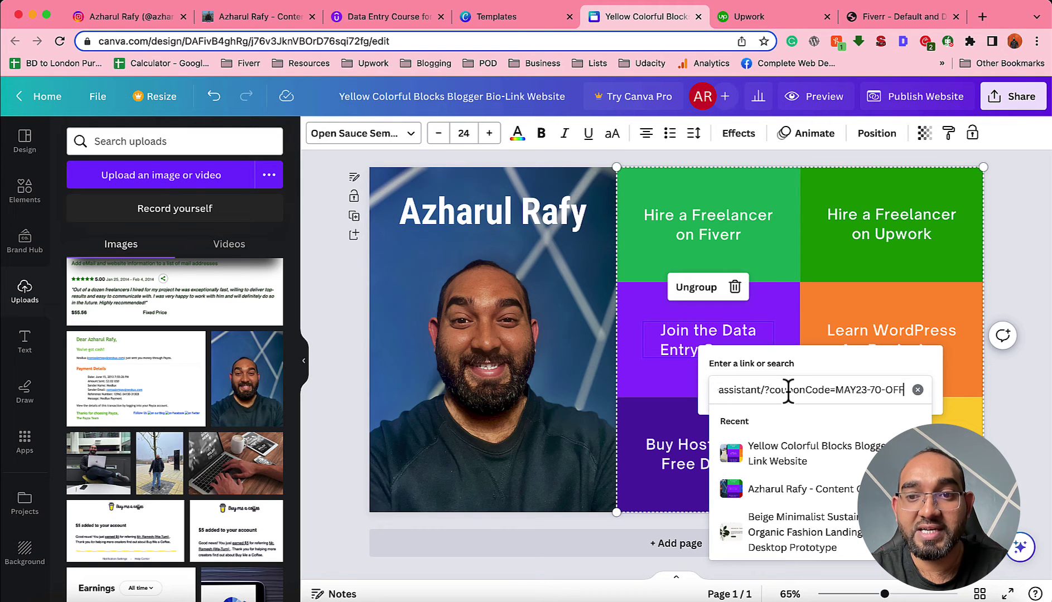
pyautogui.press('Return')
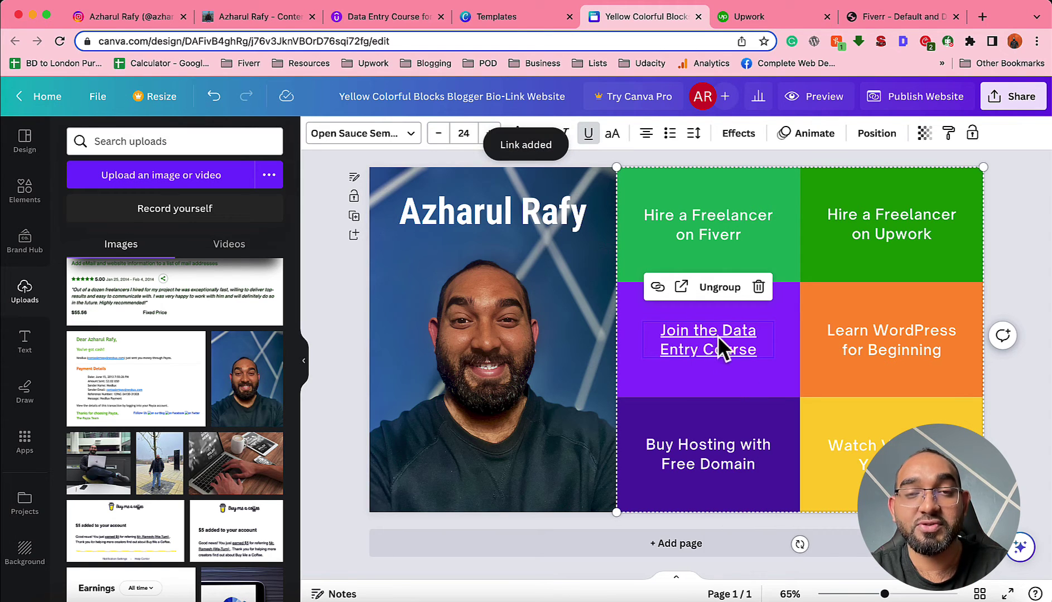
pyautogui.click(589, 135)
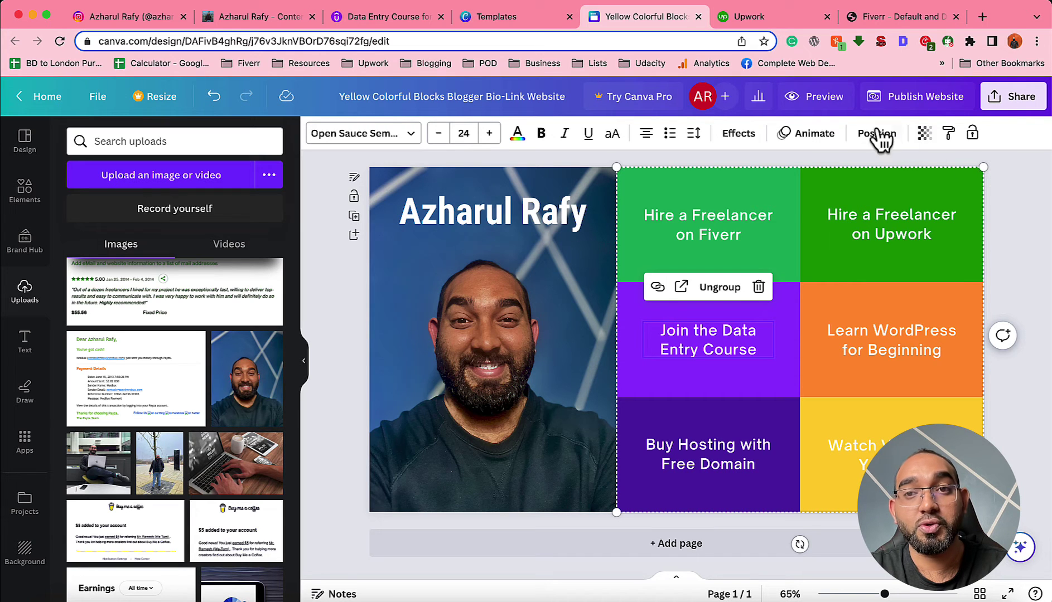
# Step: Preview the website in desktop view, test the "Hire a Freelancer on Fiverr" link and return to the preview
pyautogui.click(826, 98)
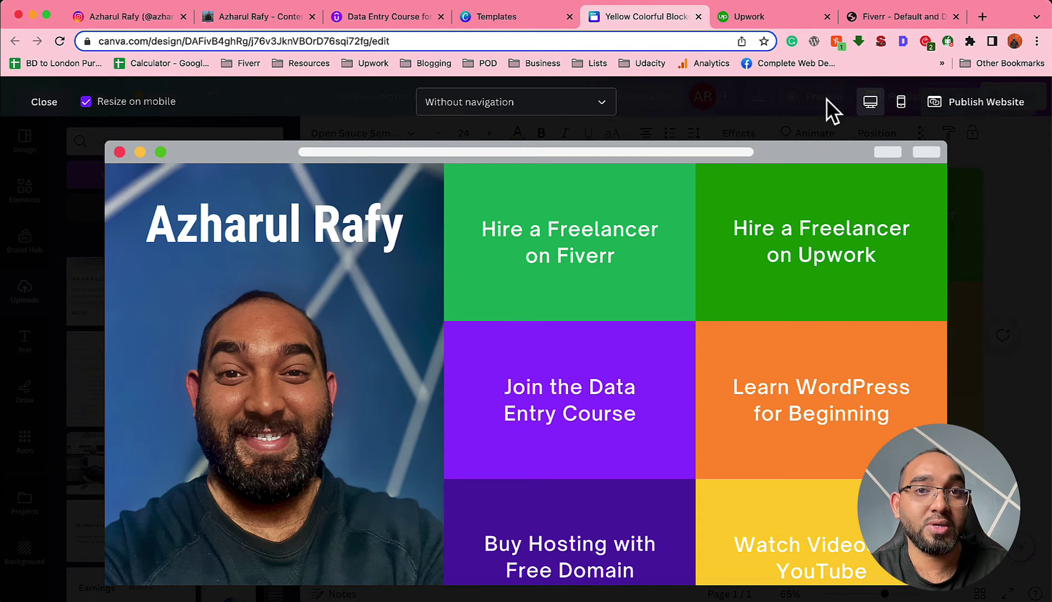
pyautogui.scroll(-1, 540, 403)
pyautogui.scroll(1, 540, 403)
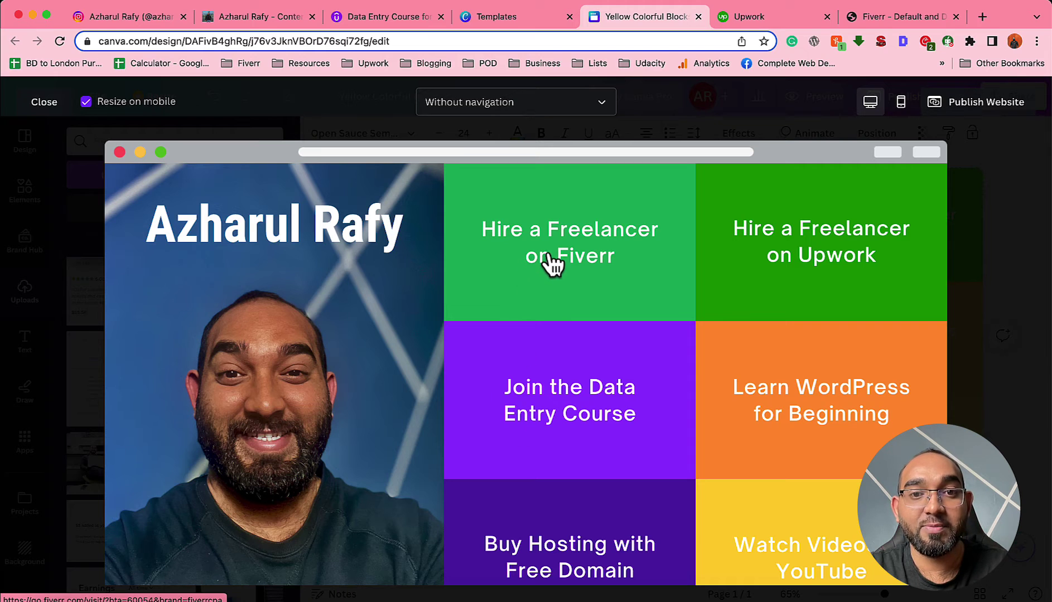
pyautogui.click(555, 269)
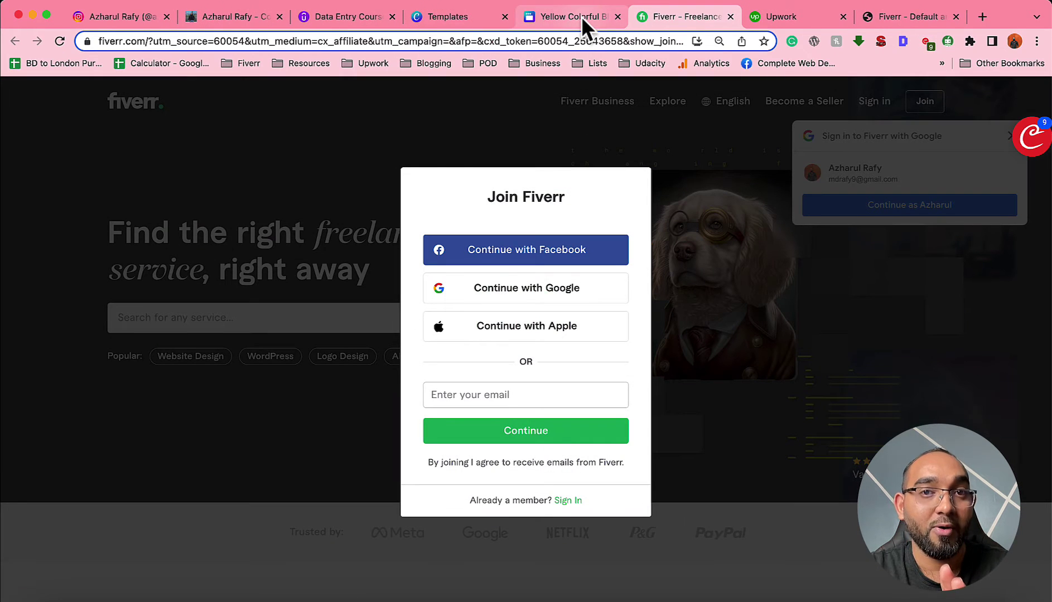
pyautogui.click(582, 16)
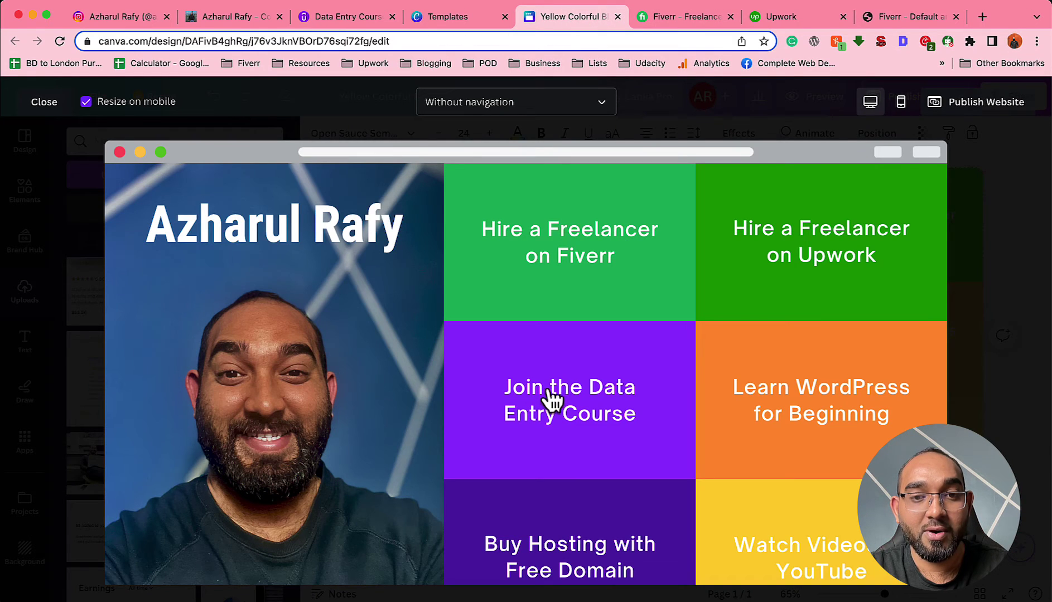
# Step: Test the "Join the Data Entry Course" link in the desktop preview and return to check the remaining tiles
pyautogui.click(552, 391)
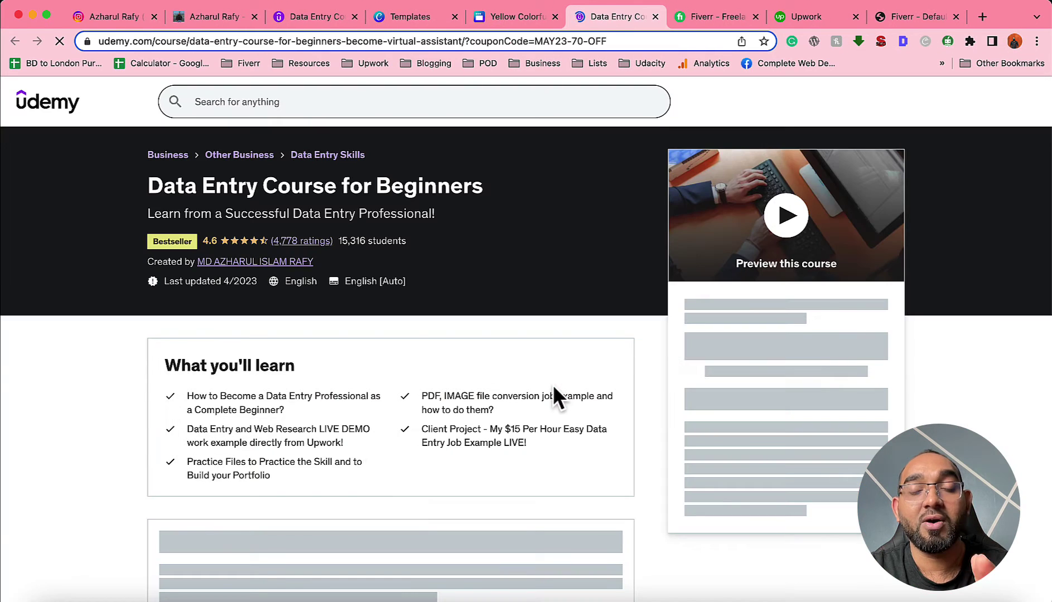
pyautogui.scroll(-1, 481, 300)
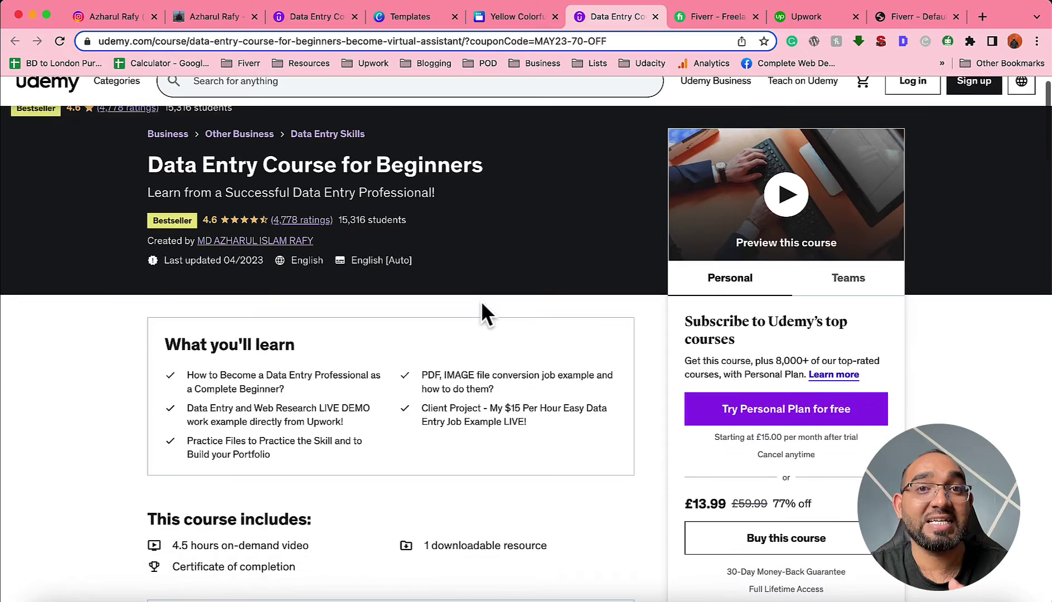
pyautogui.scroll(2, 482, 304)
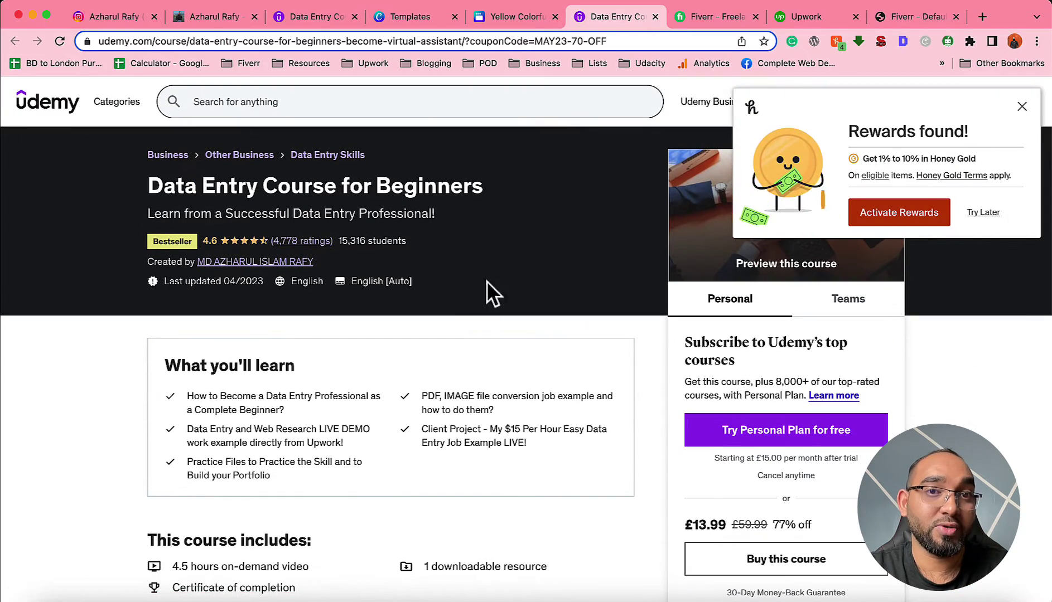
pyautogui.click(517, 18)
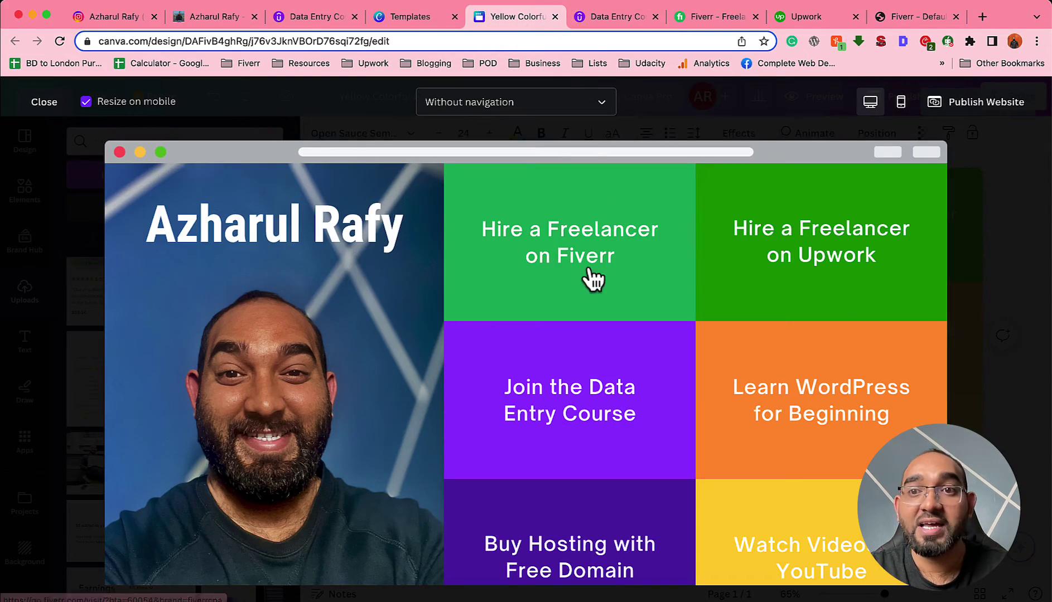
pyautogui.scroll(-1, 753, 382)
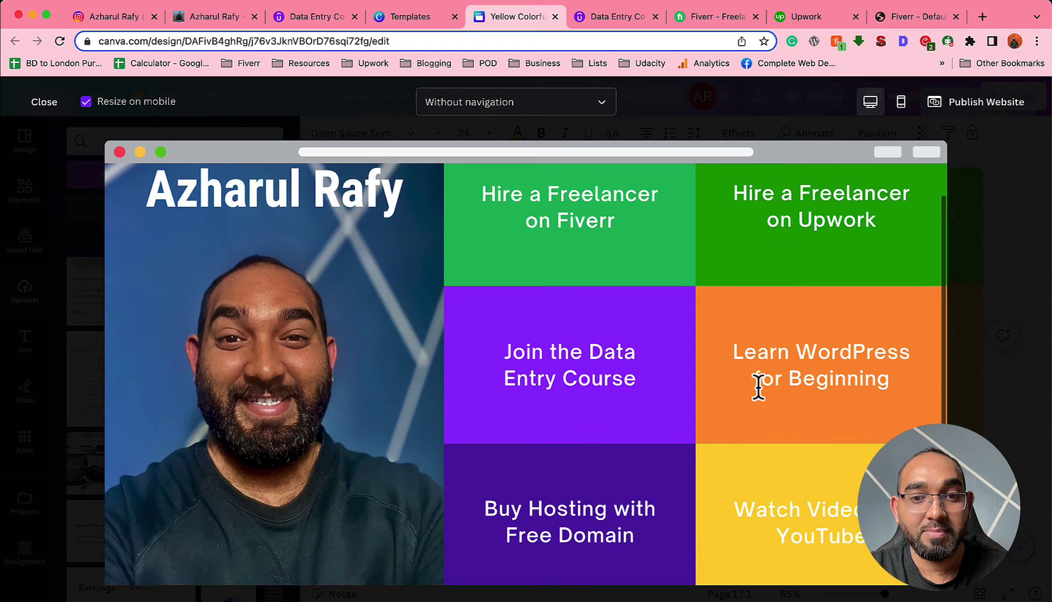
pyautogui.scroll(3, 756, 388)
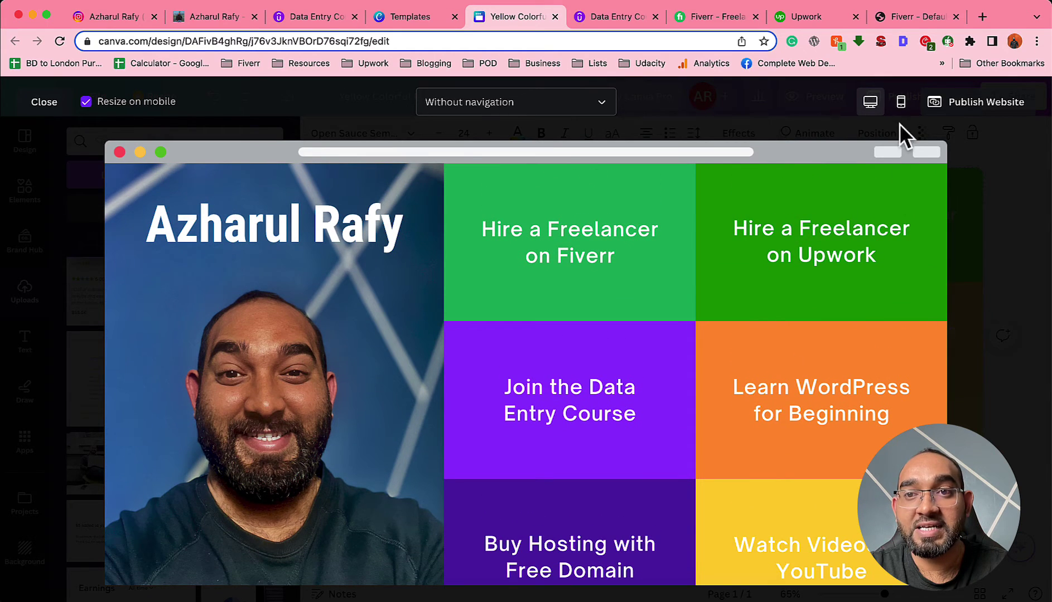
# Step: Switch the website preview to mobile view and examine the stacked layout of the photo and link tiles
pyautogui.click(900, 104)
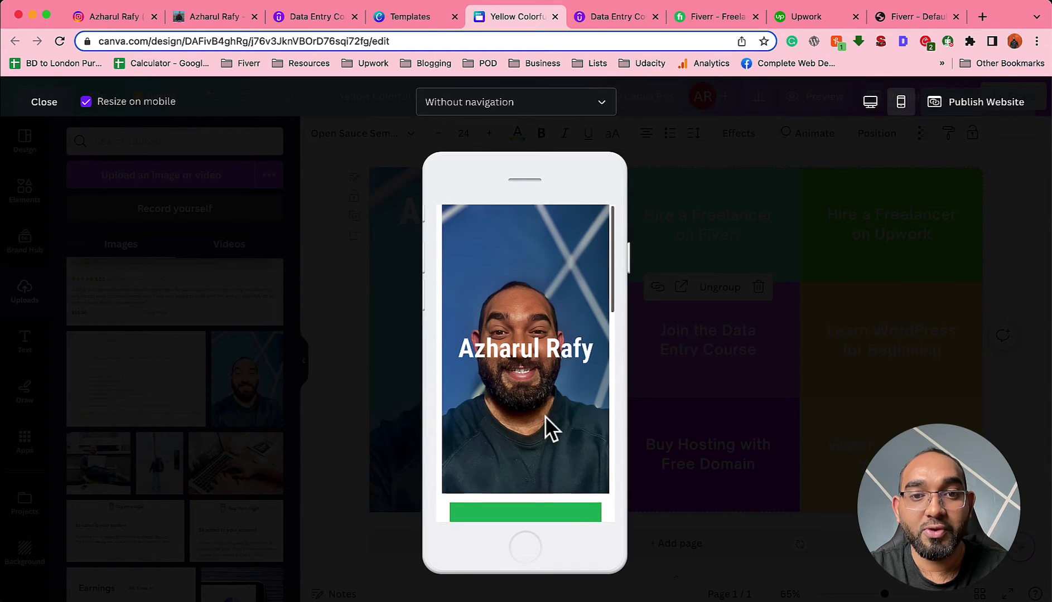
pyautogui.scroll(-7, 545, 416)
pyautogui.scroll(-5, 545, 416)
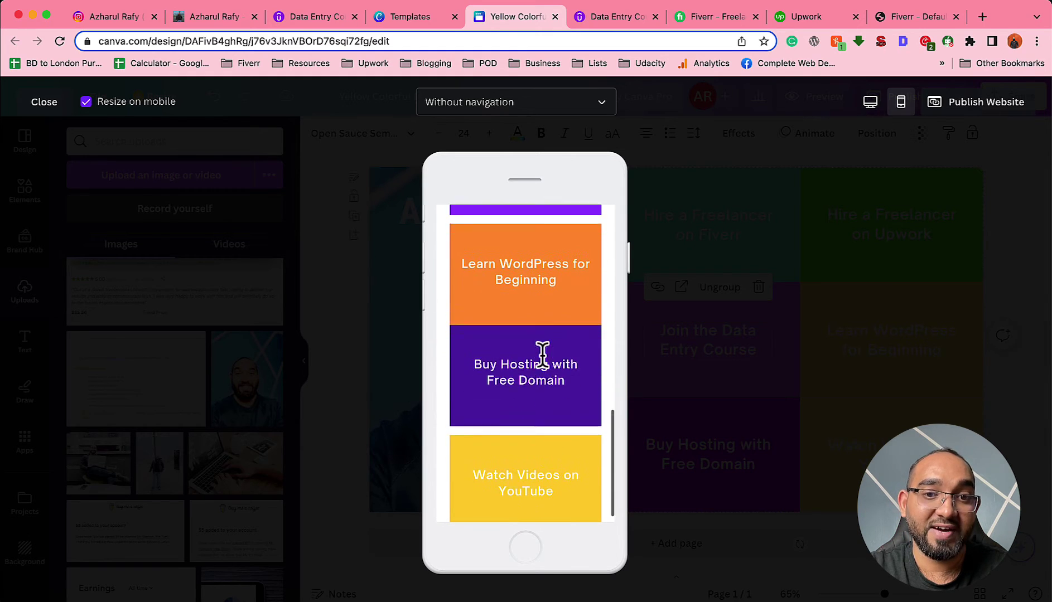
pyautogui.scroll(5, 543, 354)
pyautogui.scroll(1, 523, 294)
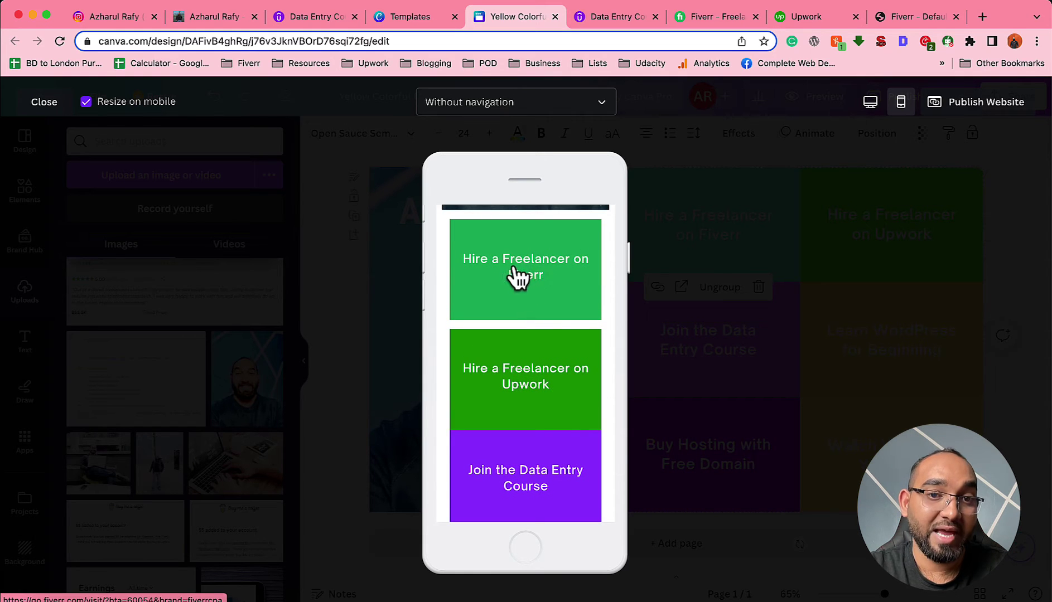
# Step: Test the Fiverr tile's link in the mobile preview, close the opened Fiverr page and leave the preview
pyautogui.click(521, 276)
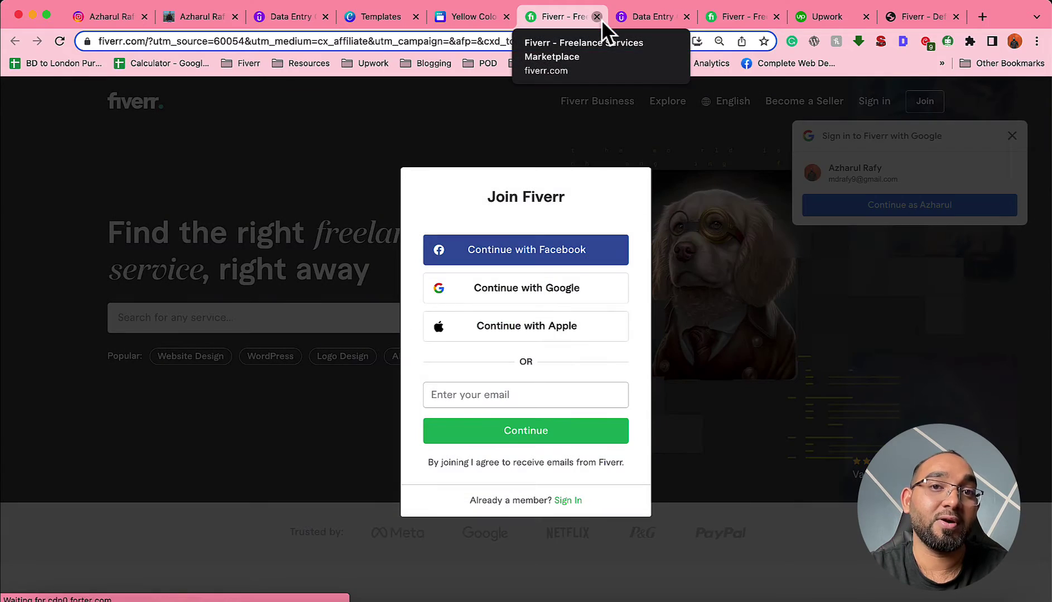
pyautogui.click(597, 17)
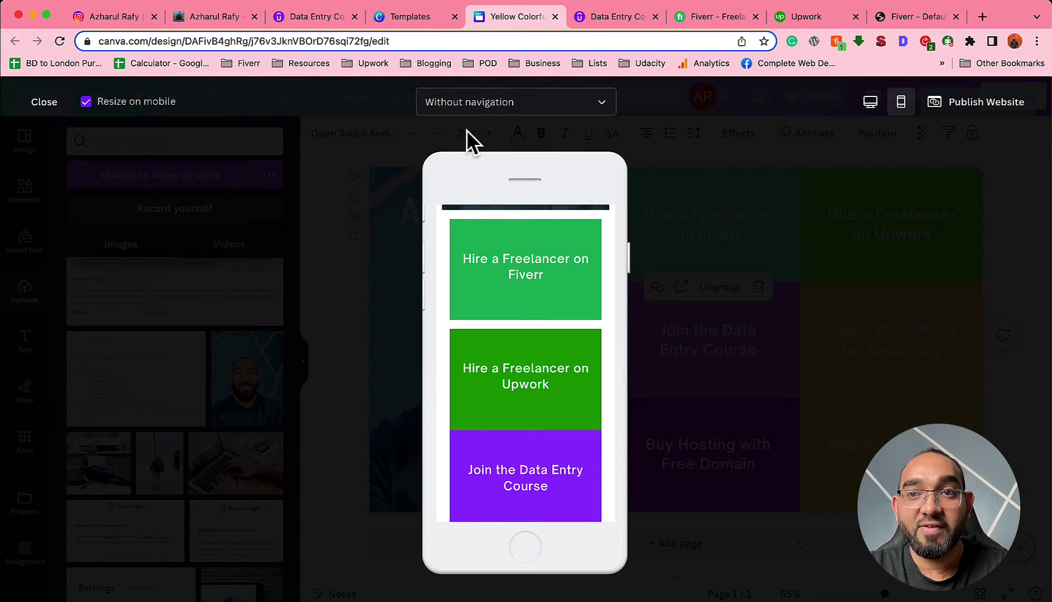
pyautogui.click(43, 104)
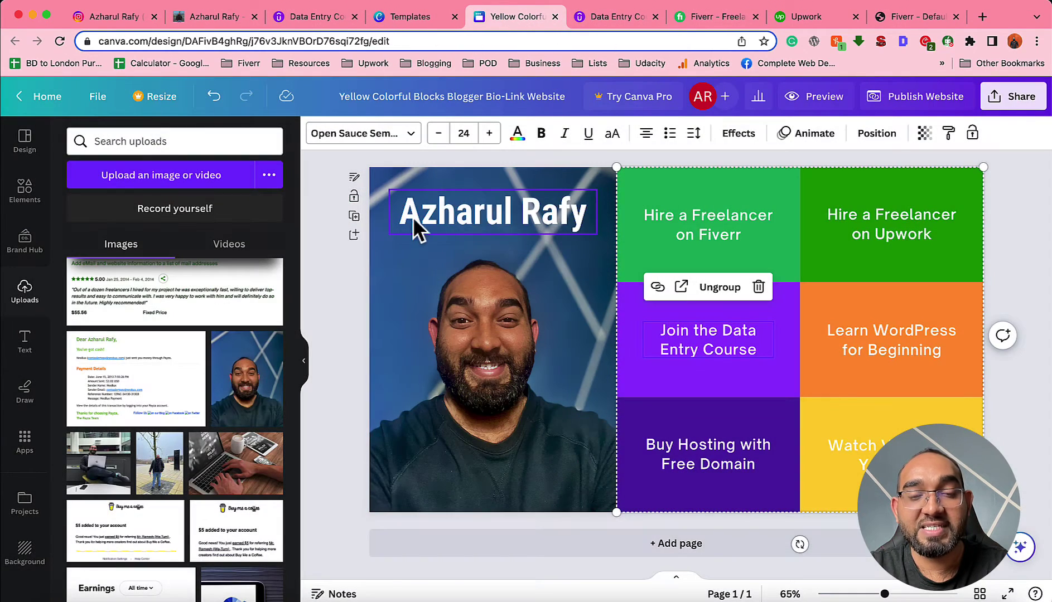
pyautogui.click(349, 404)
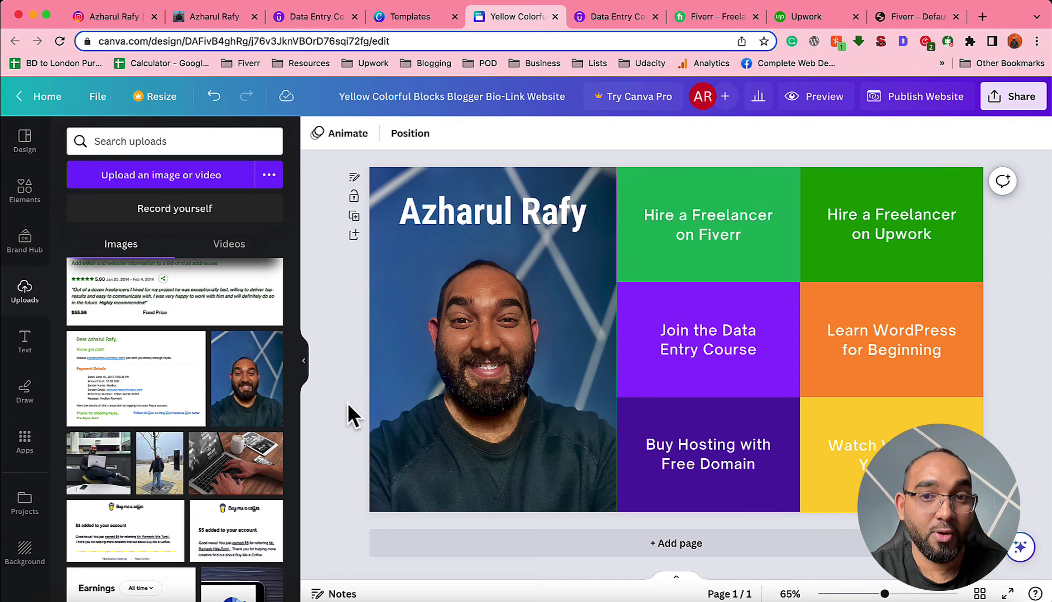
# Step: Start publishing the website to a free Canva domain without navigation and continue to the review settings
pyautogui.click(931, 112)
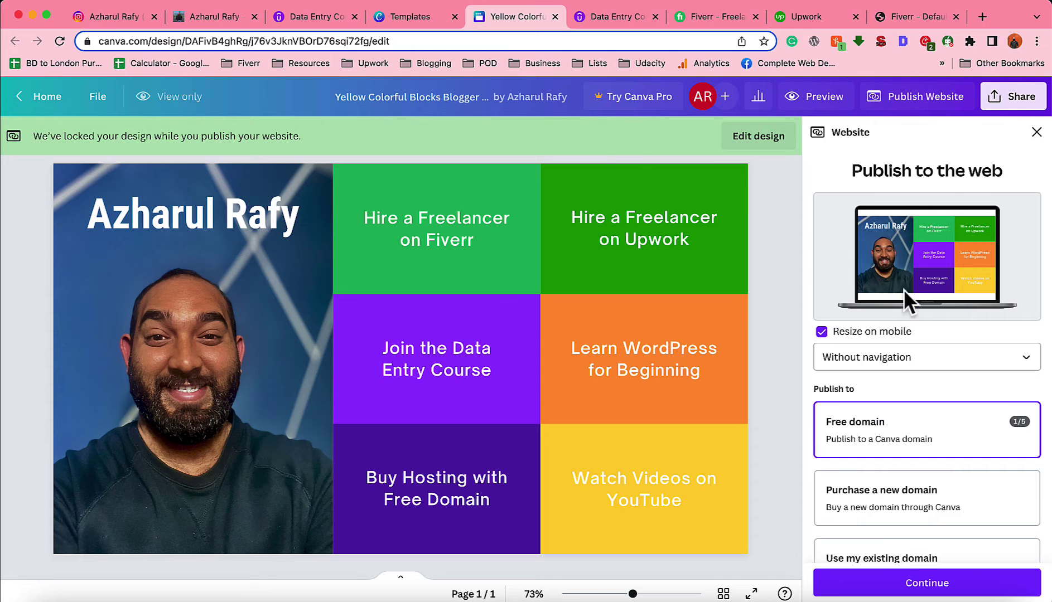
pyautogui.scroll(-1, 891, 321)
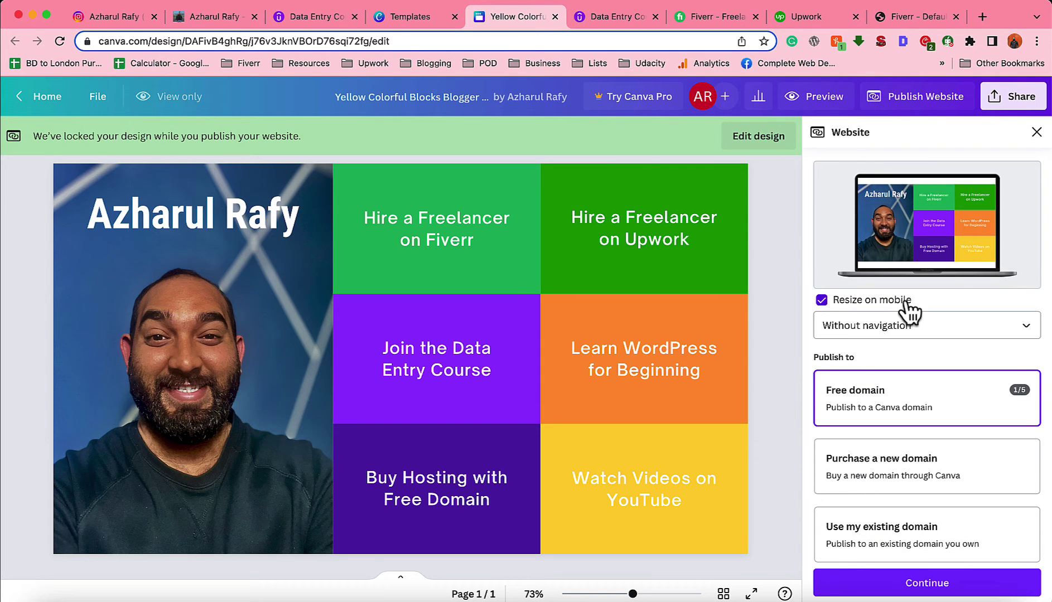
pyautogui.moveTo(915, 306)
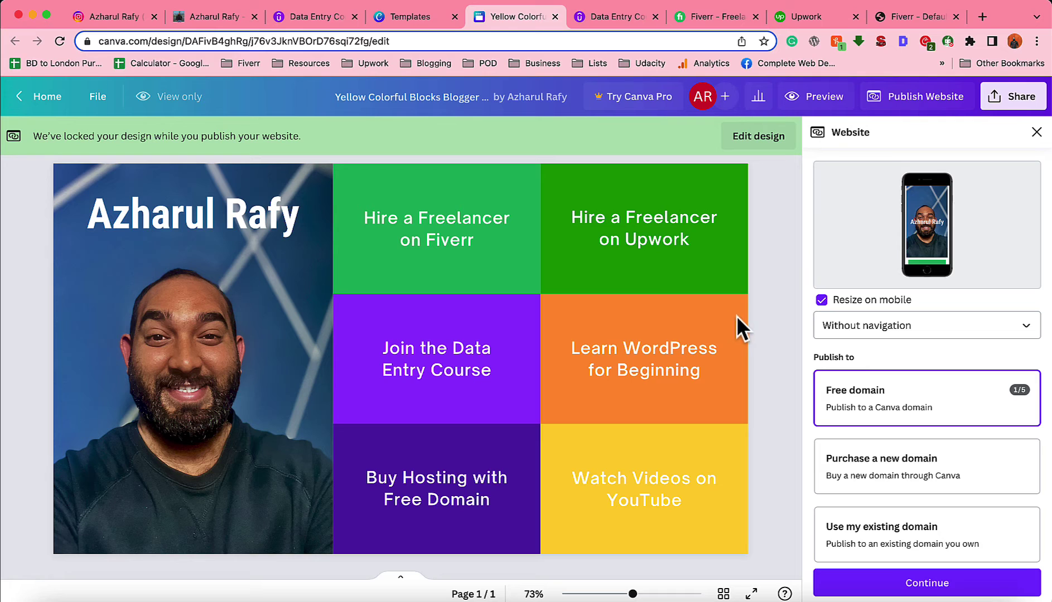
pyautogui.click(870, 328)
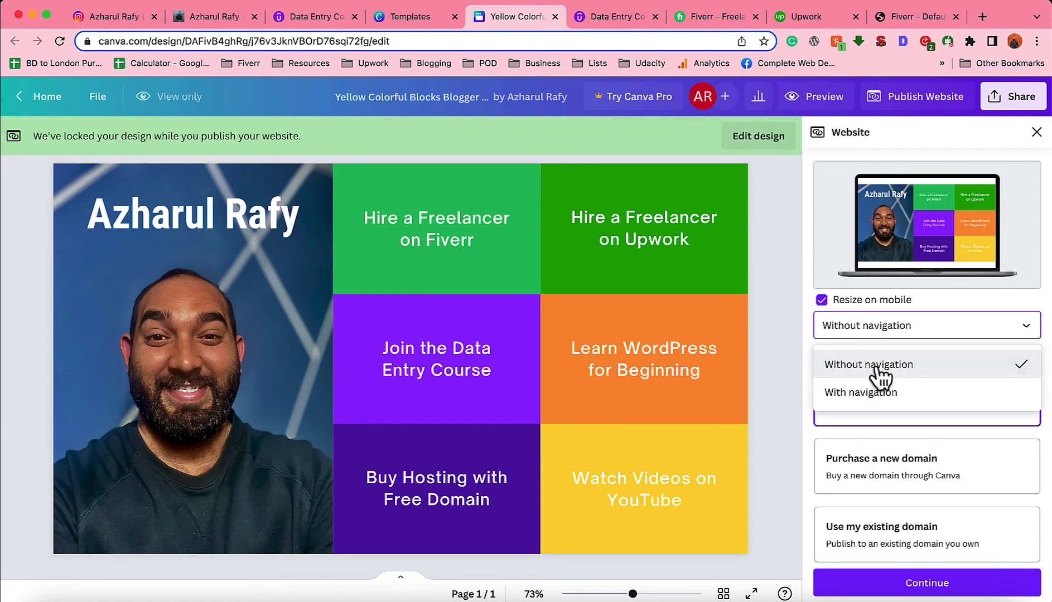
pyautogui.click(876, 365)
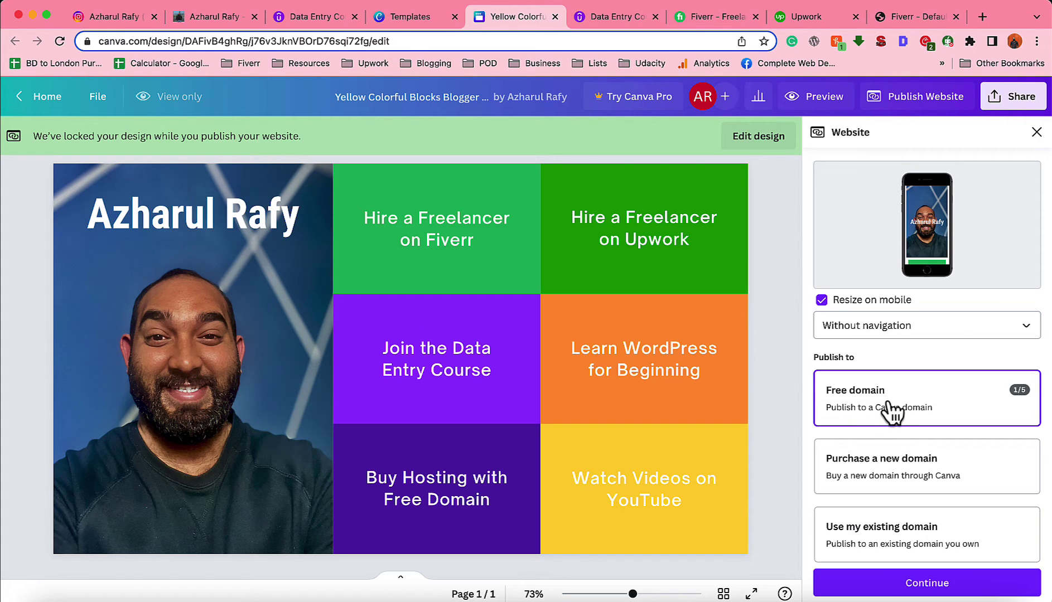
pyautogui.click(940, 594)
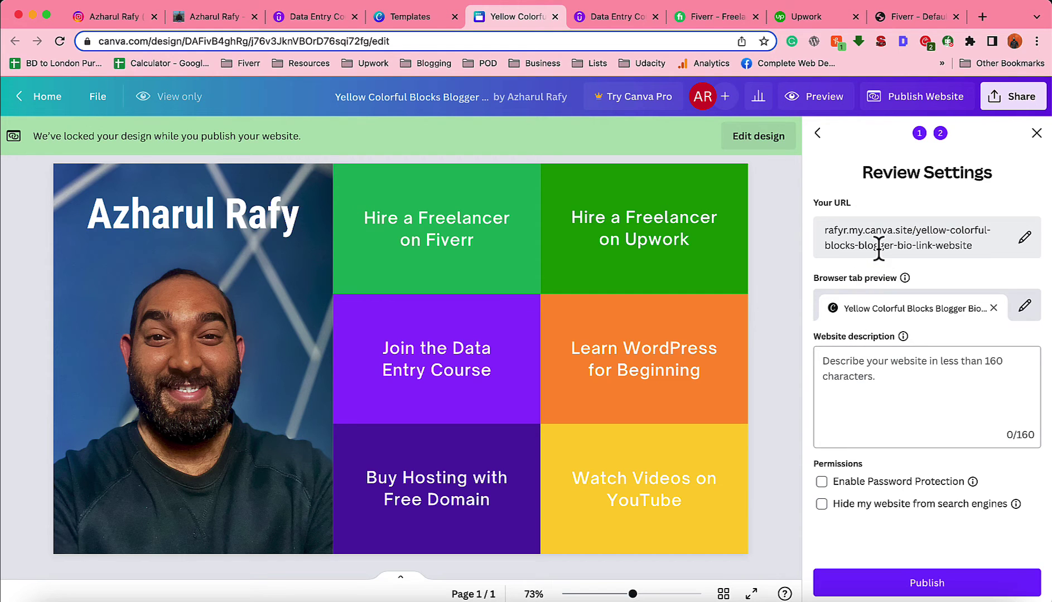
# Step: Set the site's URL ending to "links" and its browser tab title to the creator's full name followed by "- Content Creator"
pyautogui.click(1025, 239)
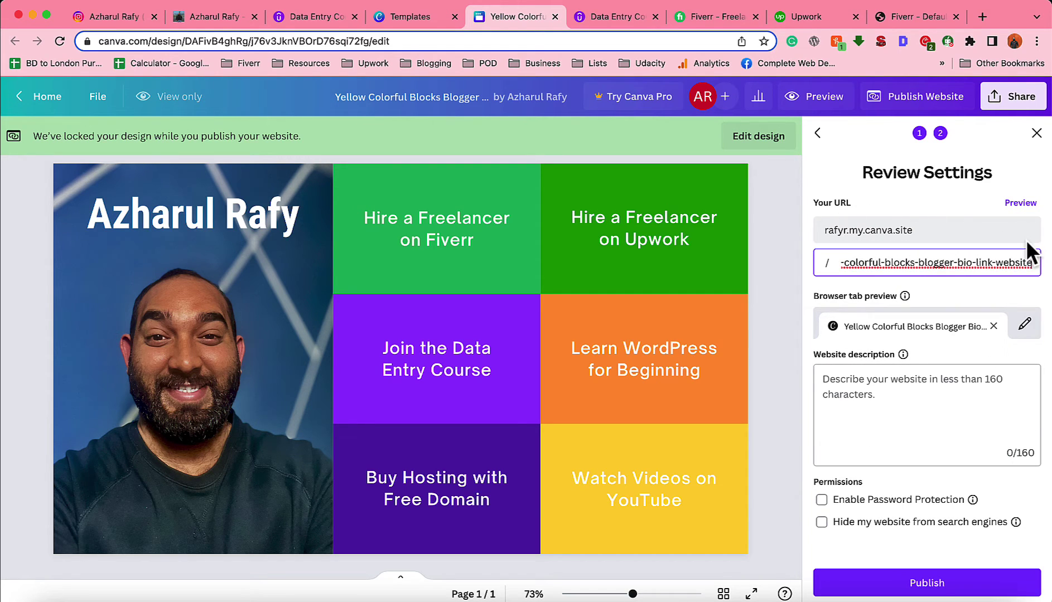
pyautogui.moveTo(850, 267); pyautogui.dragTo(1023, 265)
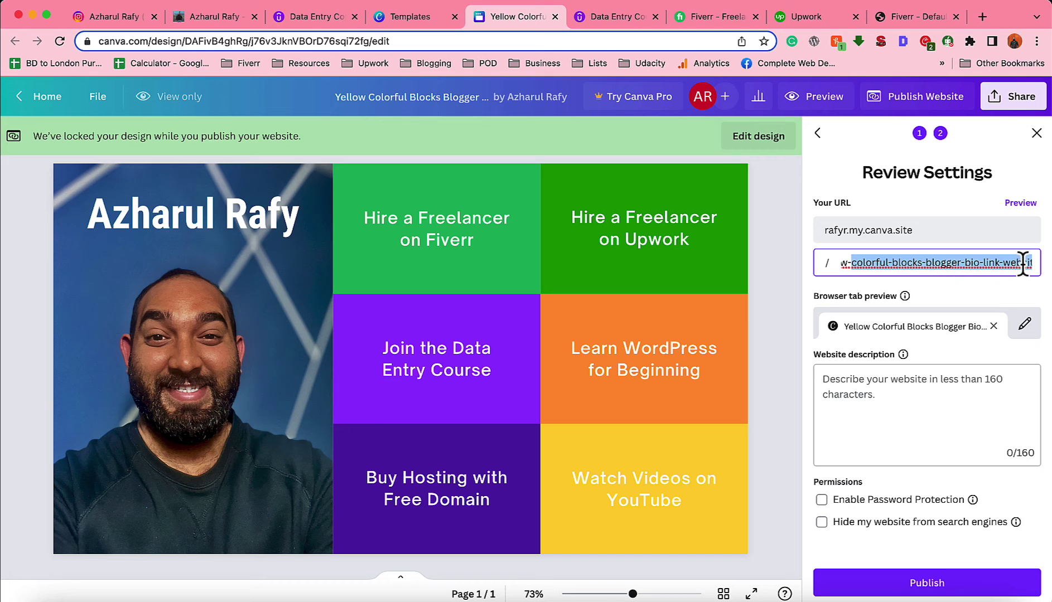
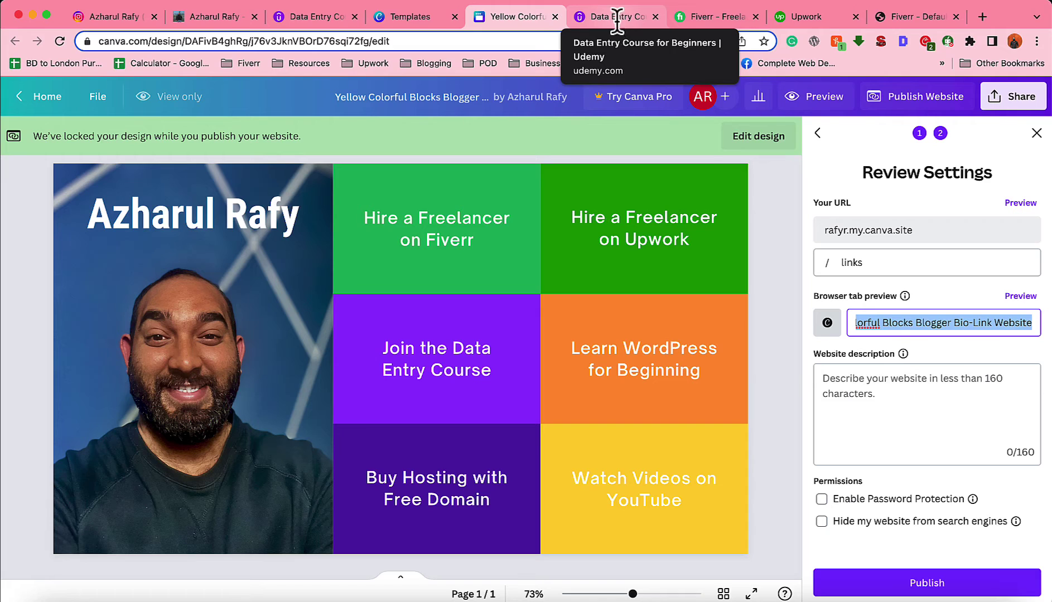
pyautogui.tripleClick(892, 326)
pyautogui.write('A')
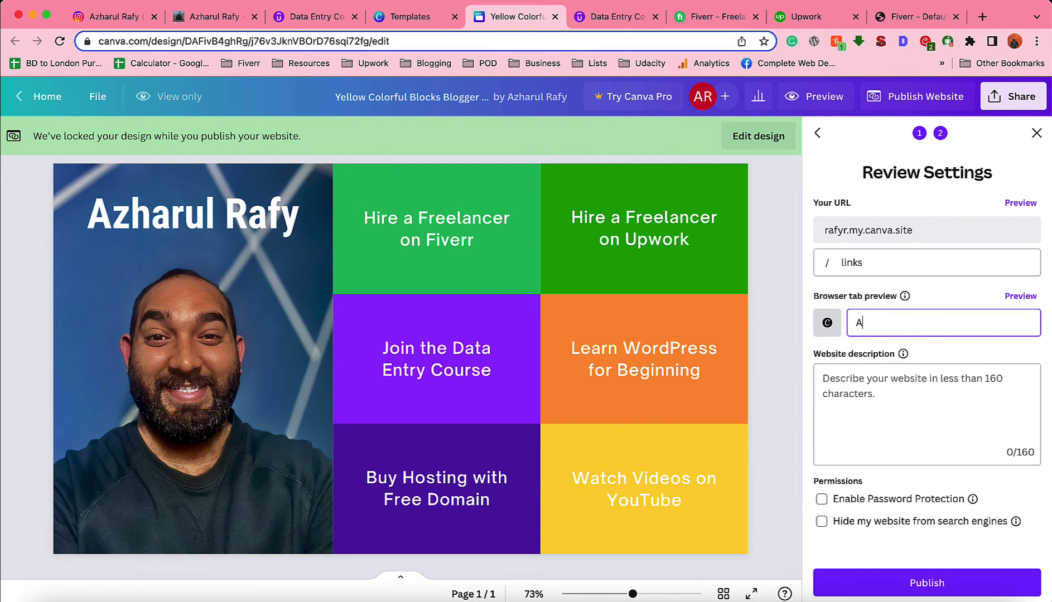
pyautogui.write('zharul Rafy - Content Creator')
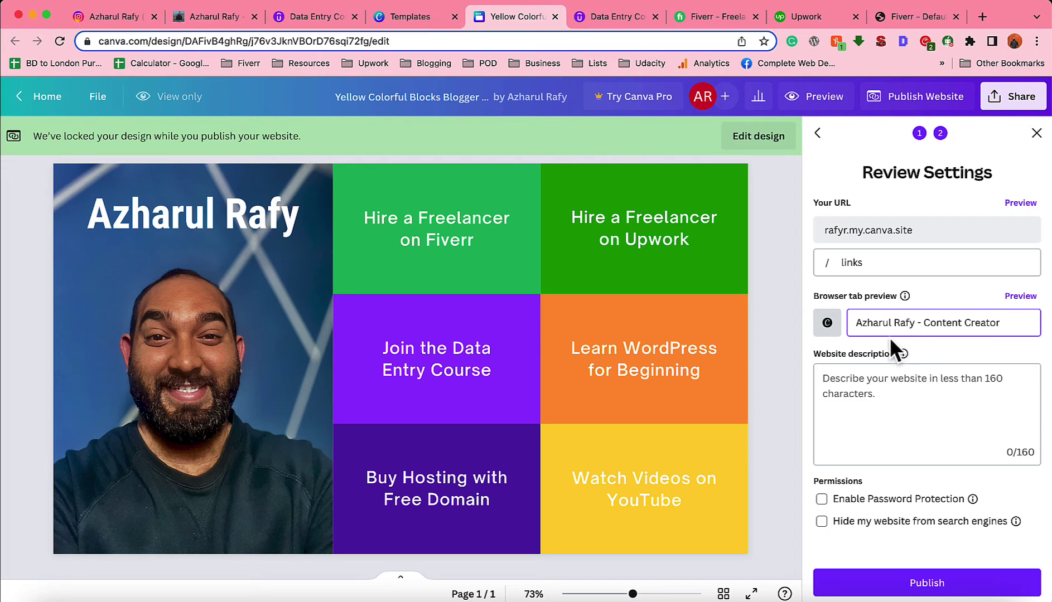
# Step: Upload 16.jpg from Downloads and apply it as the website's favicon
pyautogui.click(837, 330)
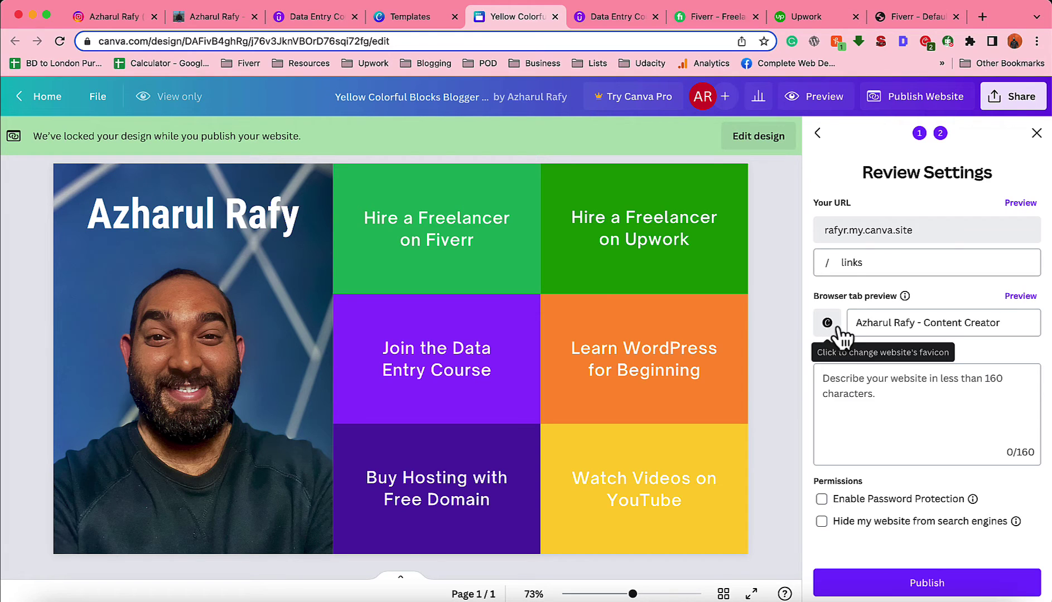
pyautogui.click(828, 329)
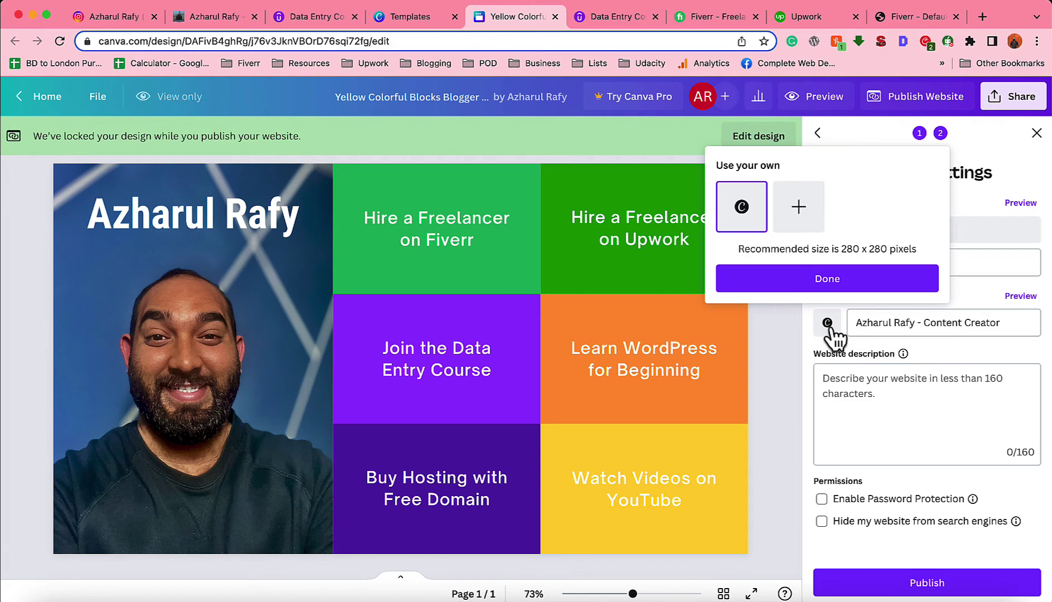
pyautogui.click(799, 207)
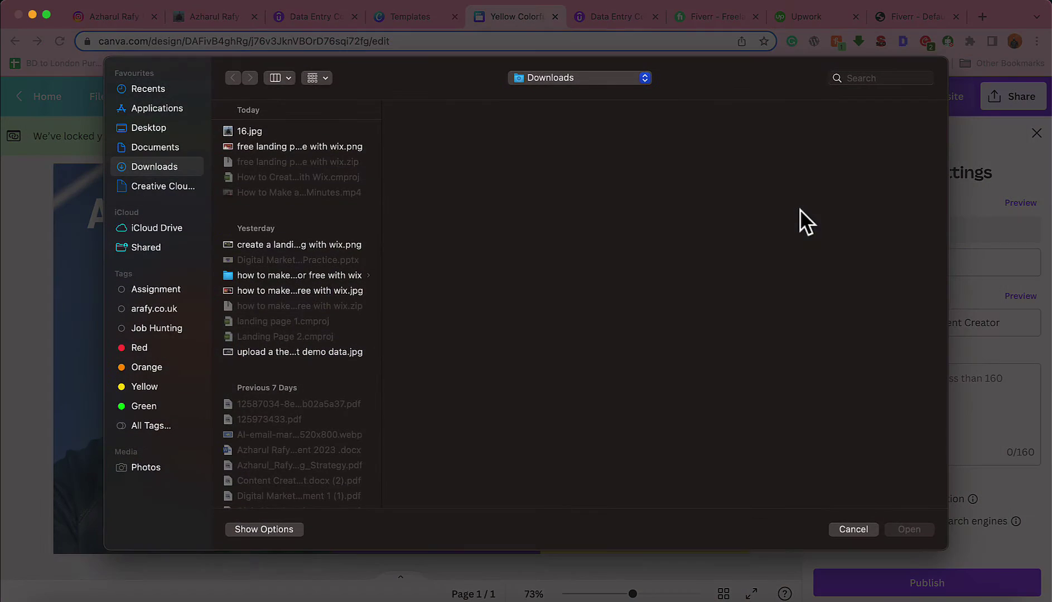
pyautogui.click(281, 134)
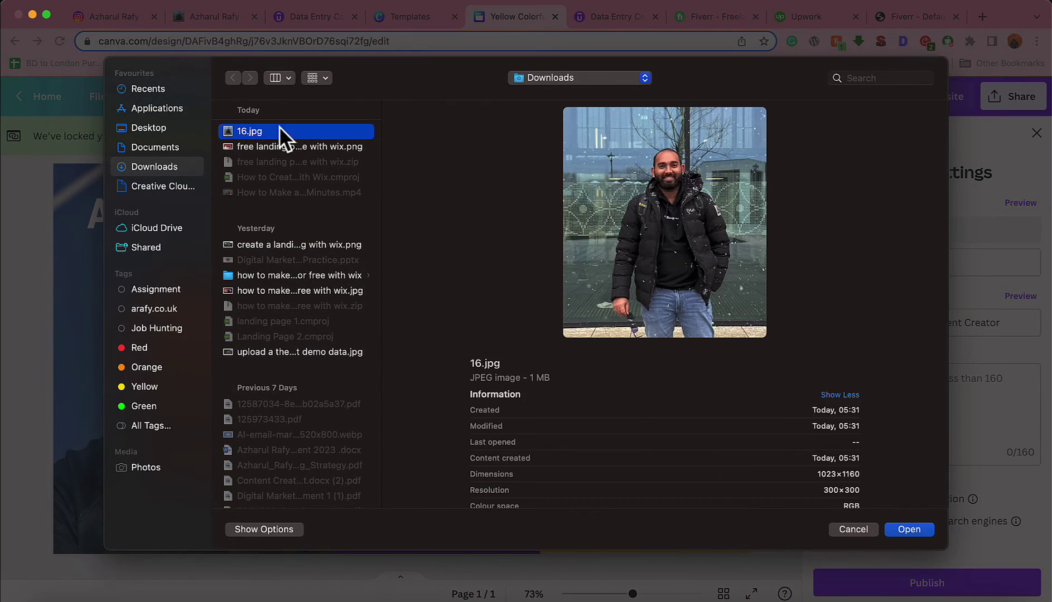
pyautogui.click(911, 529)
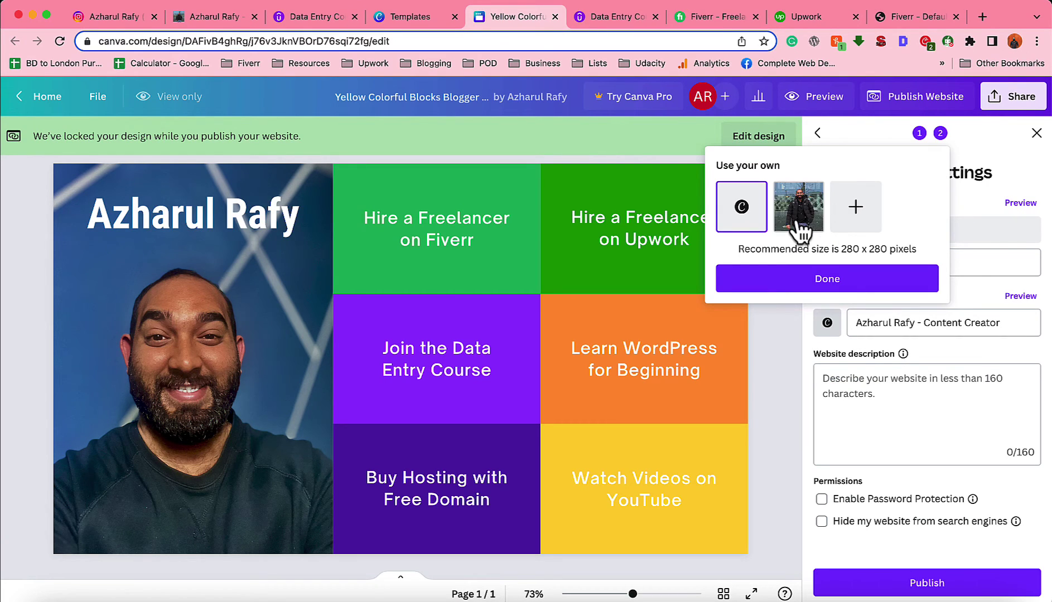
pyautogui.click(855, 284)
# Step: Check the website description field, try the password protection option and switch it off again
pyautogui.moveTo(902, 353)
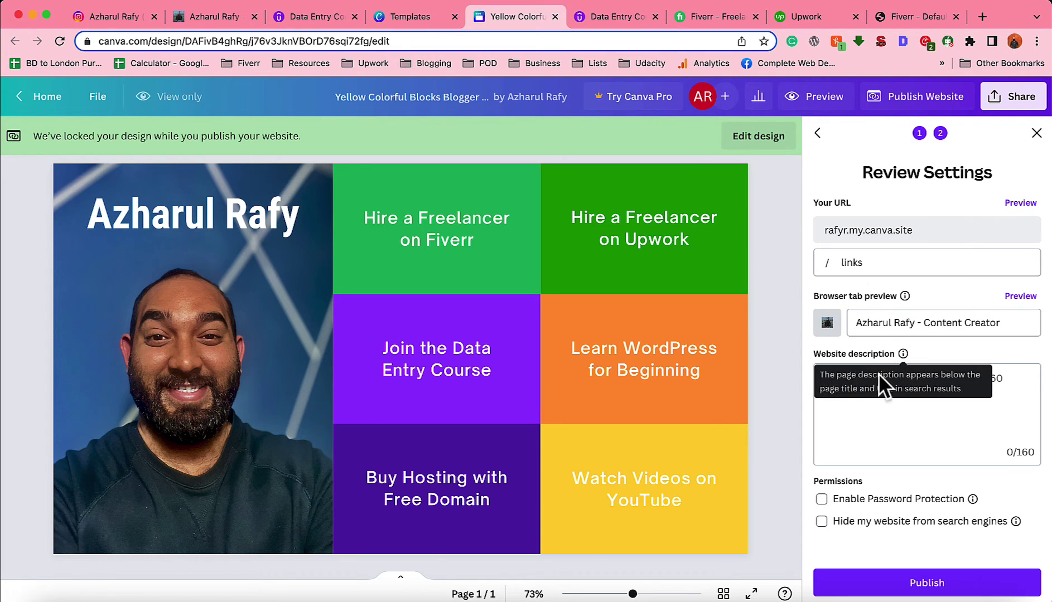
pyautogui.click(870, 404)
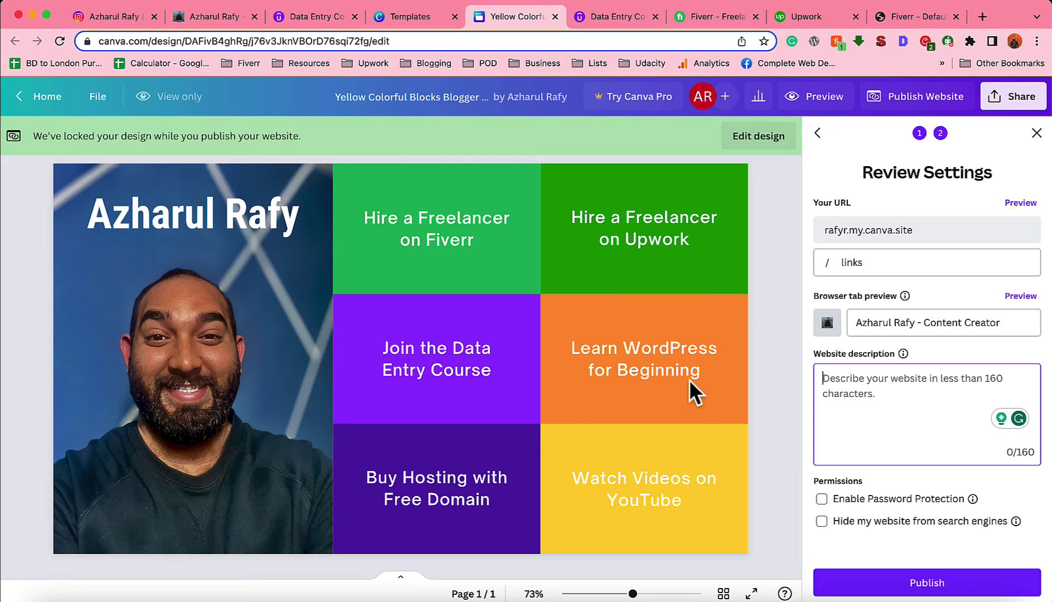
pyautogui.click(821, 499)
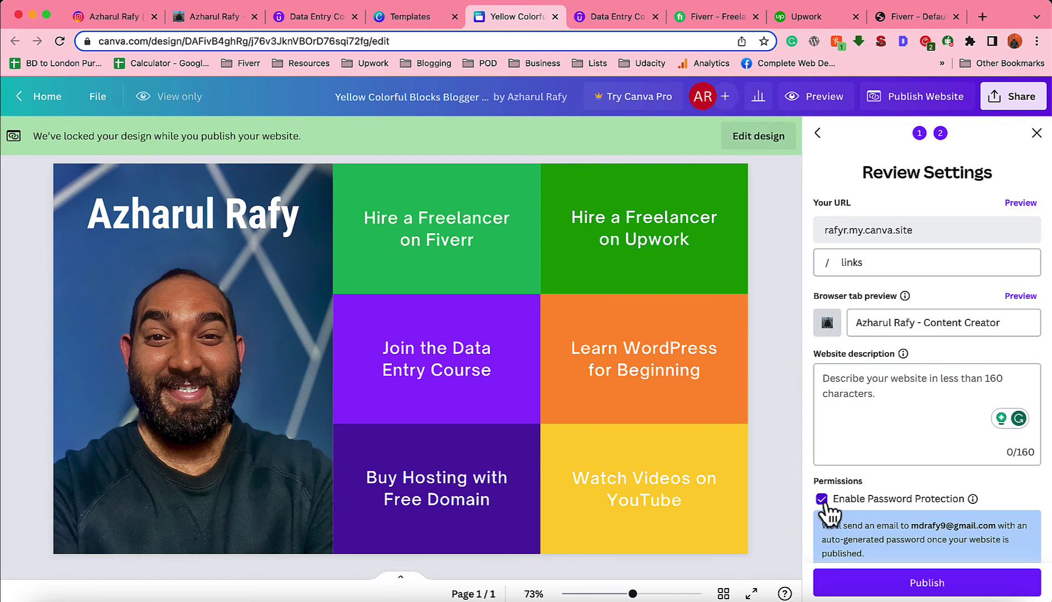
pyautogui.click(822, 501)
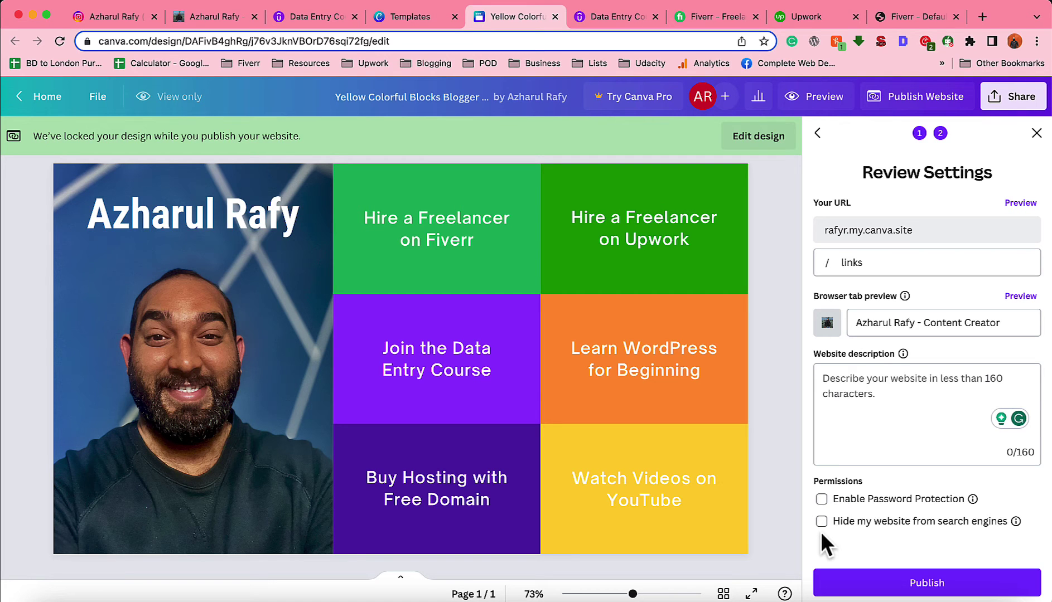
# Step: Publish the website, copying its live address and opening the live page
pyautogui.click(913, 583)
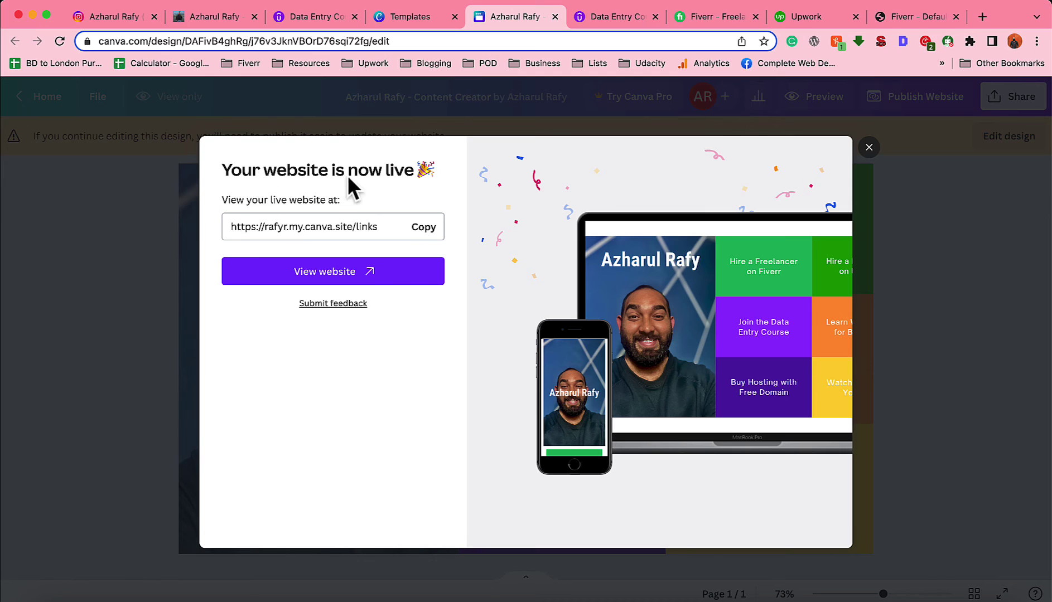
pyautogui.click(420, 228)
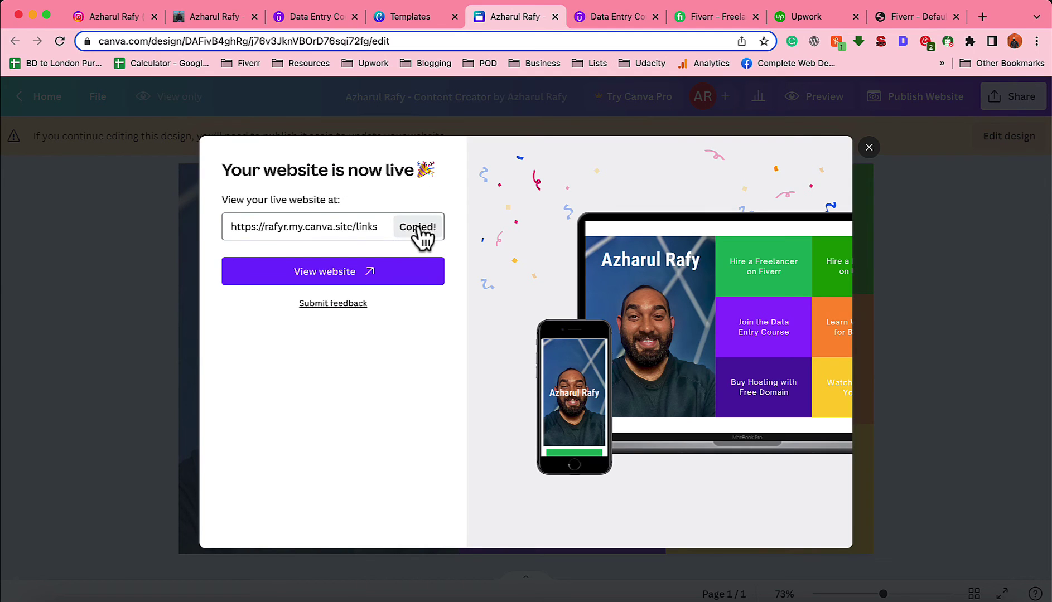
pyautogui.click(324, 278)
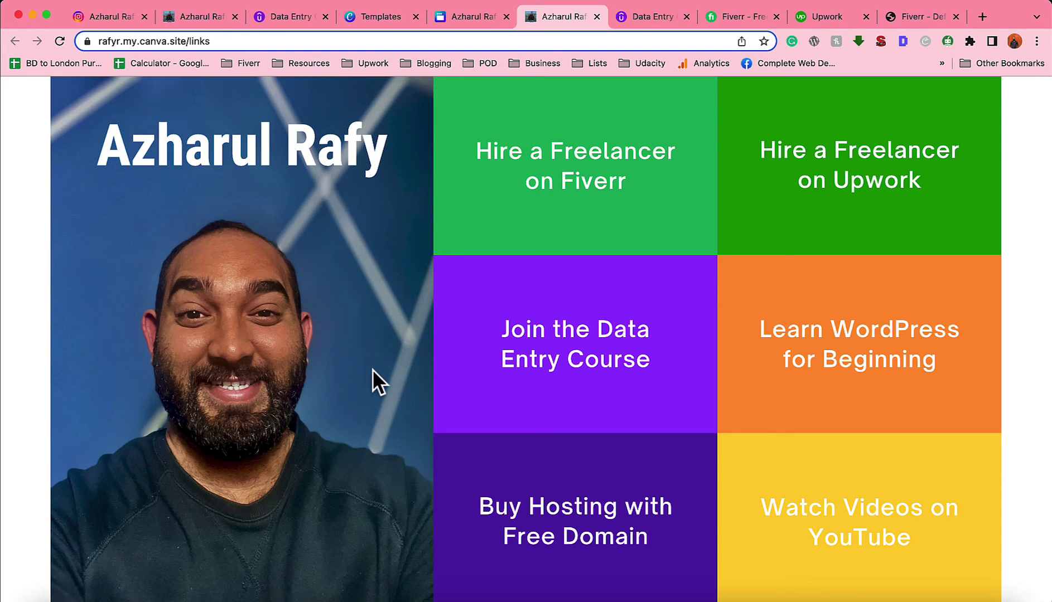
# Step: Load the copied site address in an incognito window and look over the whole page
pyautogui.click(1036, 41)
pyautogui.click(939, 106)
pyautogui.press('super+v')
pyautogui.press('Return')
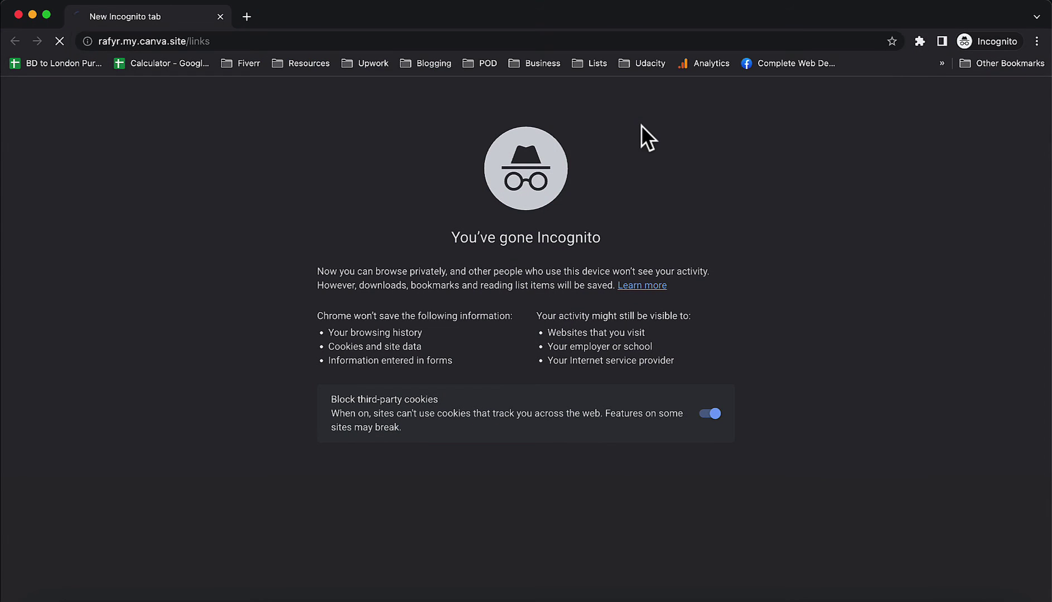
pyautogui.scroll(-2, 372, 350)
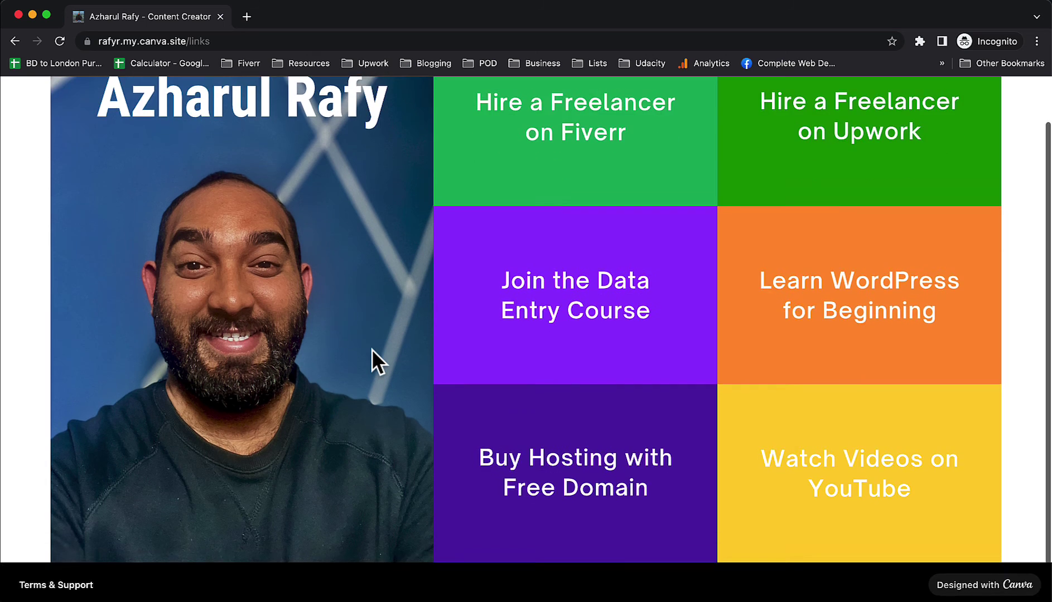
pyautogui.scroll(3, 372, 349)
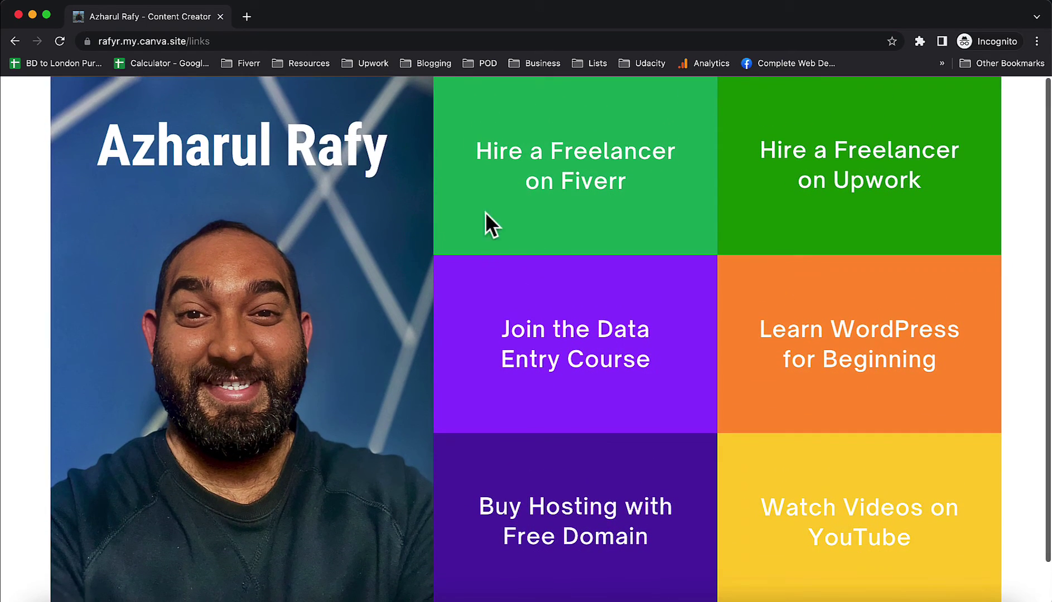
# Step: Test the Fiverr tile's link on the live site and close the incognito session
pyautogui.click(551, 166)
pyautogui.click(386, 16)
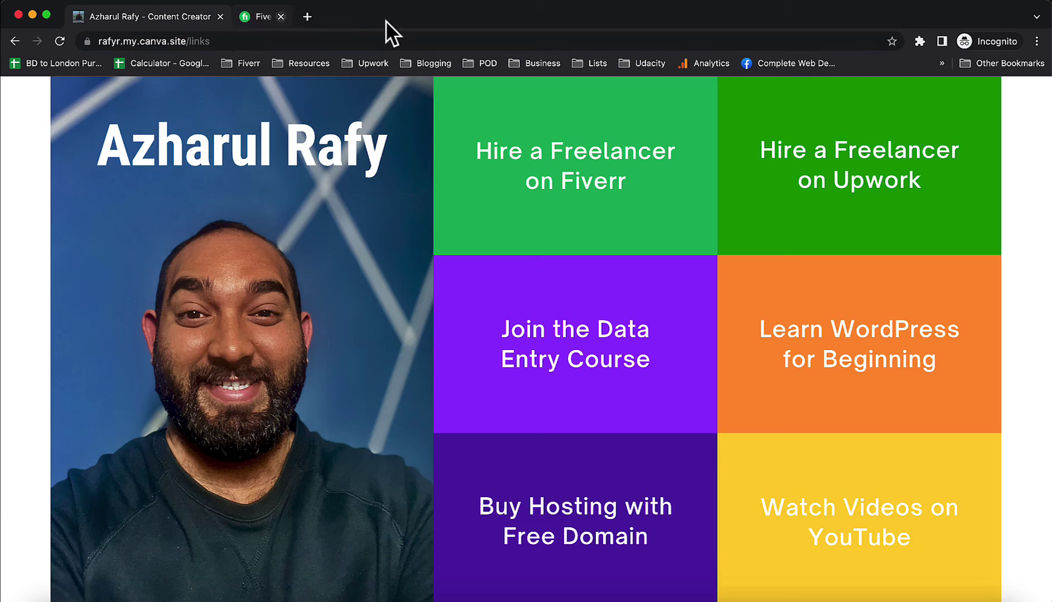
pyautogui.click(221, 17)
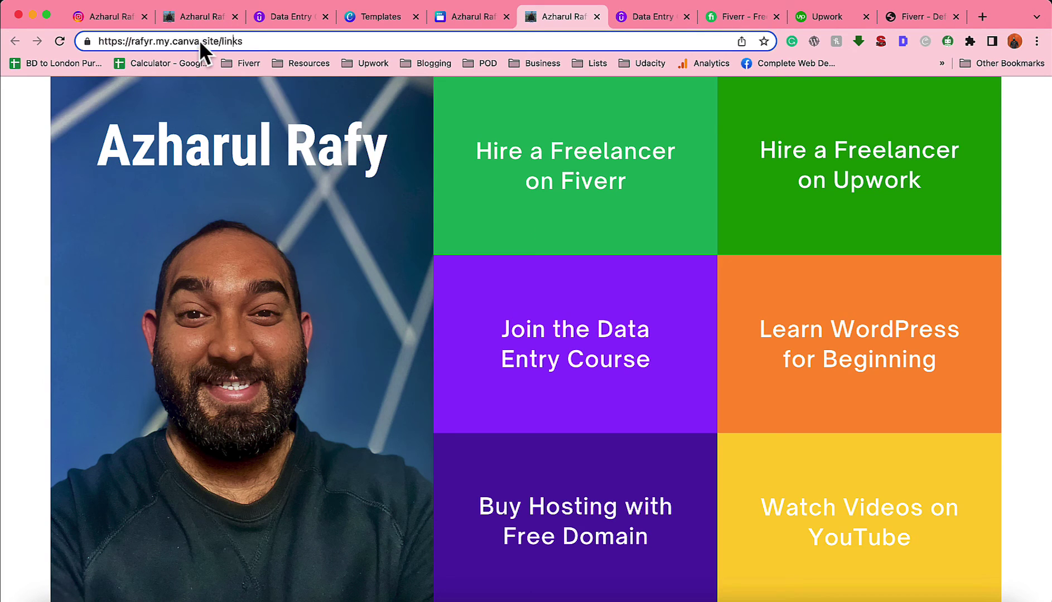
# Step: View the short link in the Instagram profile's bio and open Bitly's link management page in the Udemy course tab
pyautogui.click(140, 43)
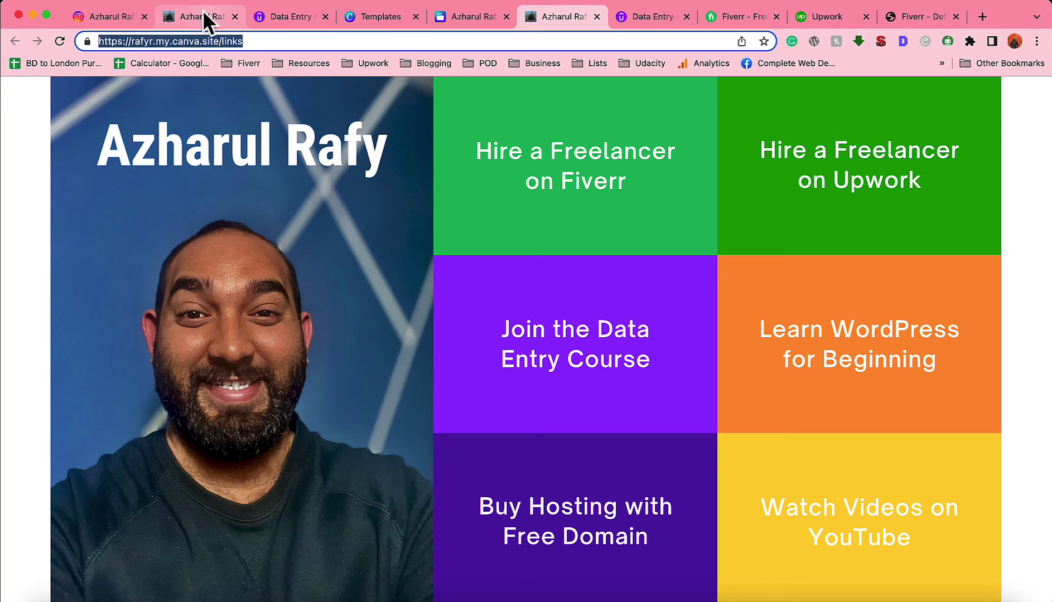
pyautogui.click(135, 20)
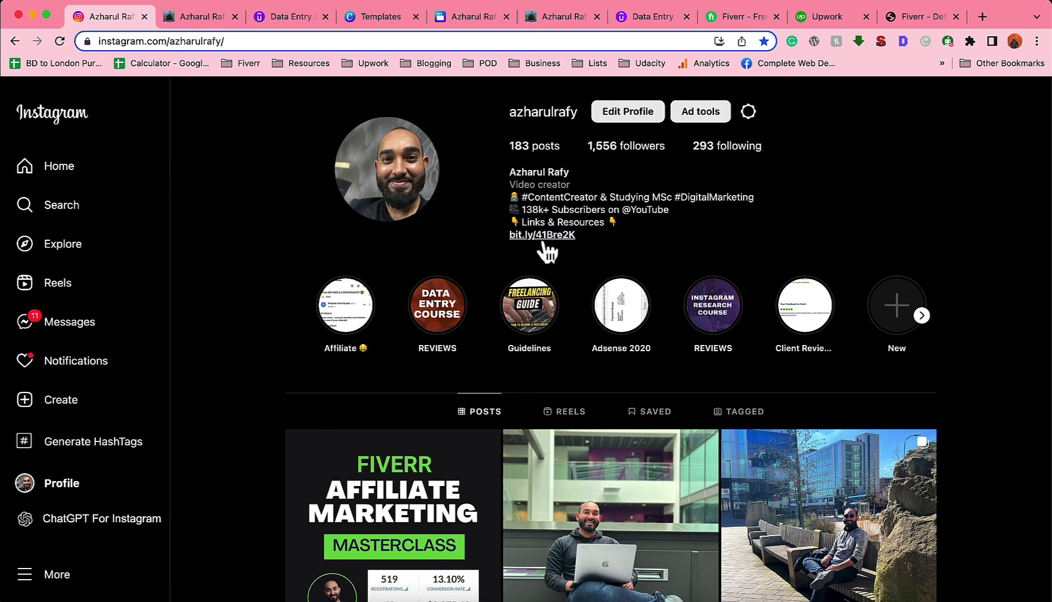
pyautogui.click(631, 24)
pyautogui.click(634, 45)
pyautogui.write('bit')
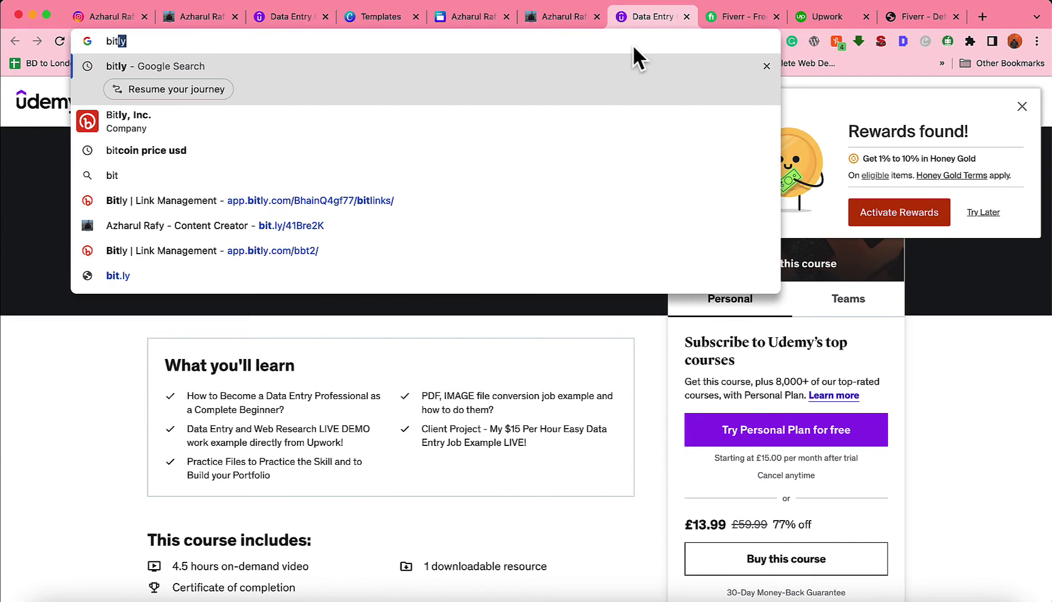
pyautogui.click(266, 200)
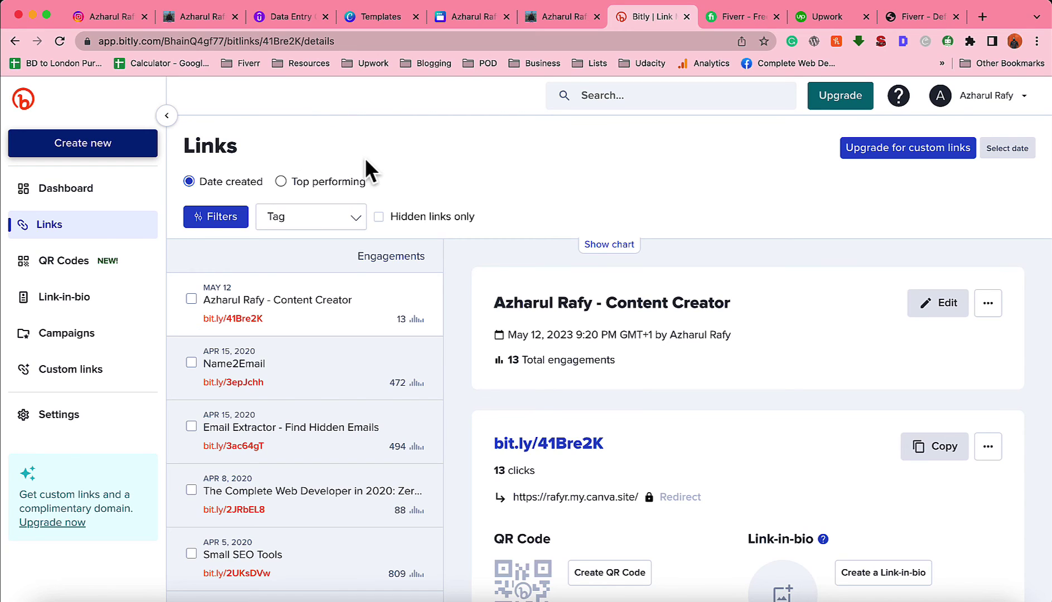
# Step: Create a Bitly short link from the copied site address and select the new link for reuse
pyautogui.click(129, 146)
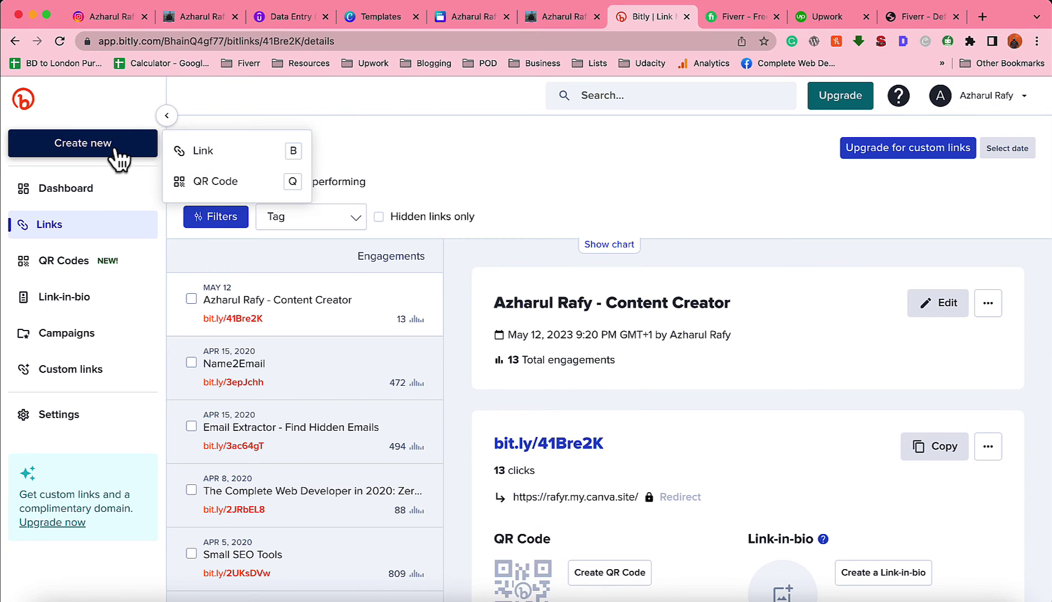
pyautogui.click(201, 153)
pyautogui.press('super+v')
pyautogui.click(355, 325)
pyautogui.click(1018, 587)
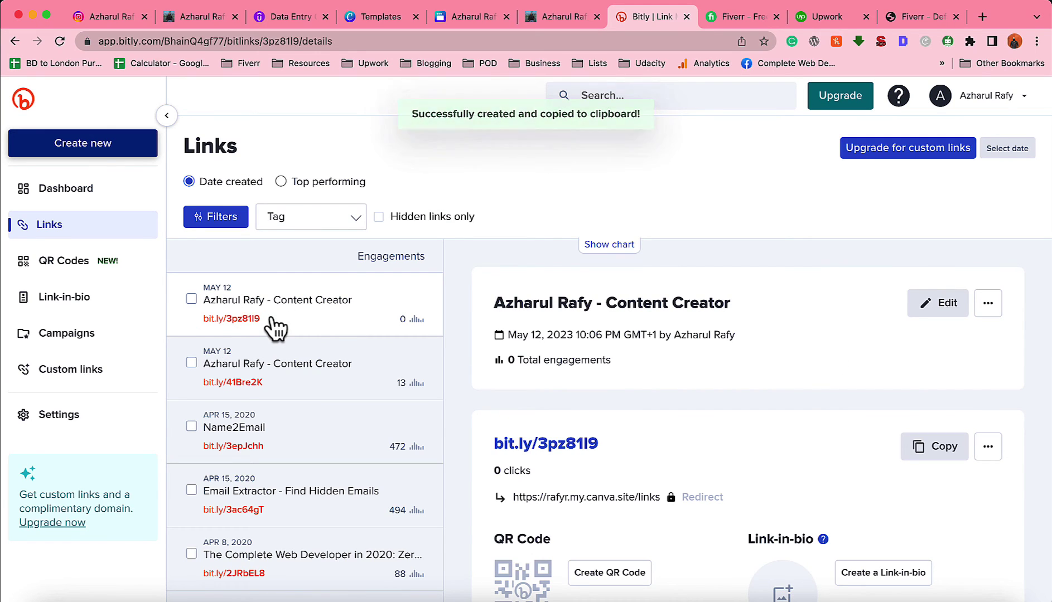
pyautogui.moveTo(259, 320); pyautogui.dragTo(209, 329)
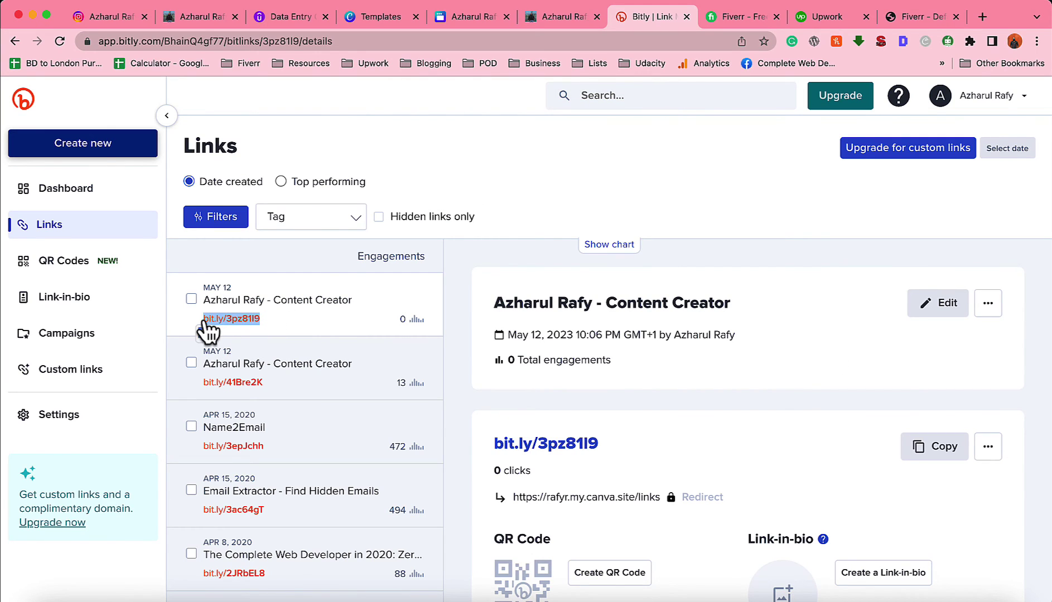
# Step: Open Twitter in a new tab, skip turning on notifications and go to the account's own profile
pyautogui.click(829, 16)
pyautogui.click(915, 16)
pyautogui.click(982, 15)
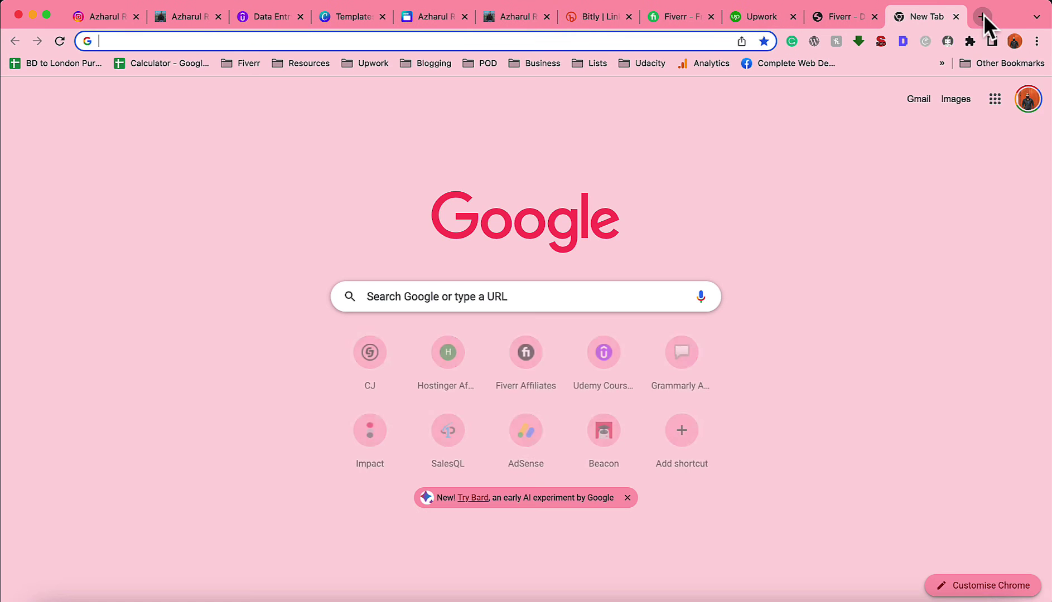
pyautogui.write('twi')
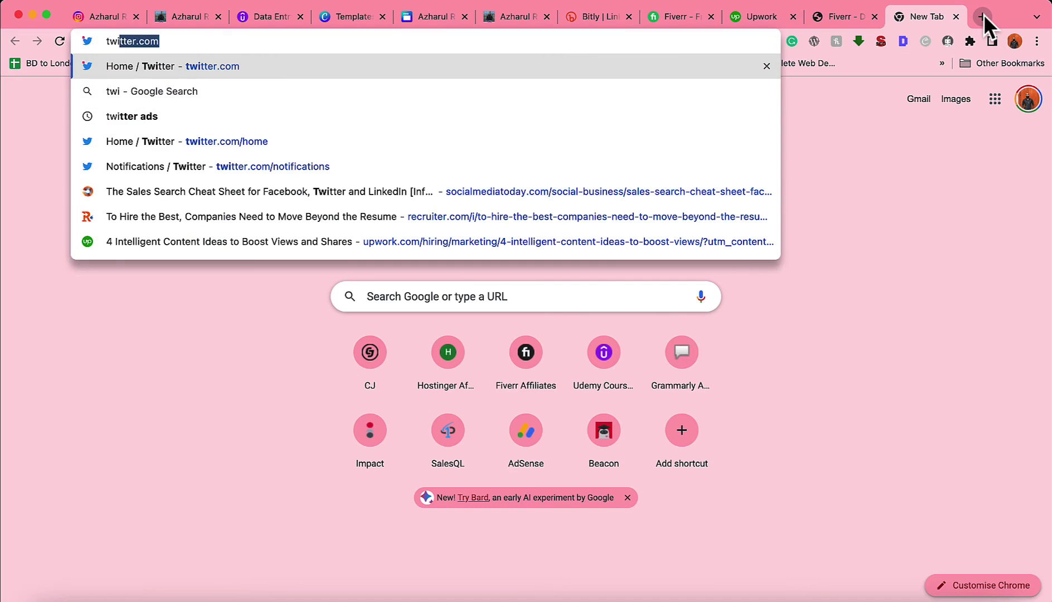
pyautogui.press('Return')
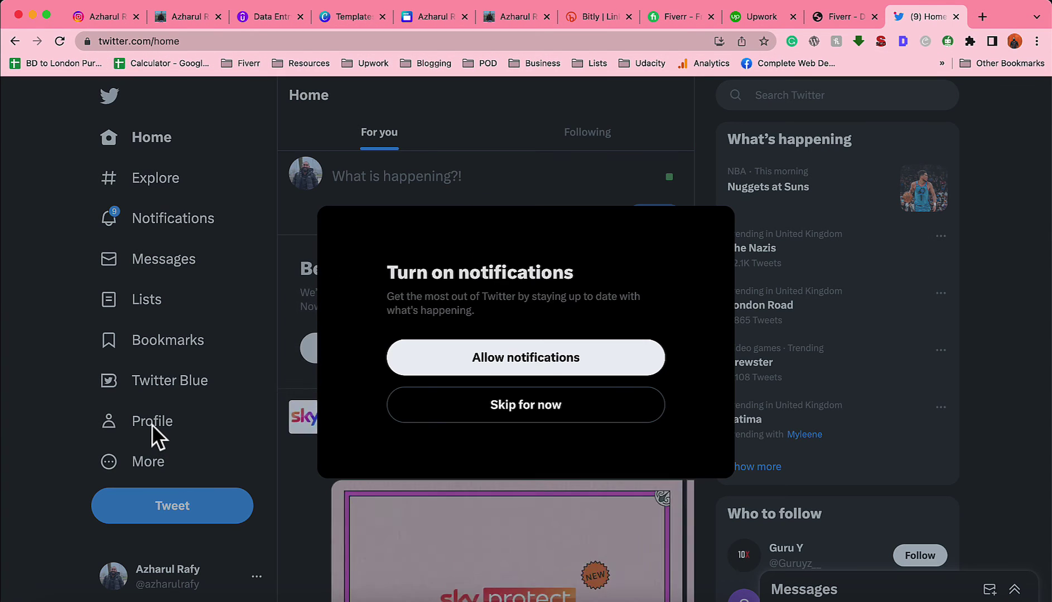
pyautogui.click(472, 415)
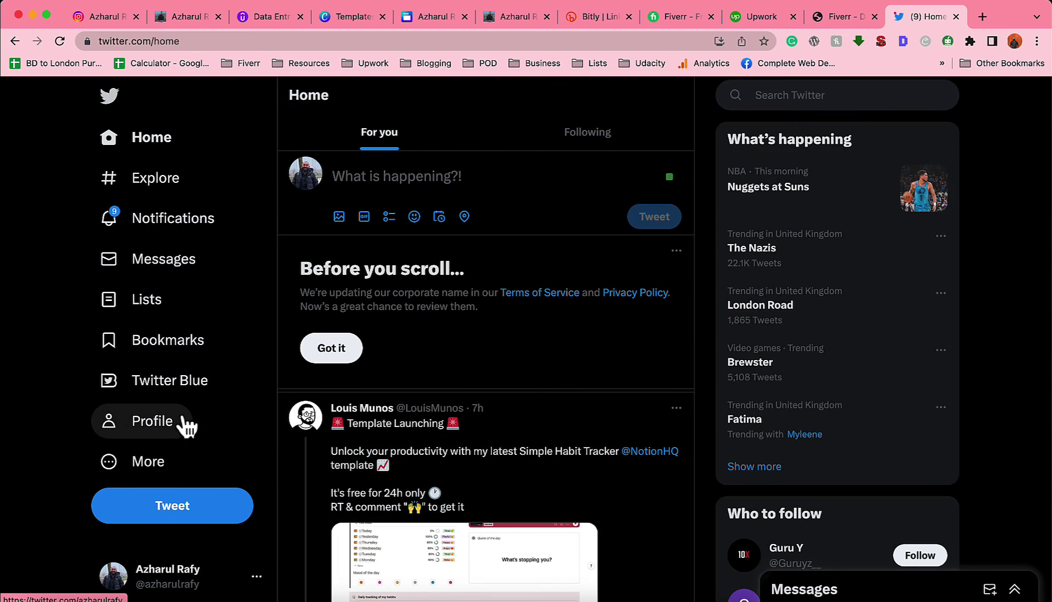
pyautogui.click(182, 424)
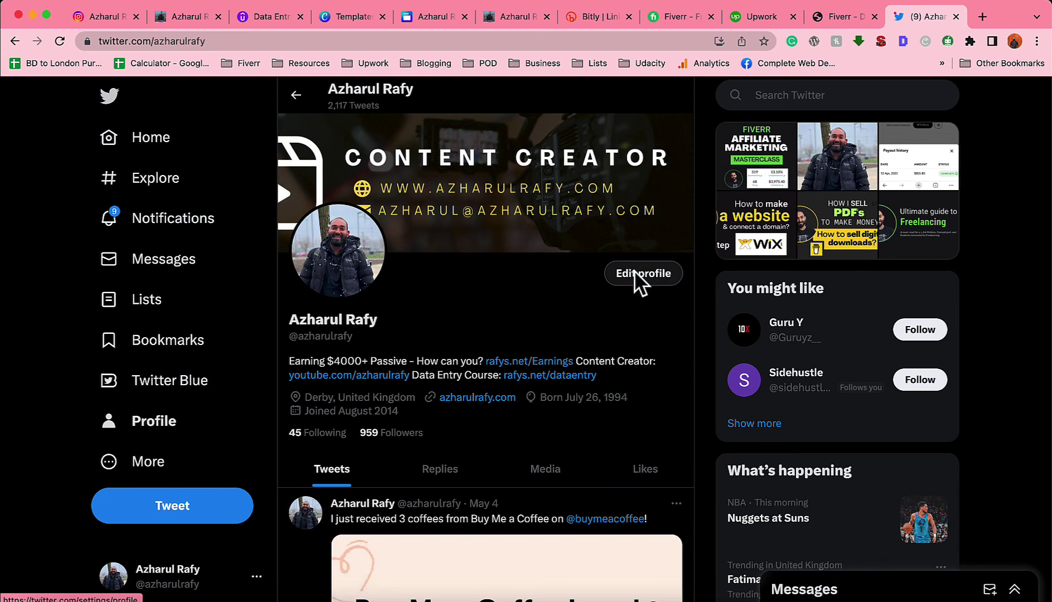
# Step: Replace the website in the Twitter profile with the new Bitly short link and save the profile
pyautogui.click(635, 277)
pyautogui.scroll(-2, 499, 371)
pyautogui.tripleClick(469, 451)
pyautogui.press('cmd+v')
pyautogui.scroll(-1, 470, 449)
pyautogui.click(698, 135)
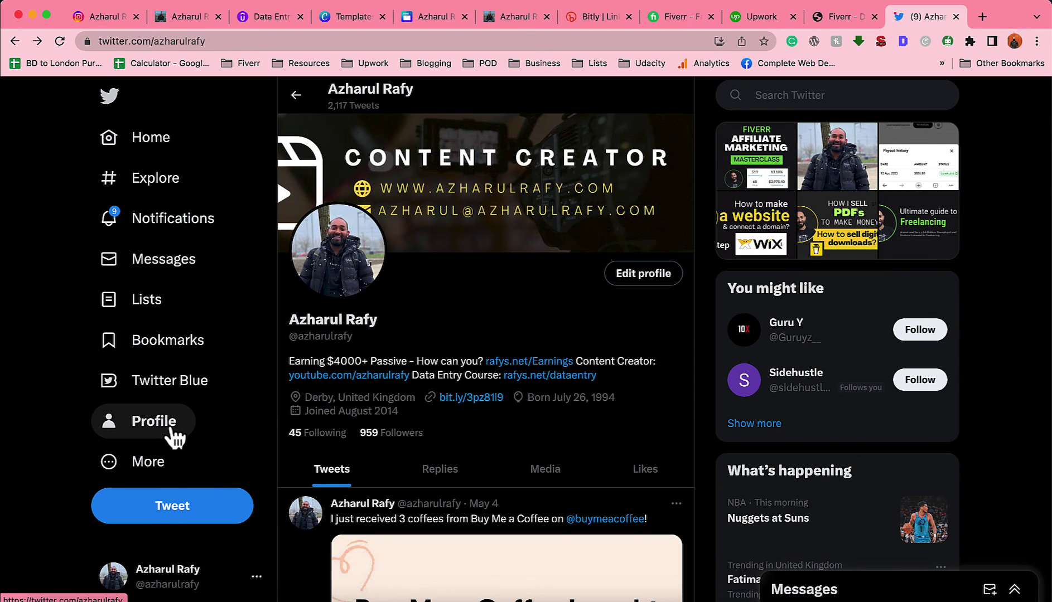
# Step: Reload the Twitter profile and test its Bitly website link in an incognito window
pyautogui.click(60, 47)
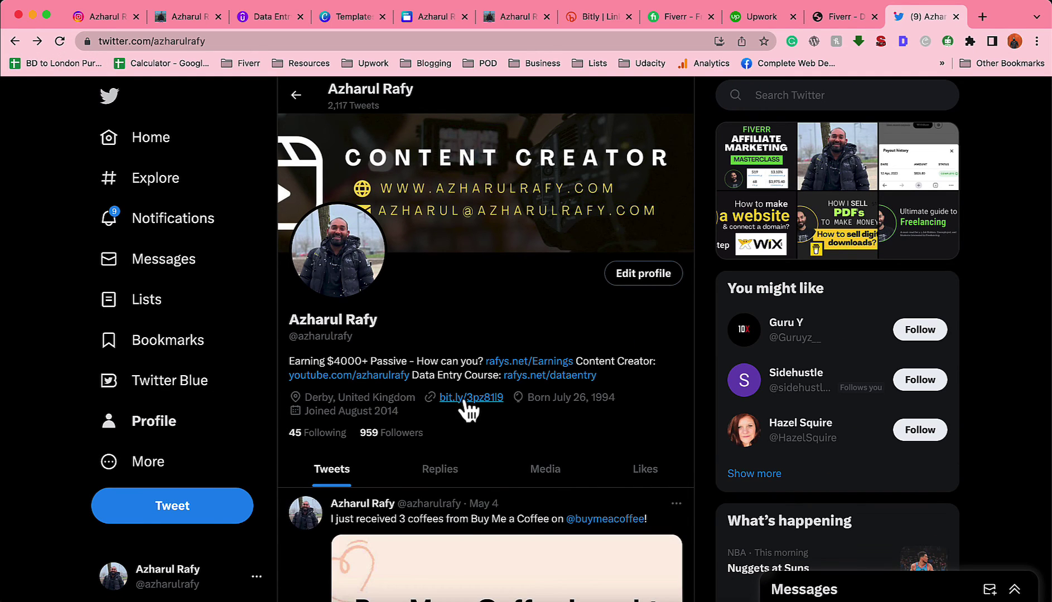
pyautogui.rightClick(466, 396)
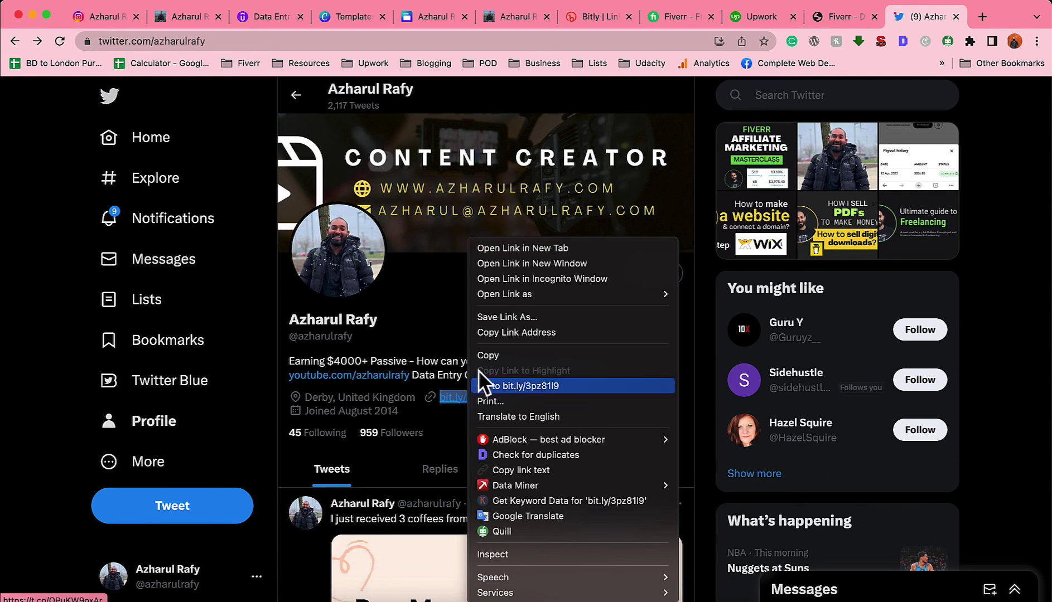
pyautogui.click(517, 282)
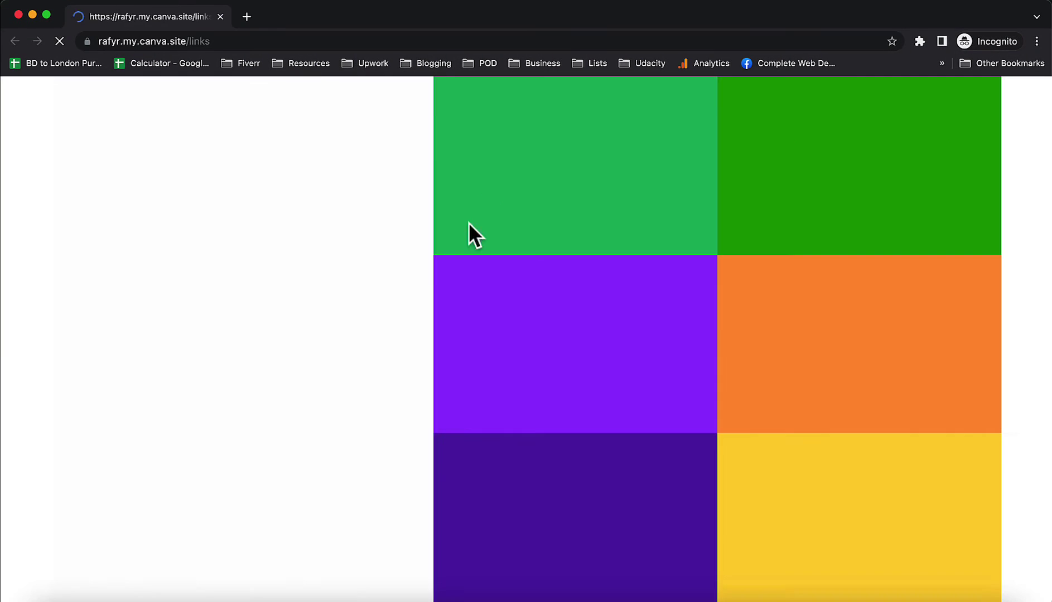